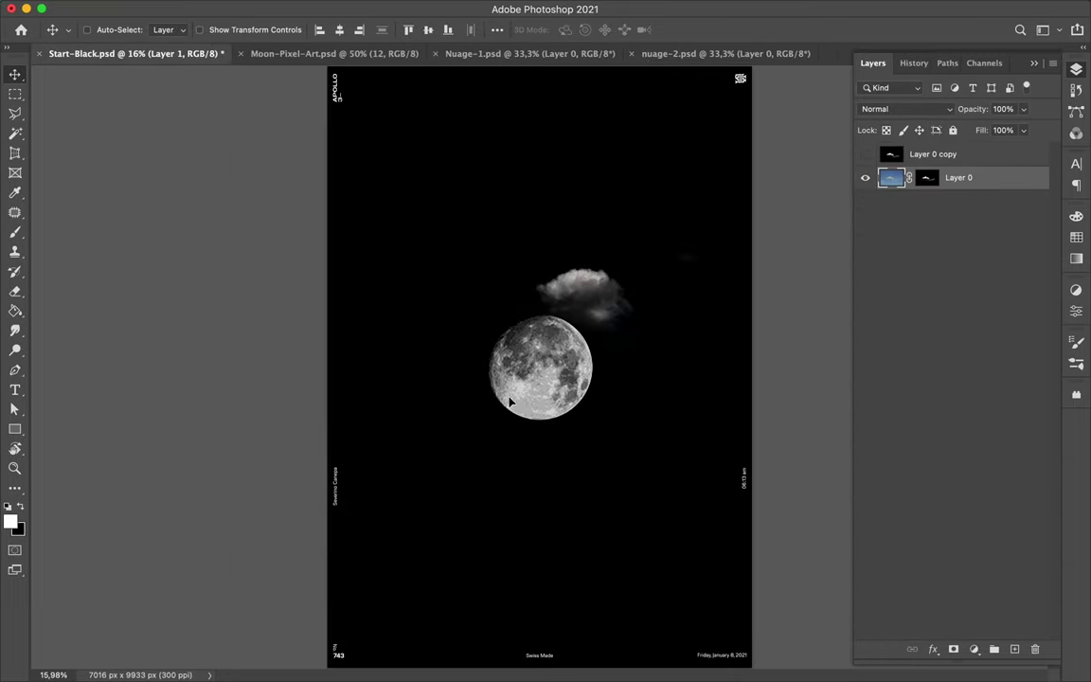
Step: Drag the Nuage-1 cloud in below the moon and paste the red-cross Message dialog over the moon
left_click_drag(510, 403, 510, 398)
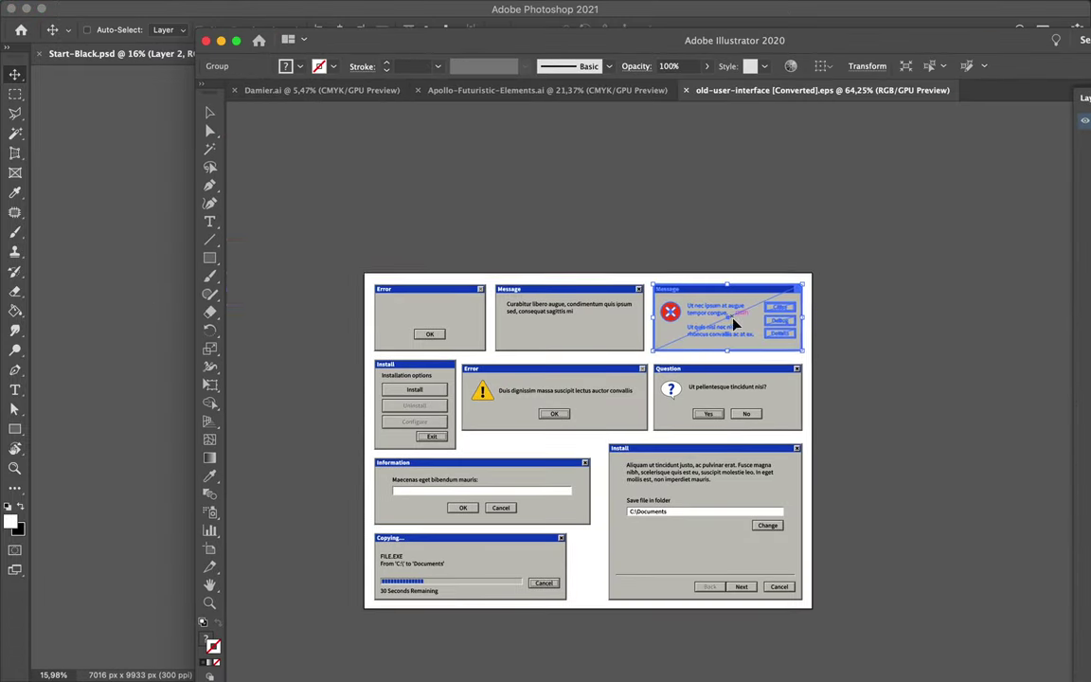
left_click_drag(734, 324, 579, 385)
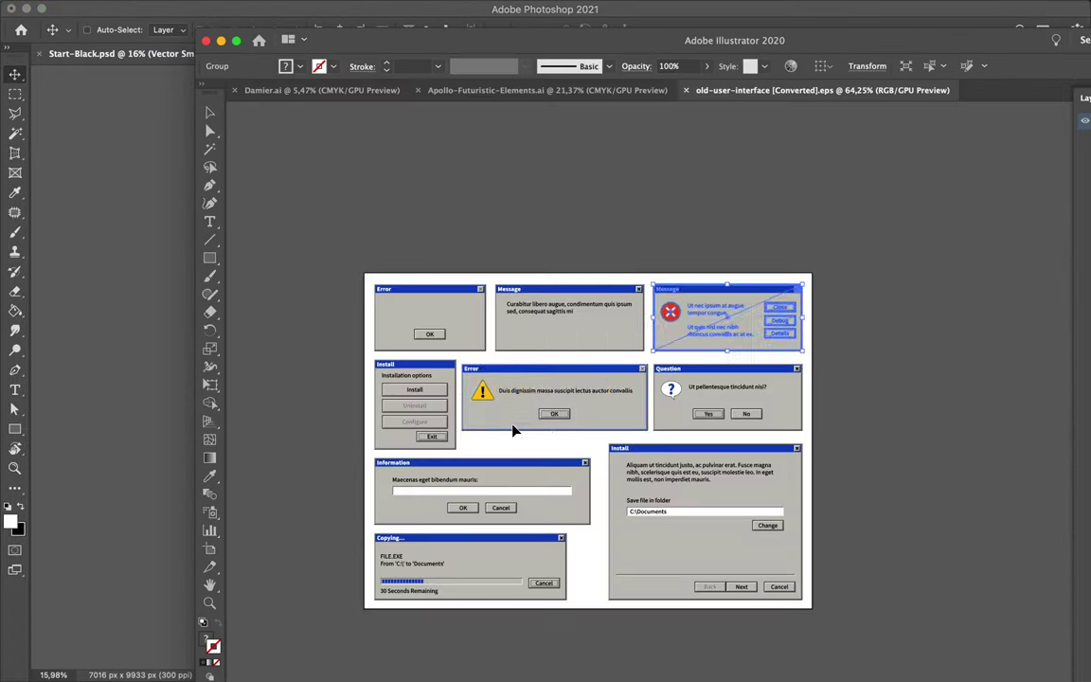
Step: Place the yellow warning dialog on the moon and move its layer below layer 12
left_click_drag(516, 434, 528, 393)
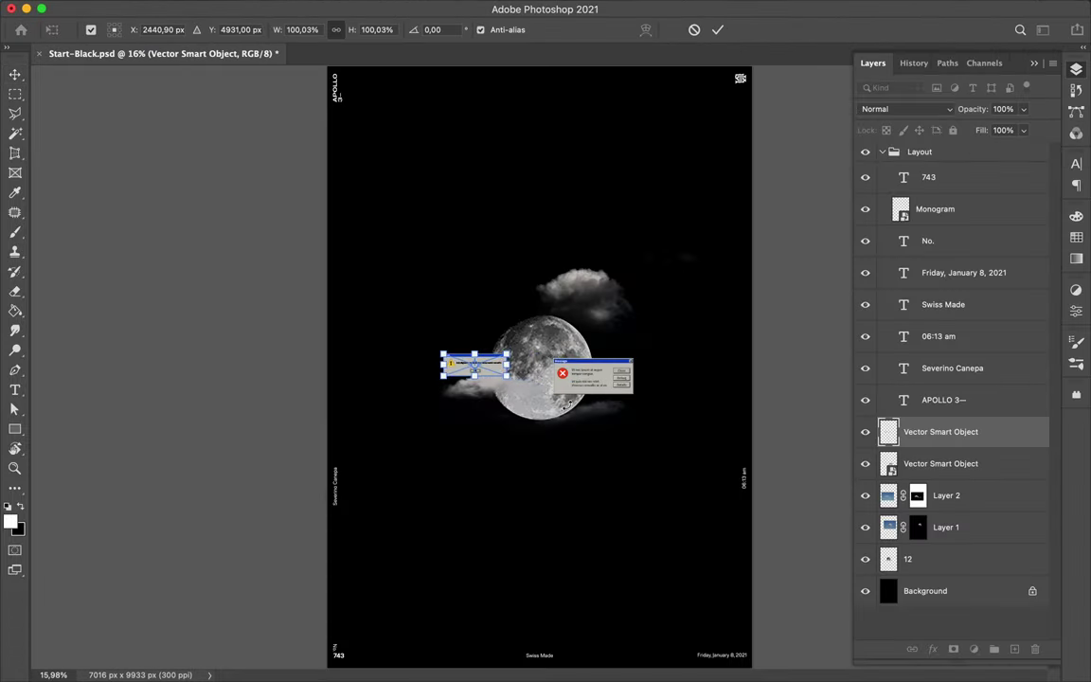
key("Return")
left_click(882, 152)
left_click_drag(940, 177, 940, 304)
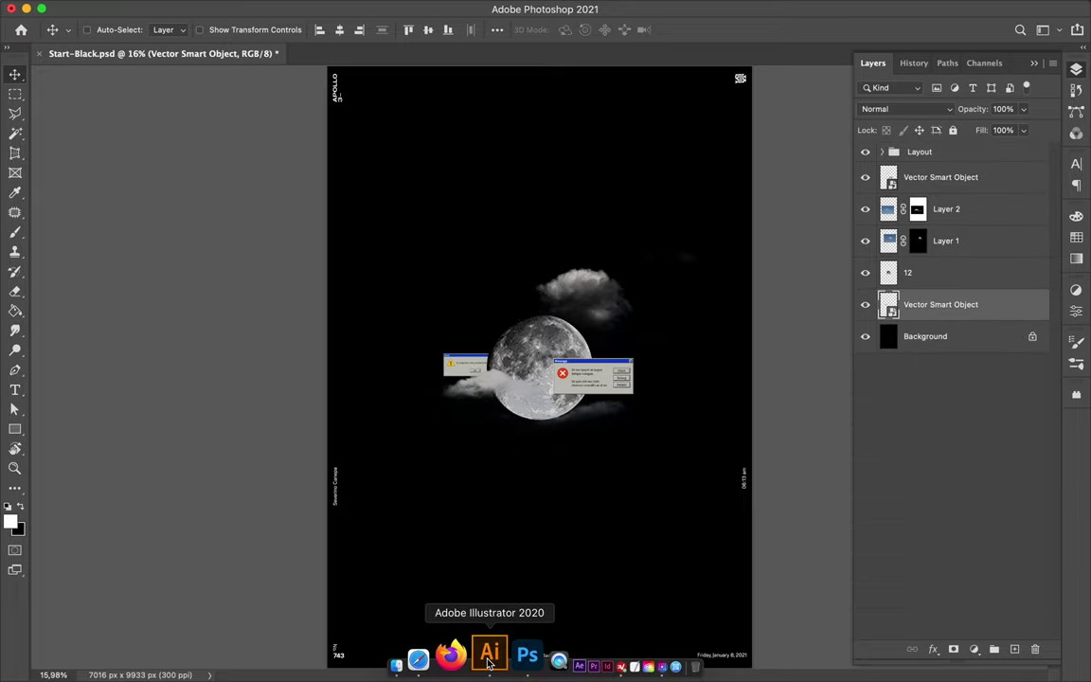
Step: Bring the battery icon over from Illustrator and position it left of the moon
left_click(489, 663)
left_click(453, 90)
left_click_drag(663, 379, 180, 484)
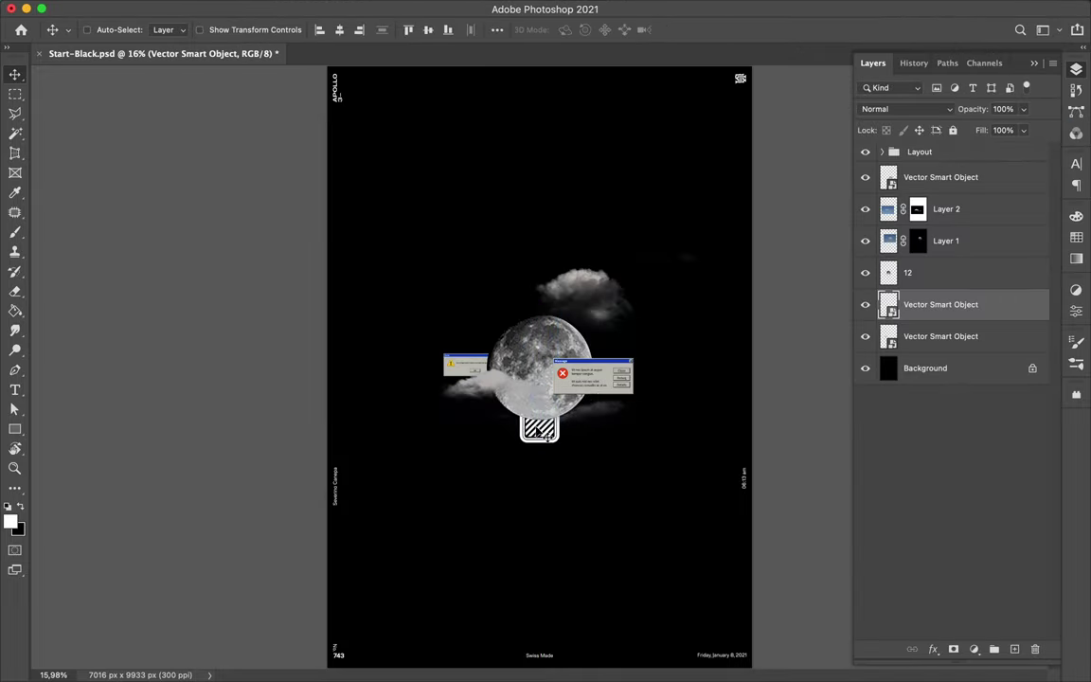
left_click_drag(537, 431, 464, 428)
key("Return")
Step: Pixelate the battery with Filter > Pixelate > Mosaic
left_click(353, 10)
left_click(587, 319)
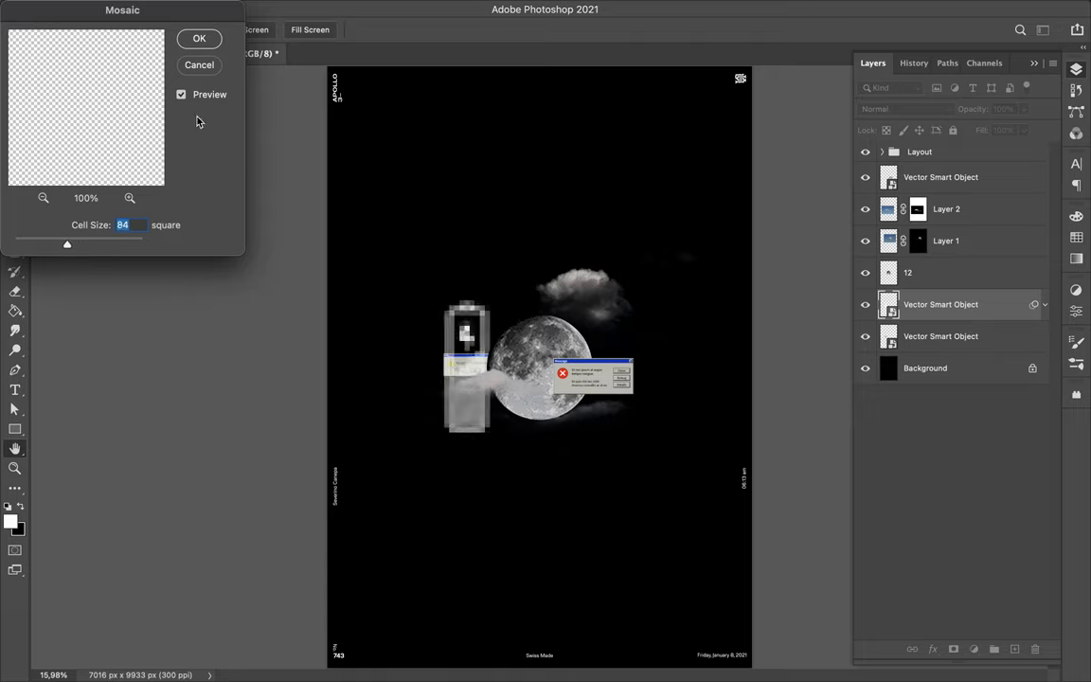
key("Return")
left_click_drag(468, 333, 488, 330)
right_click(893, 275)
left_click(832, 596)
Step: Rename the warning dialog's layer to Error Triangle
double_click(950, 337)
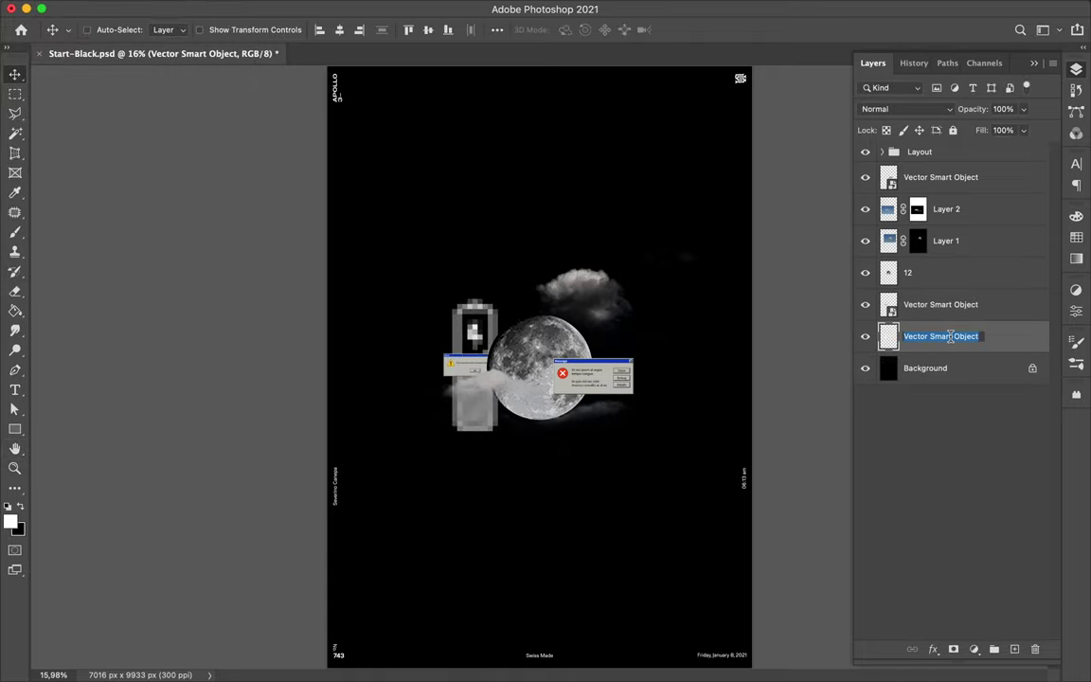
type("Battery")
double_click(930, 304)
type("riangle")
left_click(579, 385, "super")
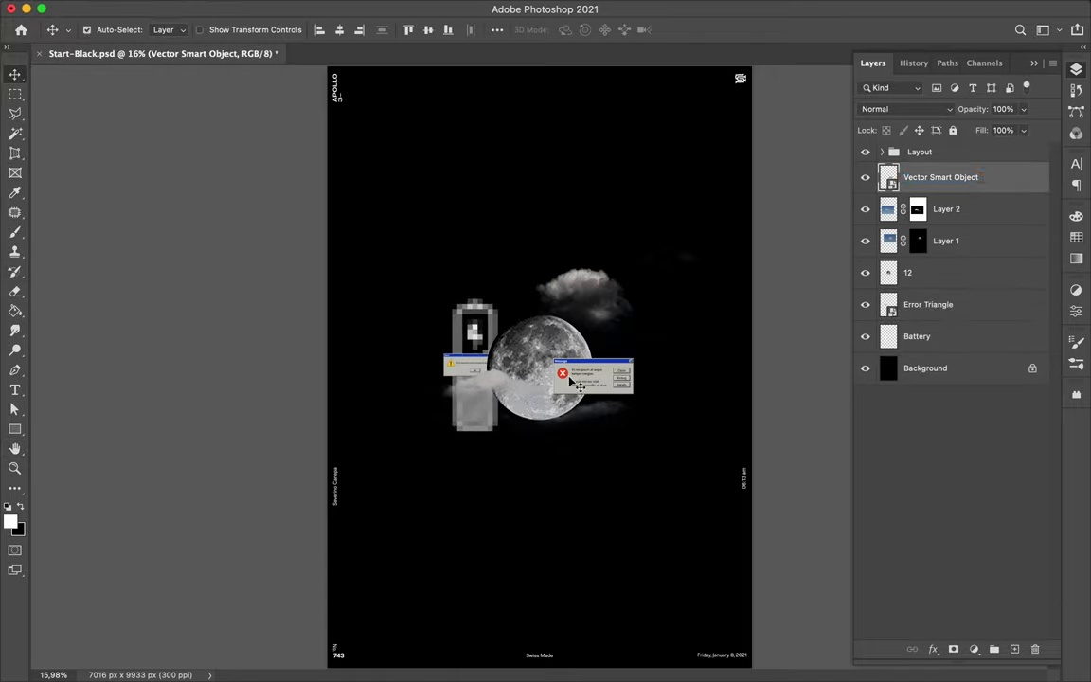
key("super+plus")
left_click(938, 304)
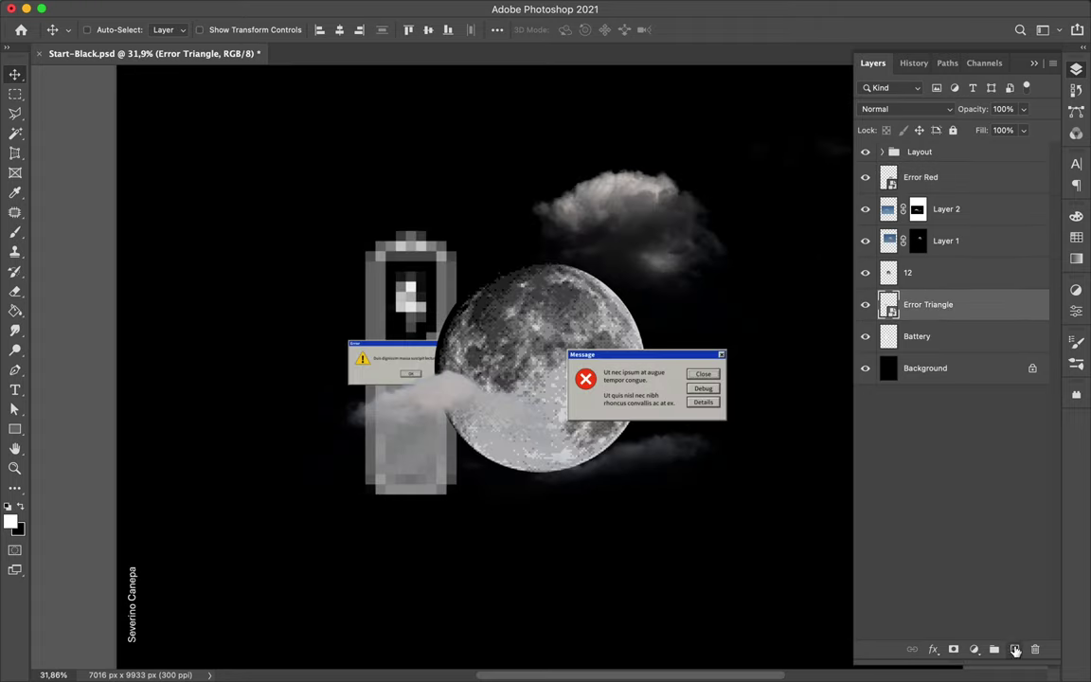
Step: Paint a moon-shaped shadow on a new layer and soften it with Gaussian Blur
key("b")
right_click(535, 365)
key("Escape")
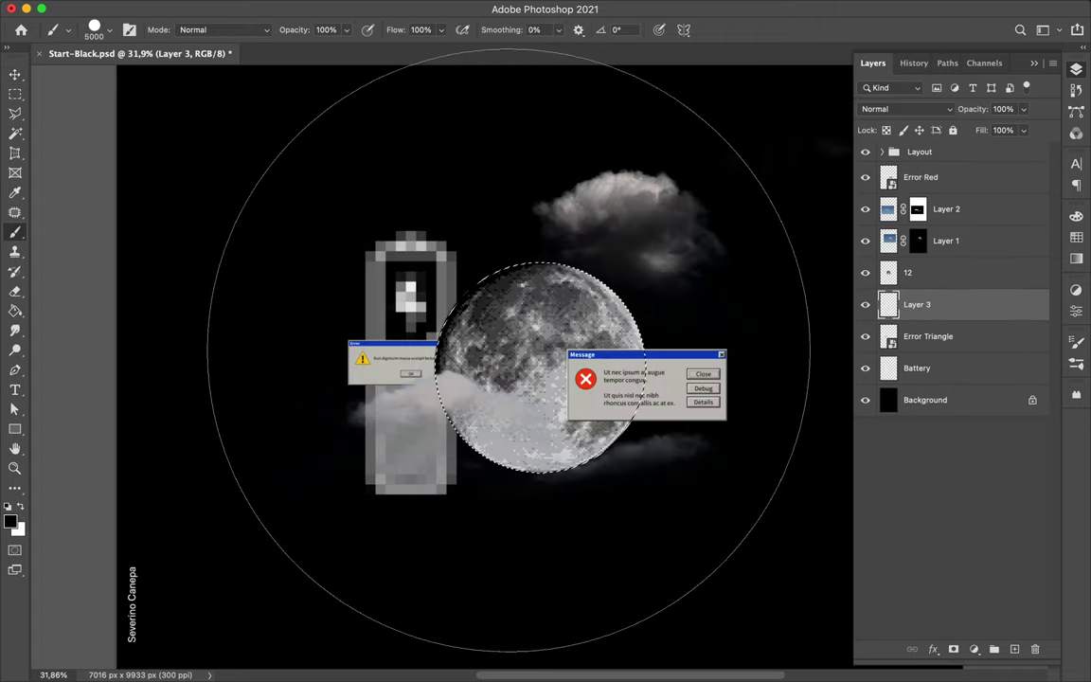
key("m")
left_click(358, 9)
left_click(620, 253)
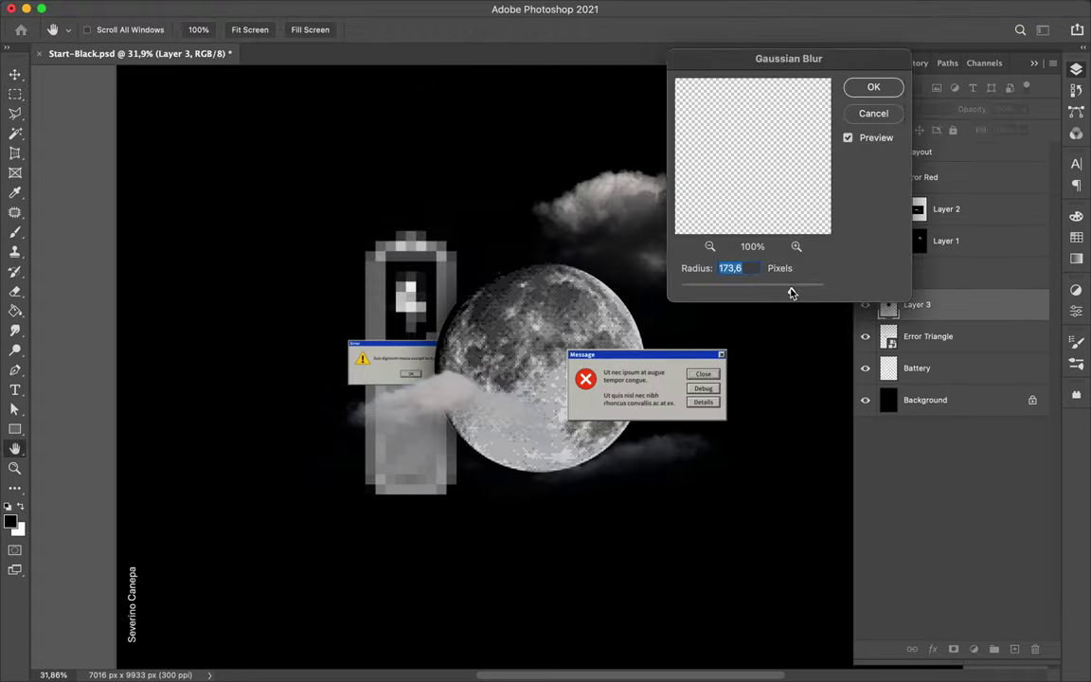
key("Escape")
Step: Duplicate the blurred shadow and pixelate the copy with Mosaic
key("super+j")
left_click(358, 9)
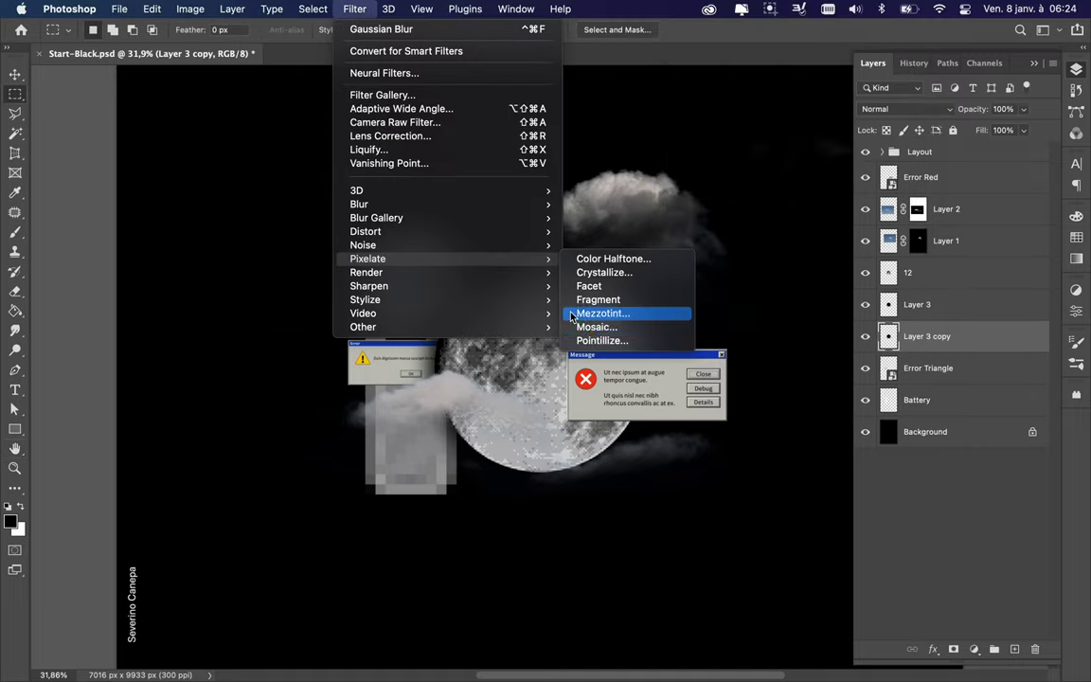
left_click(625, 310)
key("Escape")
key("v")
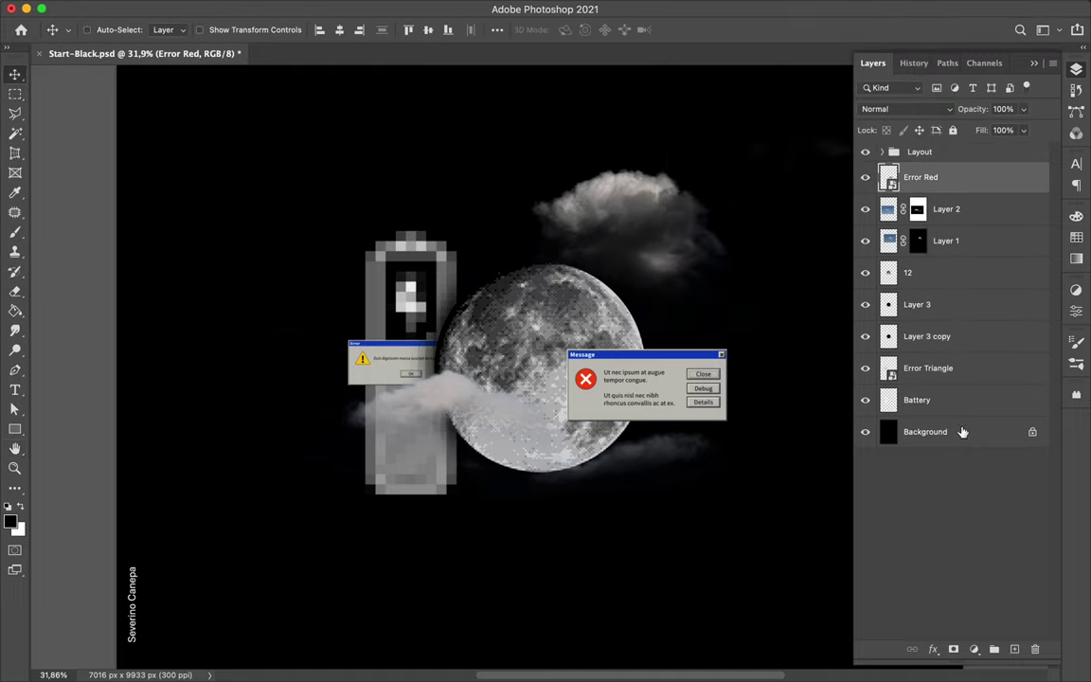
Step: Paint a second shadow layer beneath Error Red and blur it with Gaussian Blur
key("ctrl+shift+alt+n")
key("b")
key("m")
mouse_move(947, 208)
left_mouse_down()
mouse_move(953, 217)
mouse_move(947, 181)
left_mouse_up()
left_click(343, 10)
left_click(620, 253)
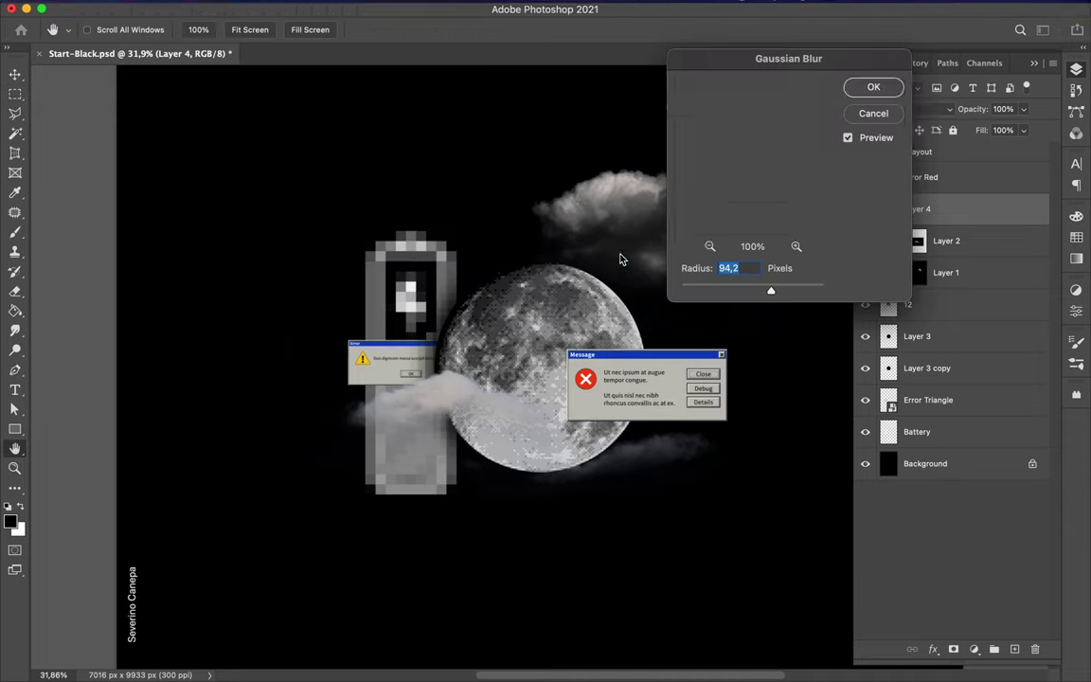
key("Escape")
Step: Copy the second shadow layer and apply Mosaic to the copy
key("v")
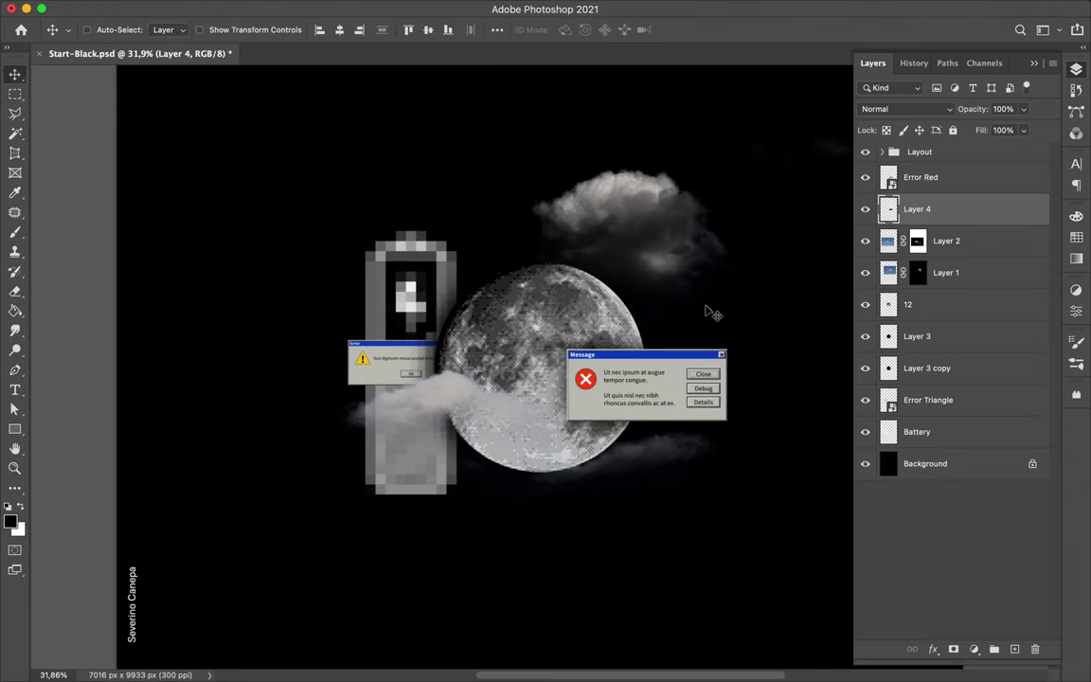
key("ctrl+j")
left_click(344, 10)
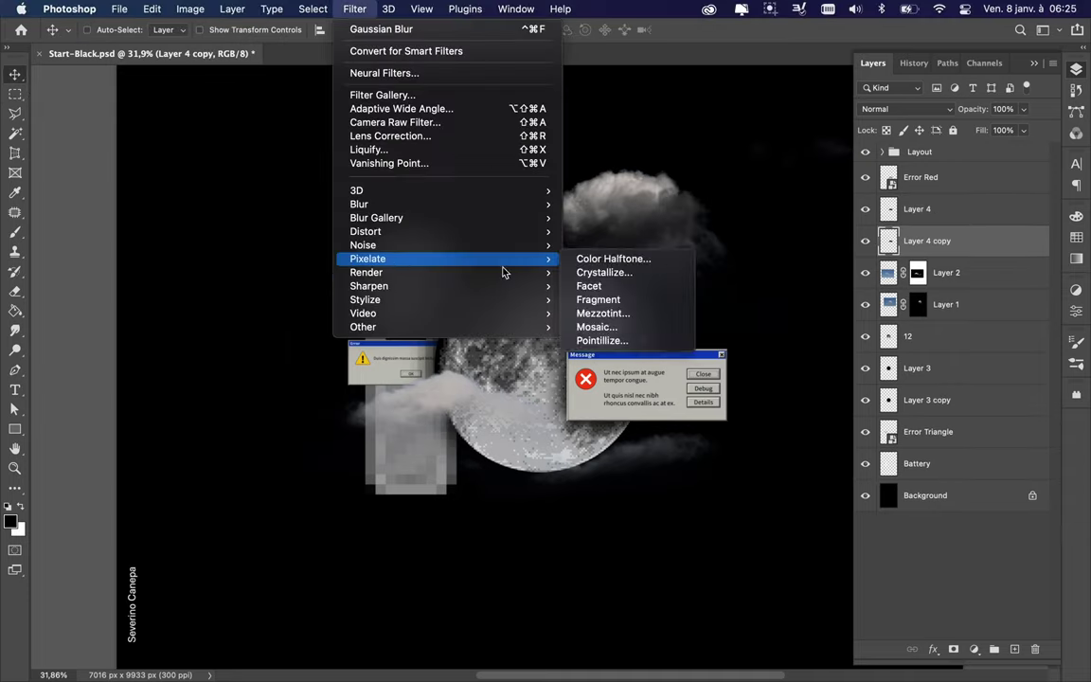
left_click(609, 506)
key("Return")
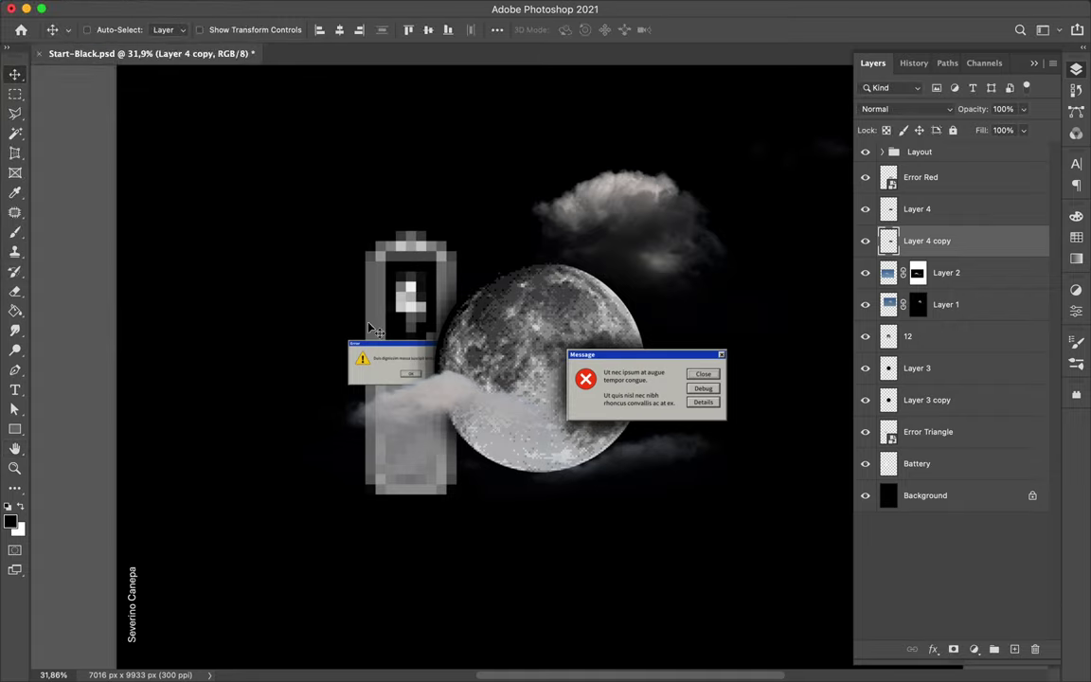
Step: Rename Layer 4 to Error Red Shadow
left_click(928, 431)
double_click(921, 177)
double_click(917, 208)
type("Error Red Lay")
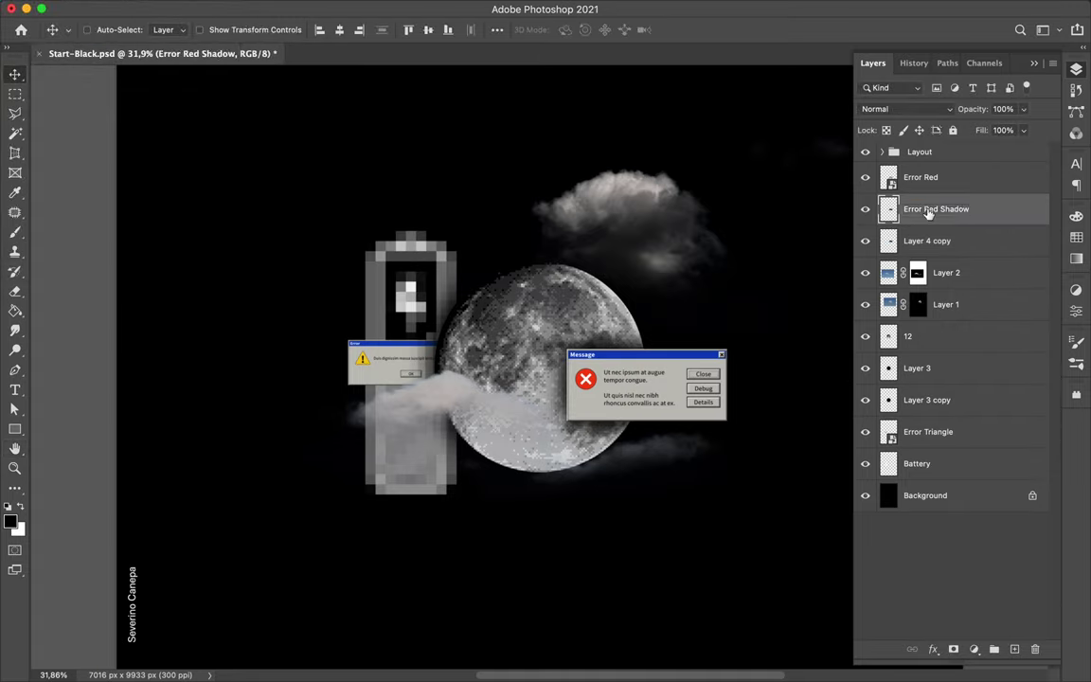
left_click(928, 431)
left_click(917, 463)
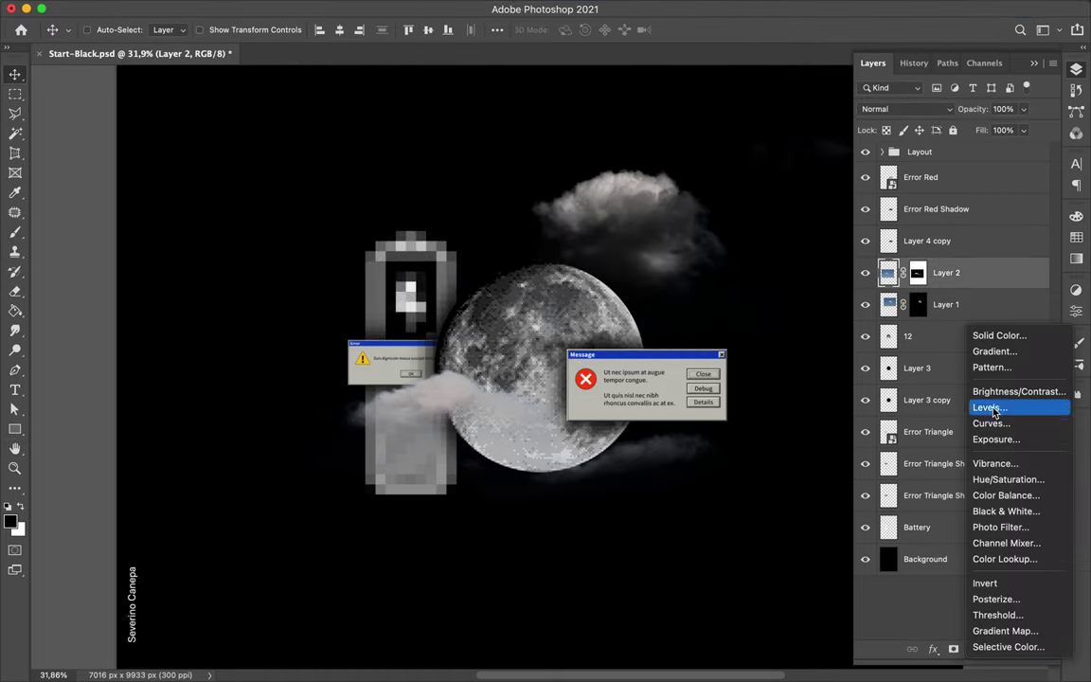
Step: Brighten the clouds with Levels, duplicate the adjustment for the second cloud, and shift the upper cloud
left_click_drag(857, 444, 862, 444)
left_click_drag(1040, 444, 1009, 445)
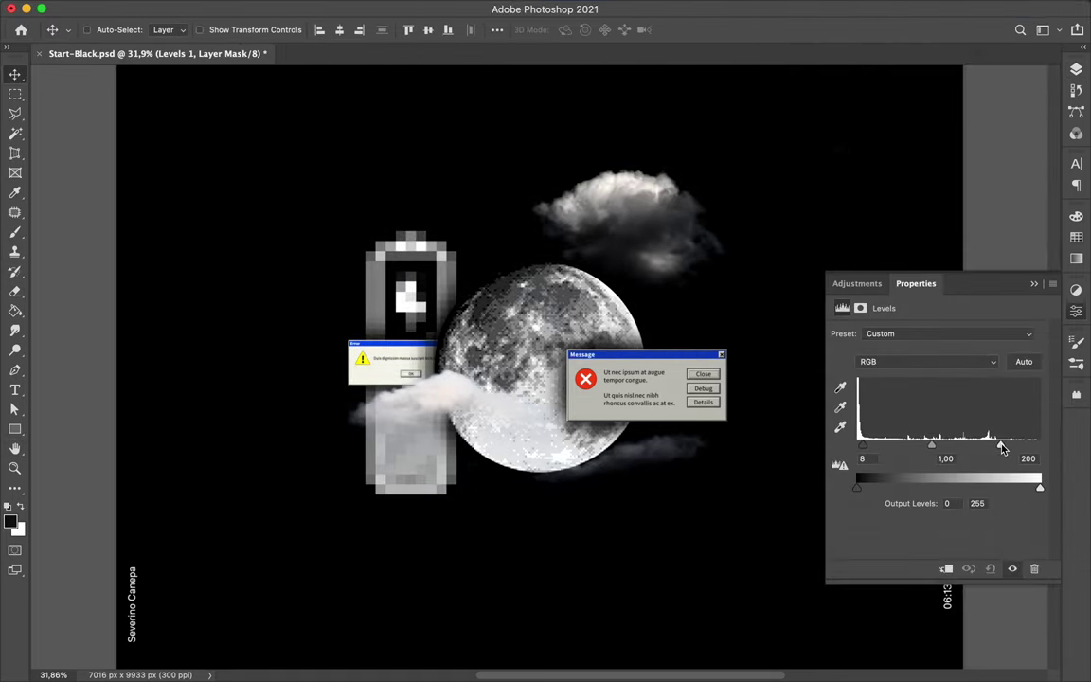
left_click(1084, 109)
key("ctrl+j")
left_click(941, 274)
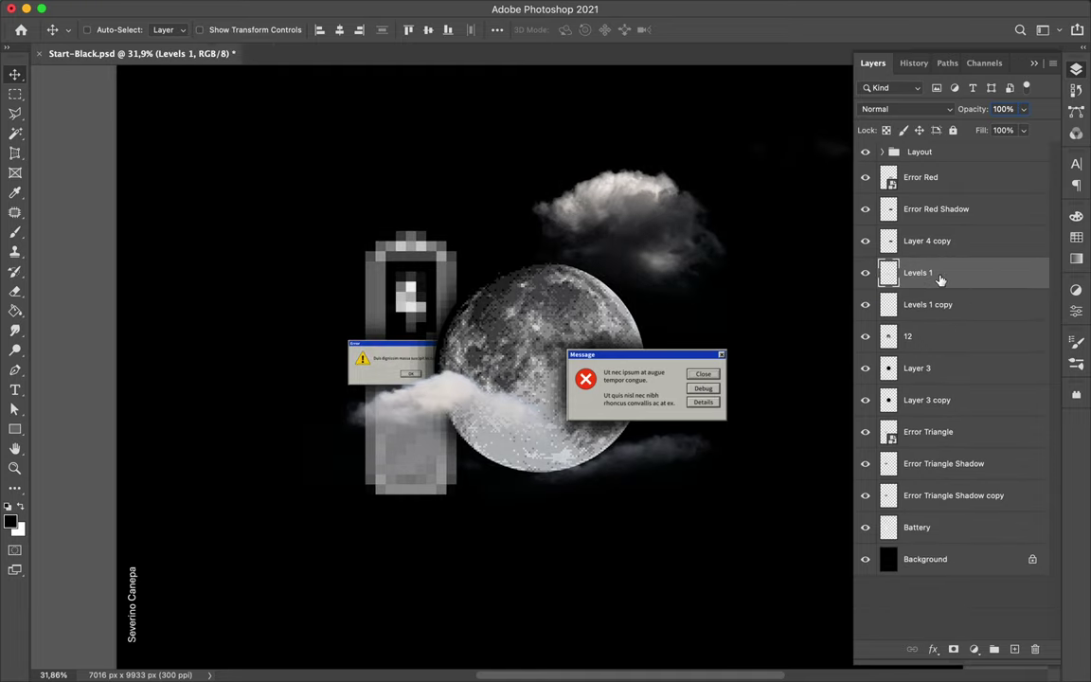
left_click_drag(607, 198, 596, 228)
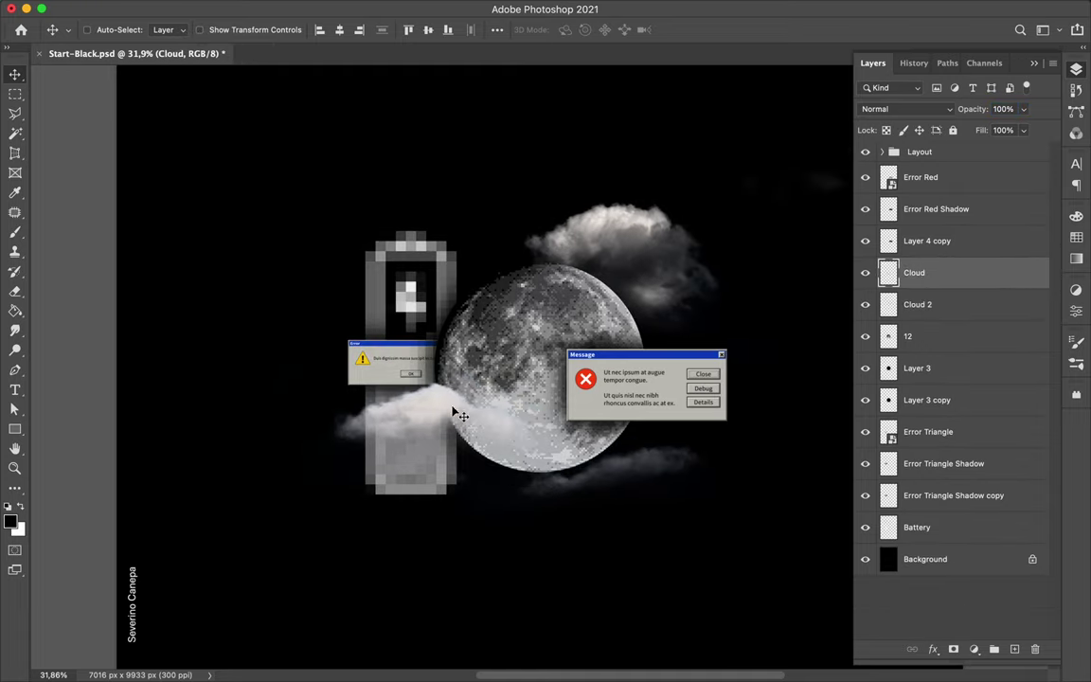
Step: Duplicate Error Red, pixelate it with Mosaic, and send it behind the moon above Background
left_click(767, 360, "ctrl")
key("ctrl+j")
left_click(360, 10)
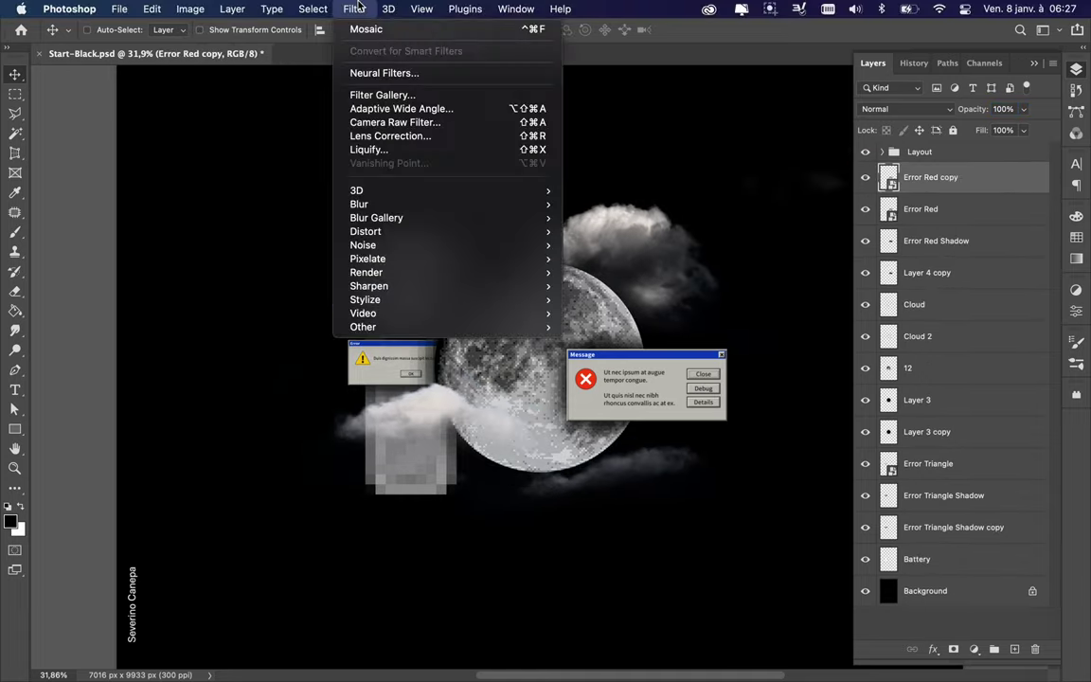
left_click(389, 30)
left_click(199, 38)
mouse_move(644, 384)
left_mouse_down()
mouse_move(487, 280)
mouse_move(479, 291)
left_mouse_up()
key("ctrl+shift+[")
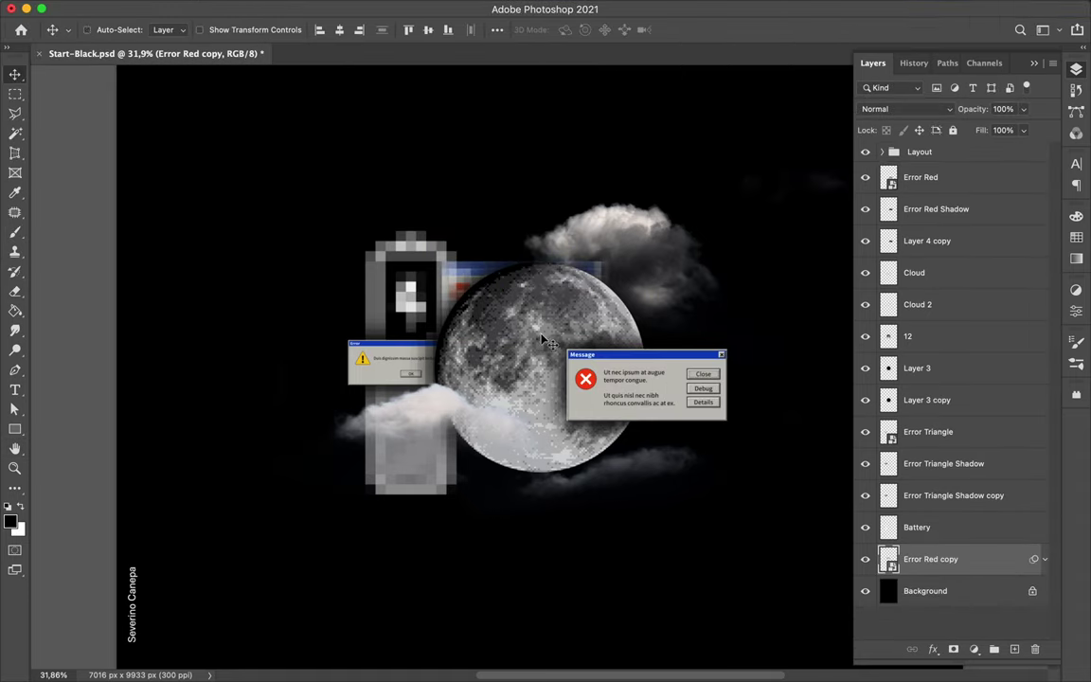
key("t")
left_click(387, 151)
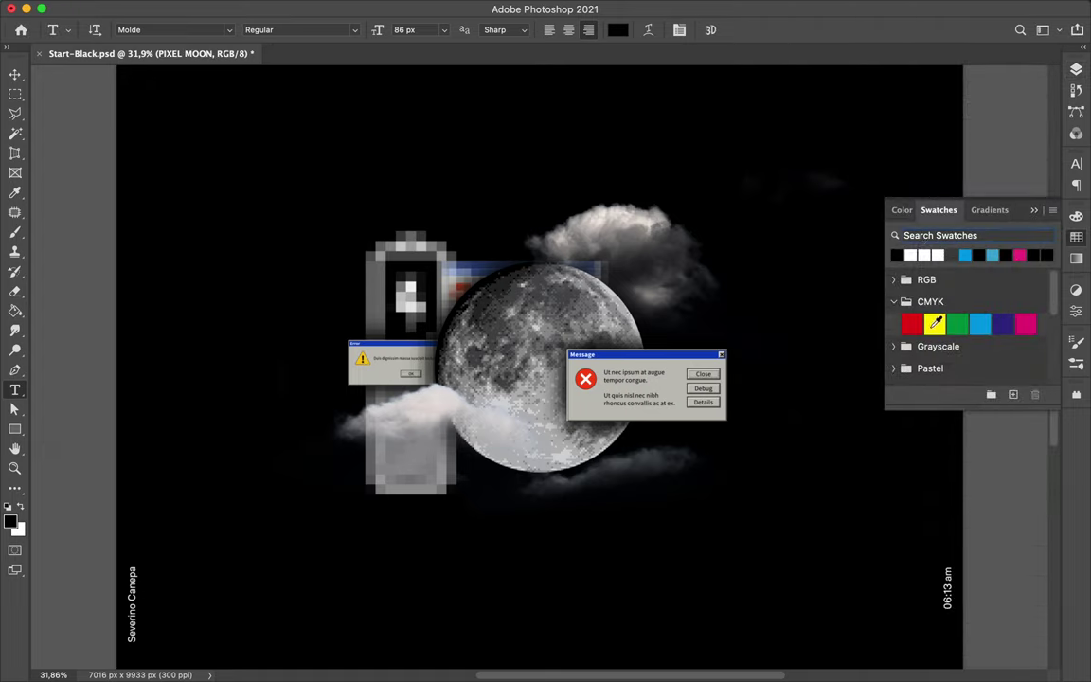
Step: Apply Hydrophilia Iced to the grey PIXEL MOON text, enlarge it, and drag it atop the moon
type("hydrophil")
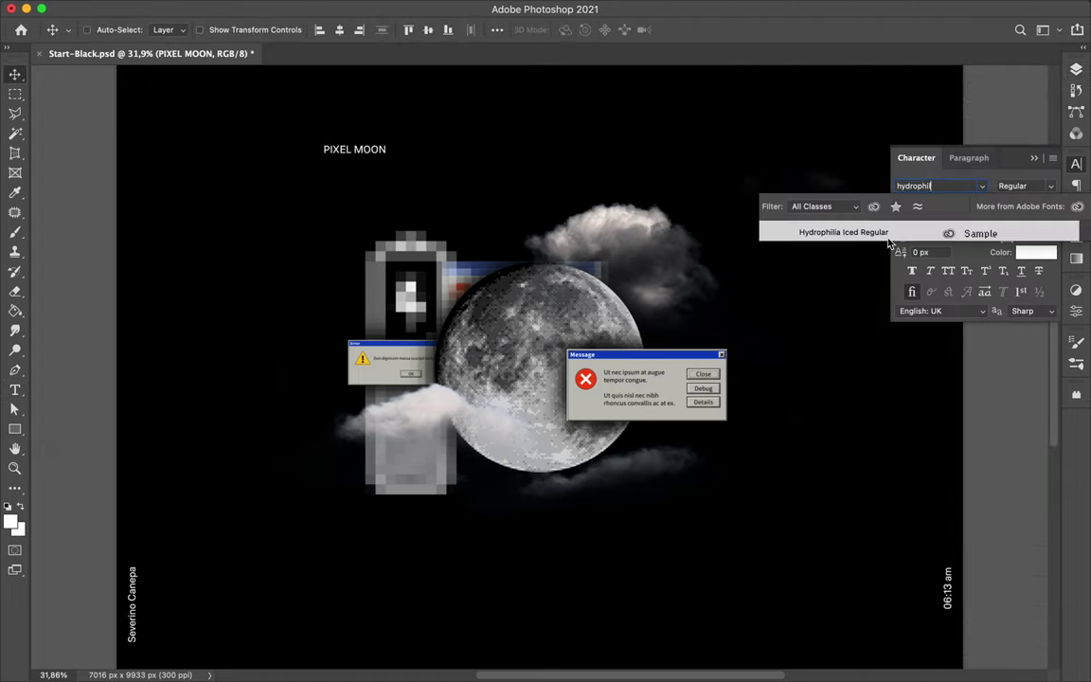
left_click(888, 238)
key("ctrl+t")
left_click_drag(518, 230, 550, 237)
key("Return")
left_click_drag(426, 147, 544, 262)
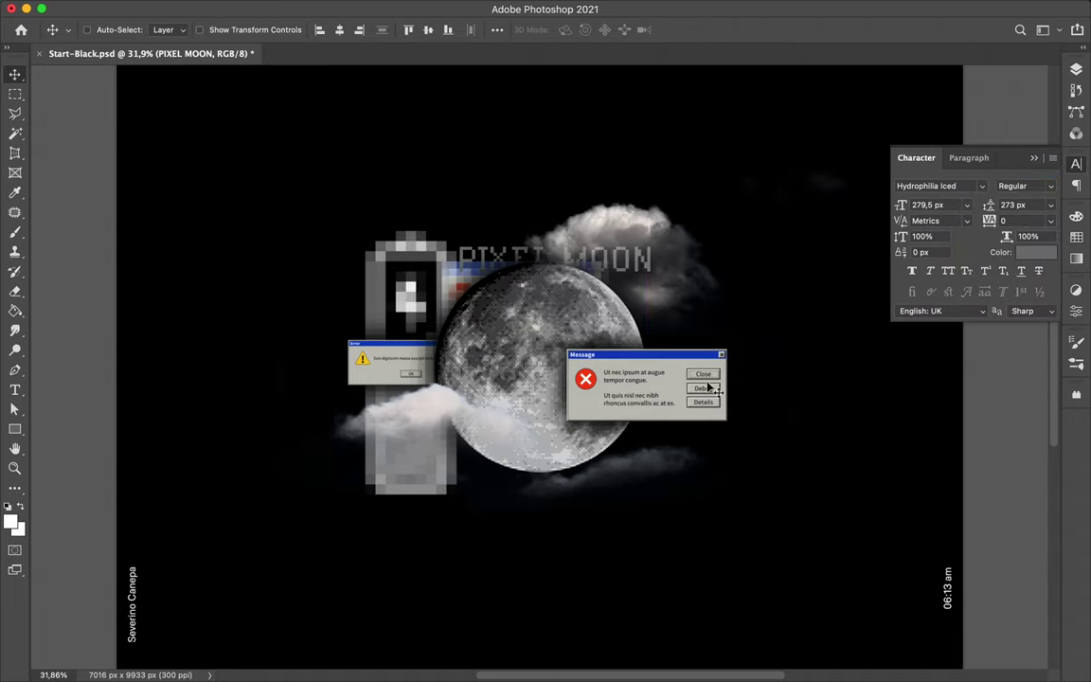
Step: Pixelate a small marquee strip with Mosaic and move a pixel-block copy elsewhere
key("m")
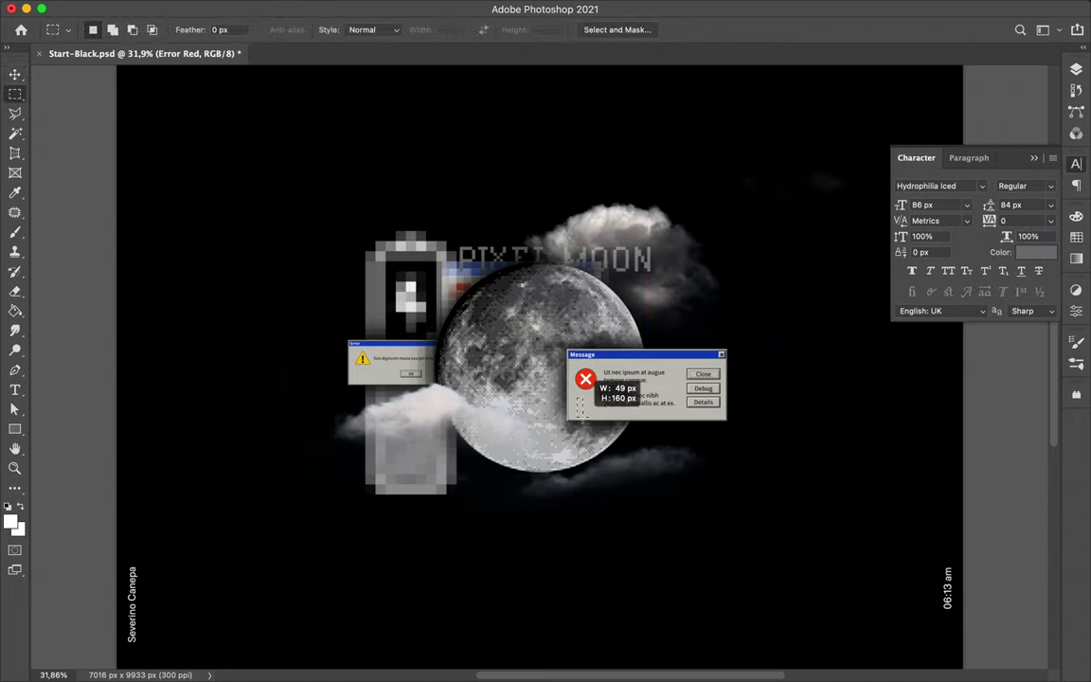
key("v")
key("super+alt+f")
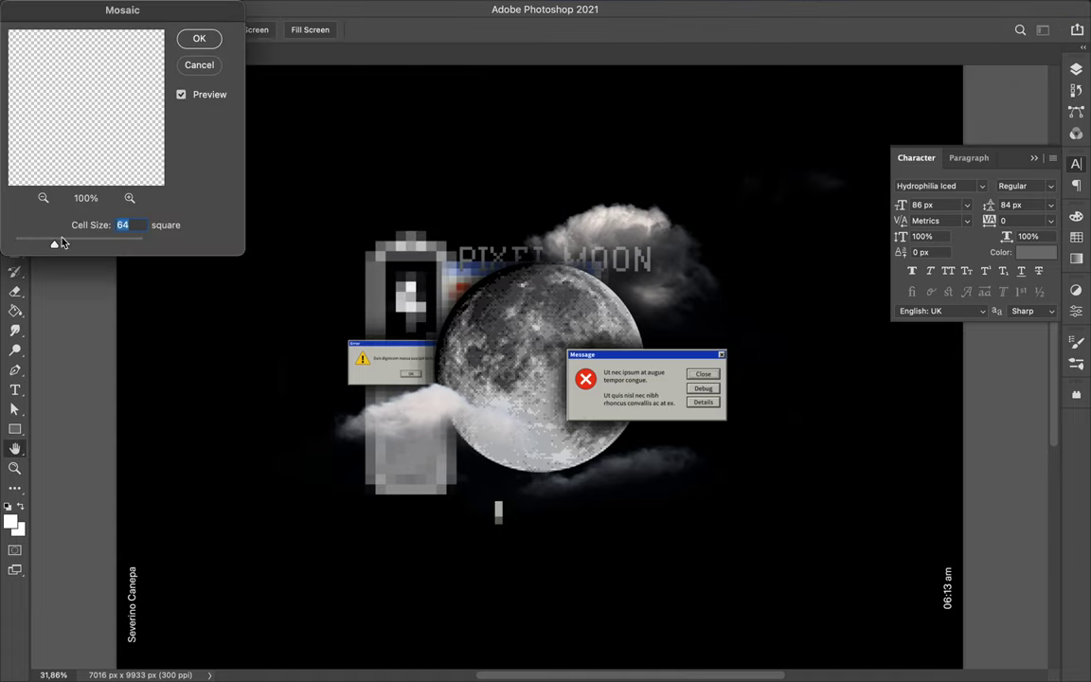
left_click(199, 40)
left_click_drag(426, 332, 579, 403)
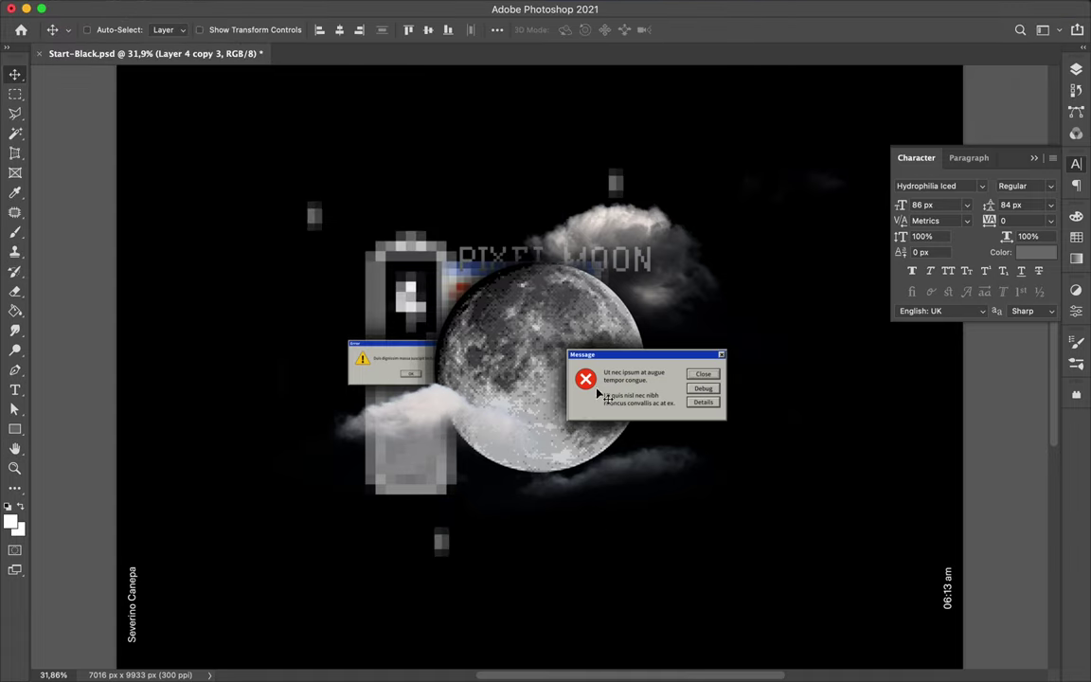
Step: Enlarge the PIXEL MOON title to 319.11 px
left_click(493, 264)
key("super+t")
left_click_drag(458, 246, 442, 238)
key("Return")
Step: Sample yellow from the warning icon and type a PIXEL MOON label in the lower pixel block
key("i")
left_click(600, 371)
left_click_drag(600, 372, 363, 358)
key("v")
key("t")
left_click(386, 464)
type("PIXEL MOON")
key("ctrl+Return")
Step: Enlarge the yellow PIXEL MOON text and place it on the moon
key("v")
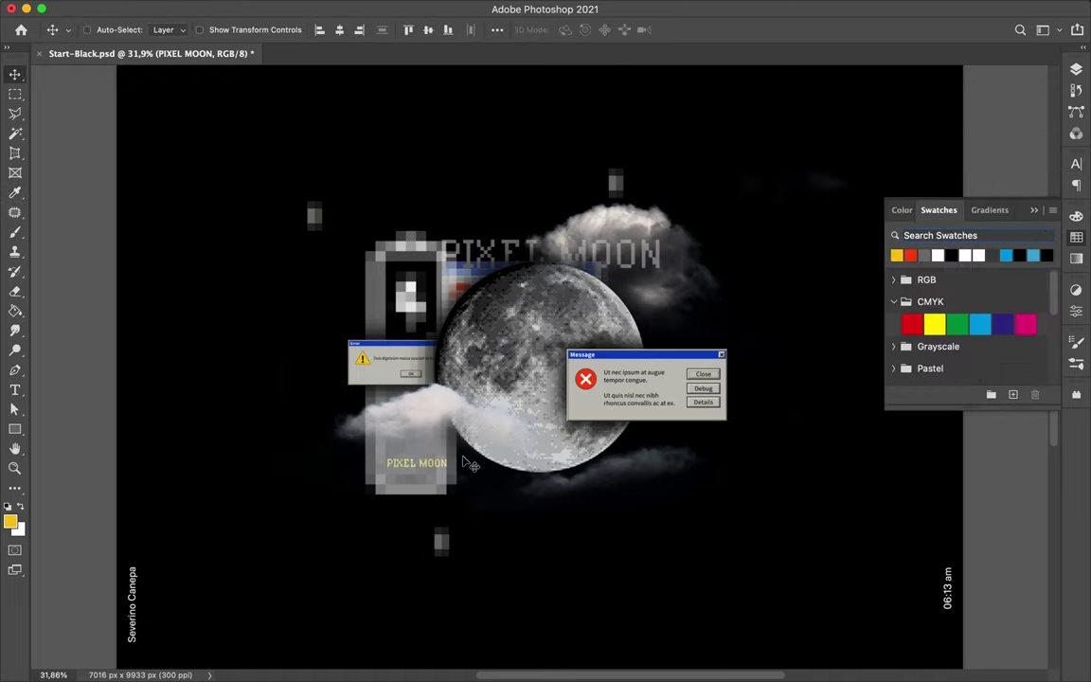
left_click(1076, 69)
scroll(988, 426, "down", 5)
key("super+t")
mouse_move(417, 463)
left_mouse_down()
mouse_move(673, 310)
mouse_move(709, 303)
mouse_move(549, 326)
left_mouse_up()
Step: Draw a black rectangle bar behind the yellow text
key("m")
left_click(10, 521)
key("Escape")
key("d")
key("u")
left_click_drag(595, 337, 594, 336)
key("v")
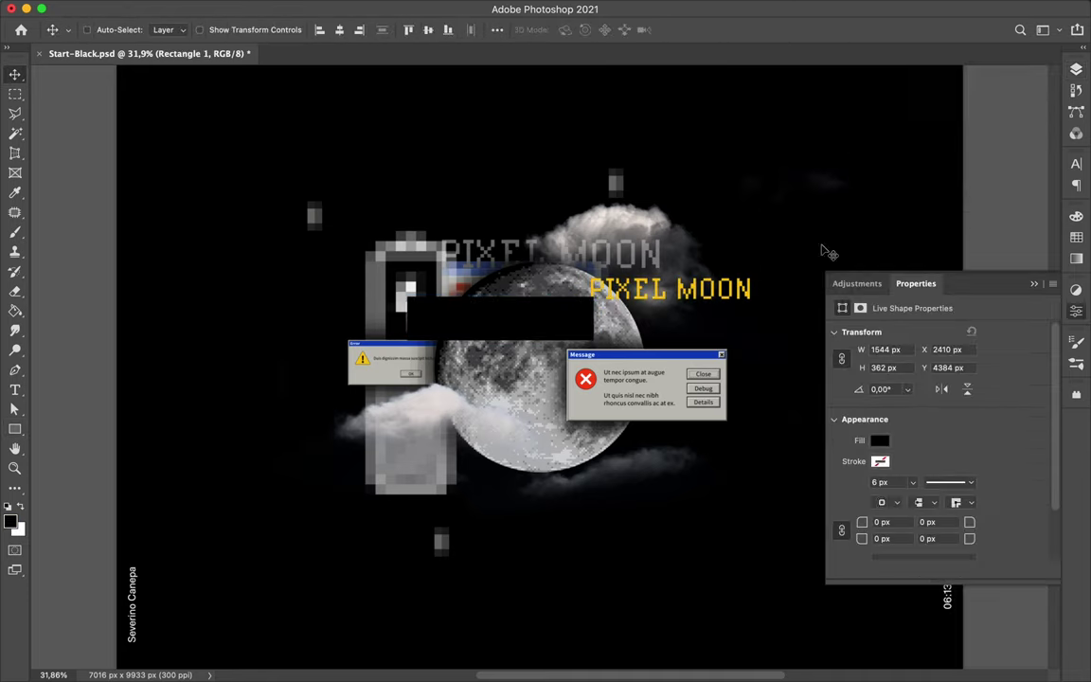
Step: Align the bar and text, then merge a label copy and blur it into a glow
left_click(947, 178, "shift")
left_click(497, 29)
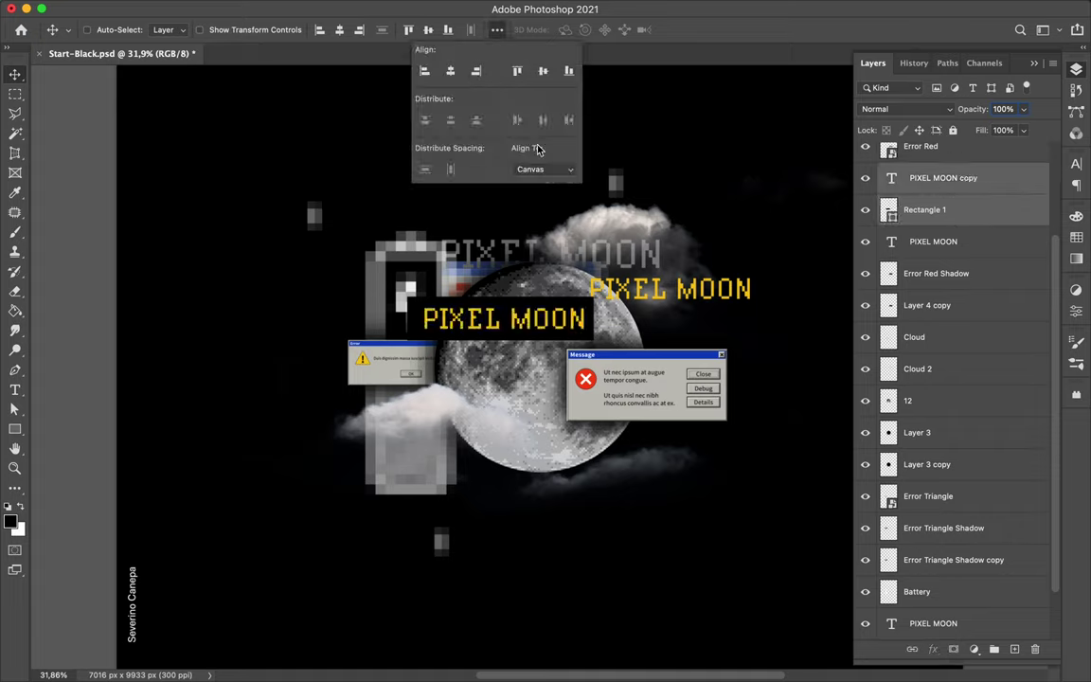
key("ctrl+j")
key("ctrl+e")
left_click(348, 7)
left_click(360, 28)
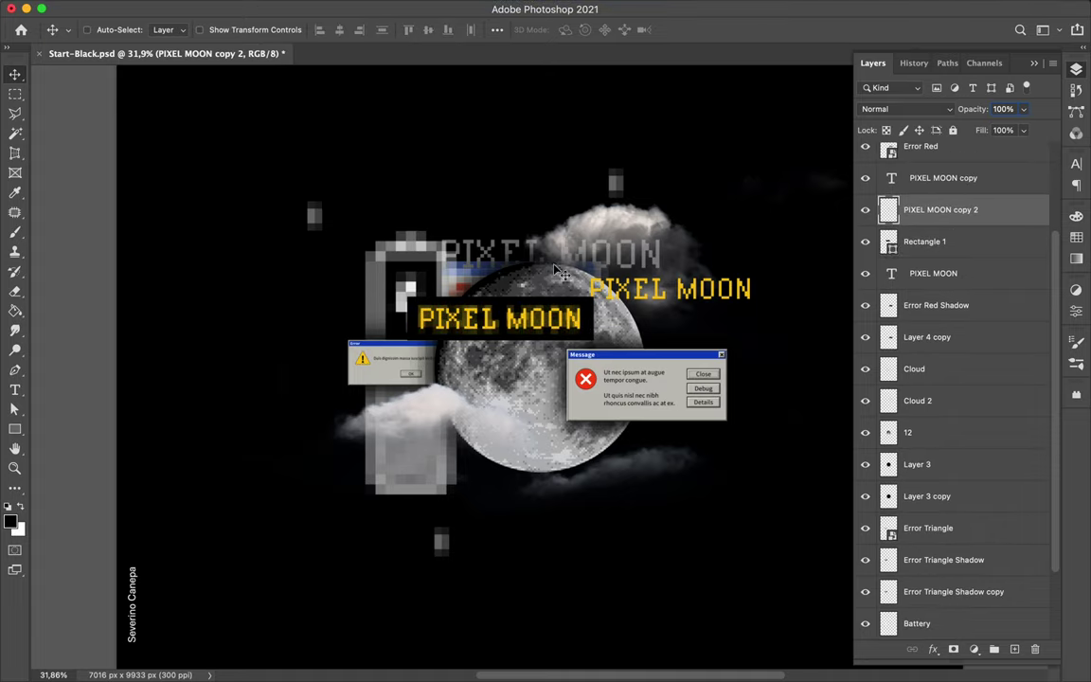
Step: Link the text, glow and bar layers and move the label over the moon
left_click(933, 212, "shift")
right_click(933, 212)
left_click(805, 331)
mouse_move(561, 330)
left_mouse_down()
mouse_move(505, 428)
mouse_move(601, 374)
left_mouse_up()
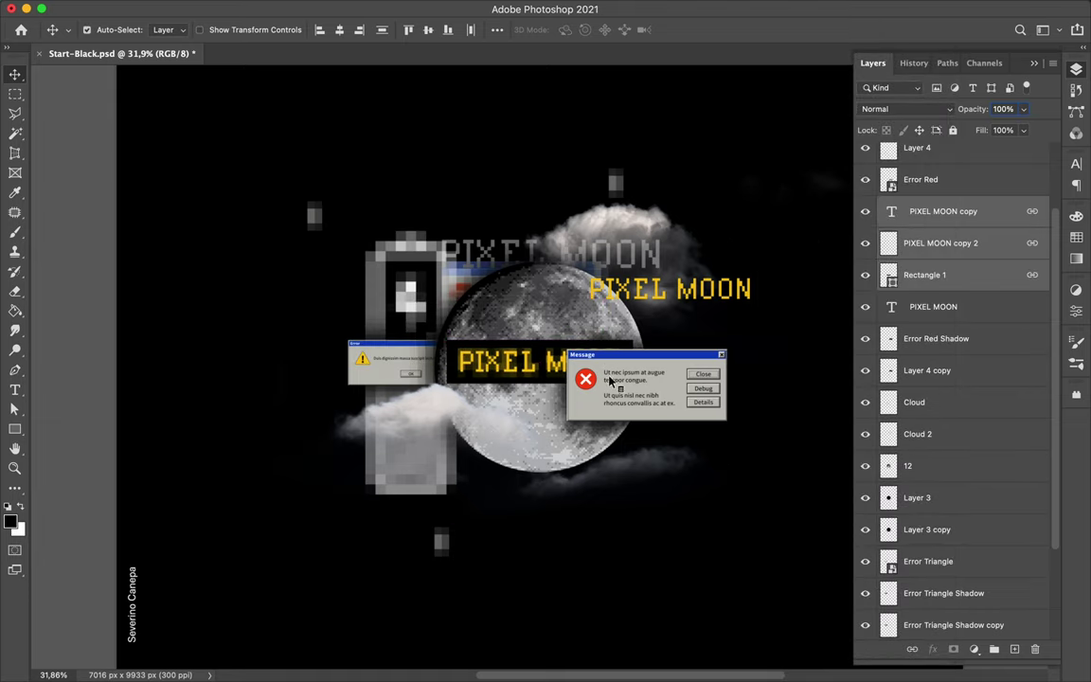
Step: Move Error Red below the PIXEL MOON layers and rename Layer 4 copy to Error Red Shadow
left_click(937, 179)
left_click(938, 338, "super")
left_click_drag(938, 354, 933, 227)
key("super+z")
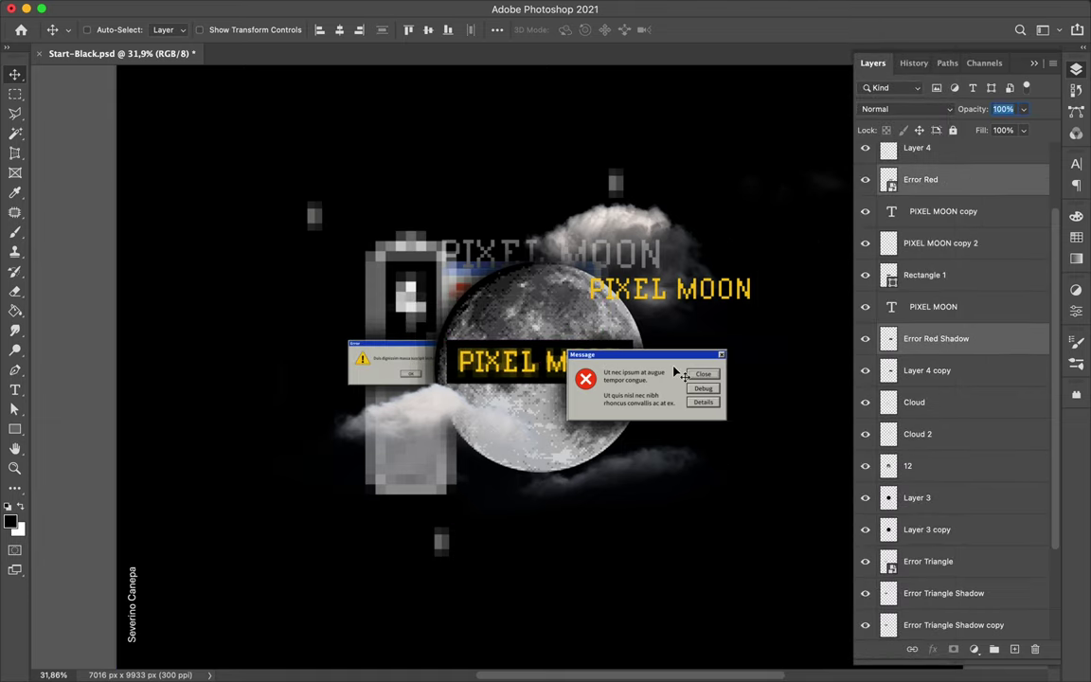
left_click_drag(919, 179, 919, 322)
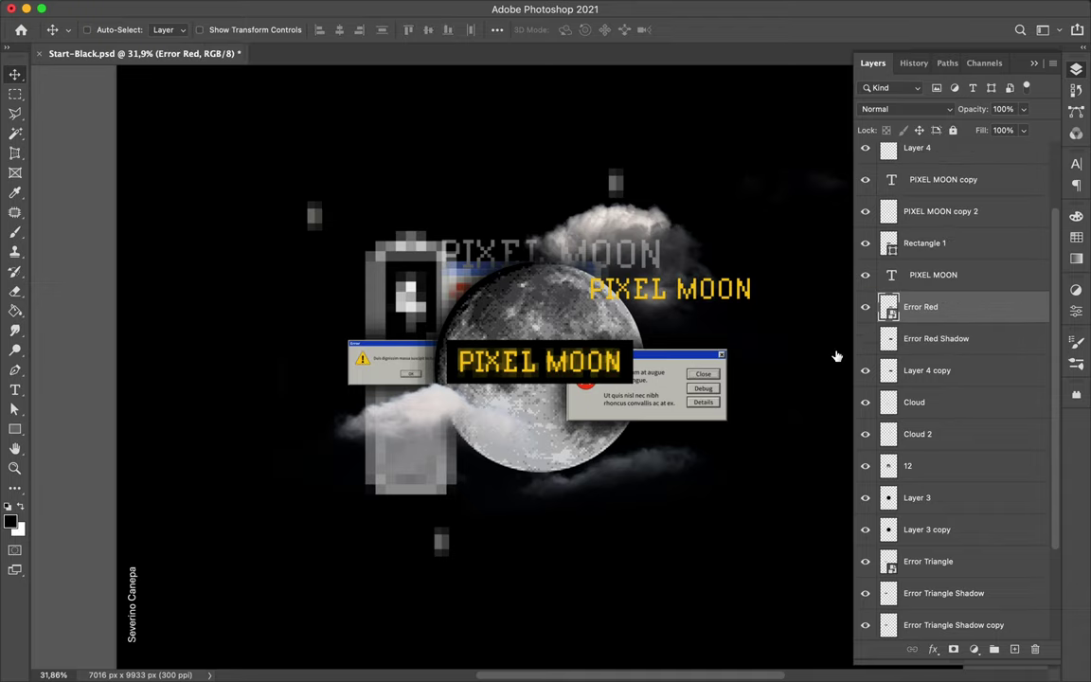
double_click(926, 370)
type("Error Red Shadow")
key("Return")
Step: Link the Error Red layers and restack them around Rectangle 1
right_click(955, 327)
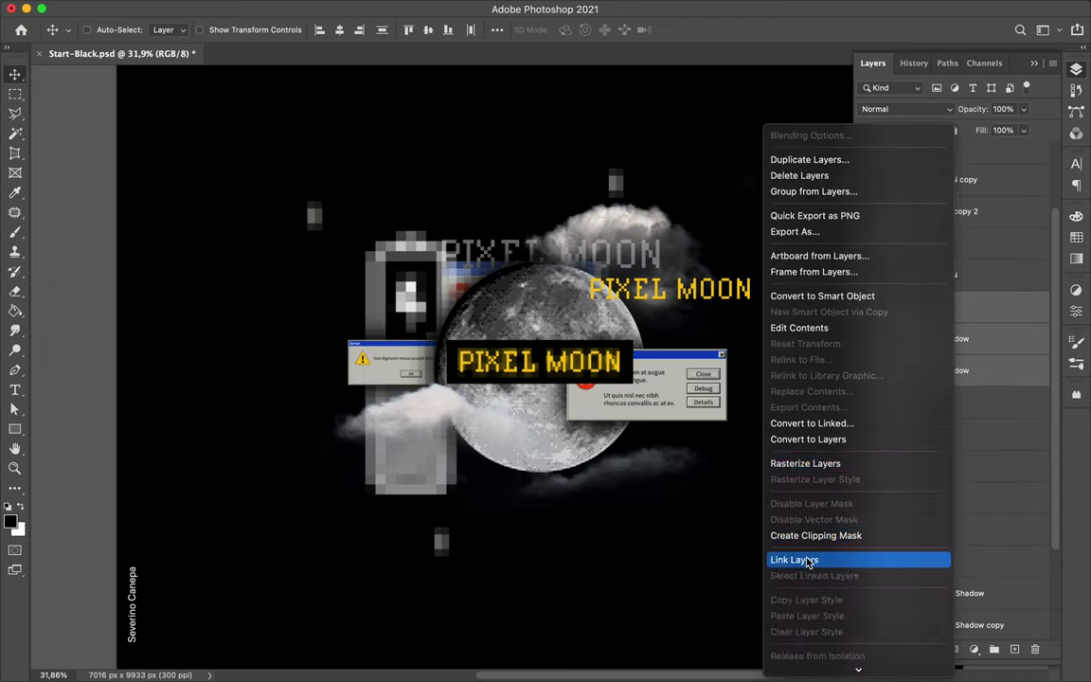
left_click(814, 558)
left_click_drag(933, 374, 952, 275)
left_click(942, 179)
left_click_drag(925, 338, 957, 227)
Step: Scale the PIXEL MOON label down to roughly a third of its size
key("super+t")
left_click_drag(644, 362, 516, 362)
left_click_drag(598, 357, 584, 332)
key("Return")
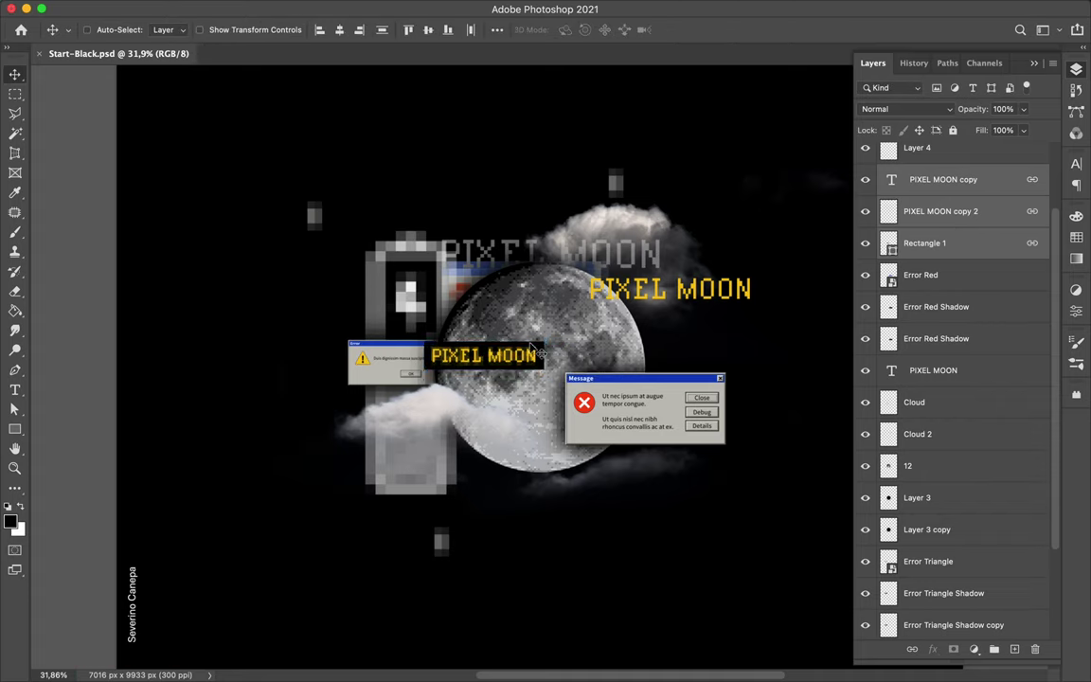
Step: Duplicate the small label onto the moon's upper right and preview Mosaic at cell size 77
mouse_move(658, 3)
left_click(770, 8)
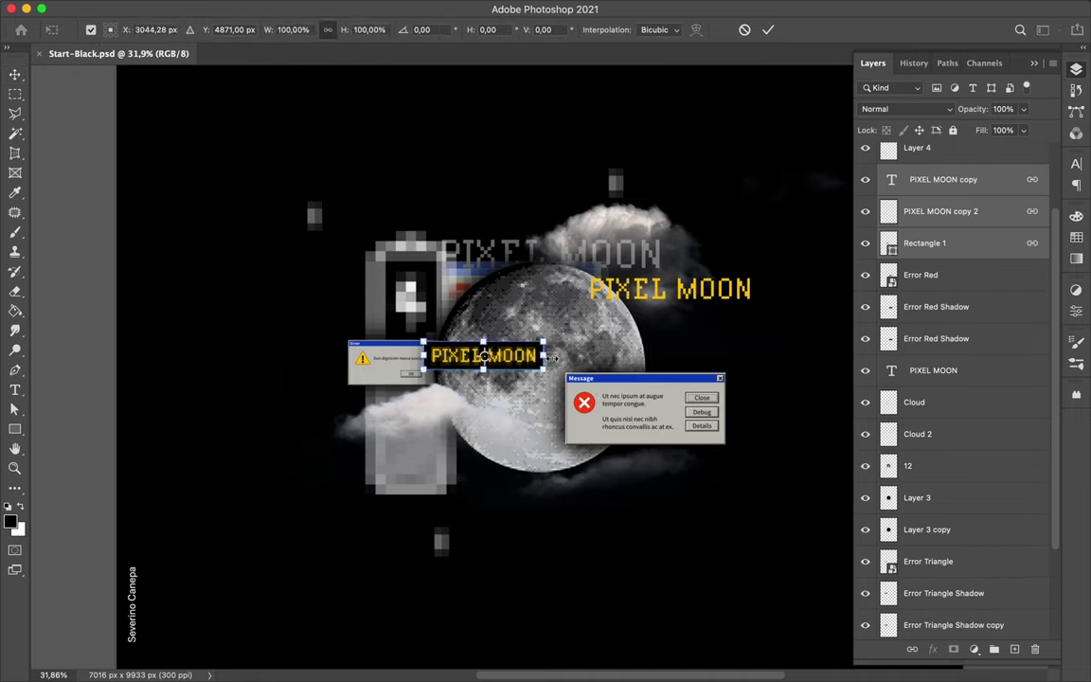
key("Return")
left_click_drag(459, 356, 587, 329)
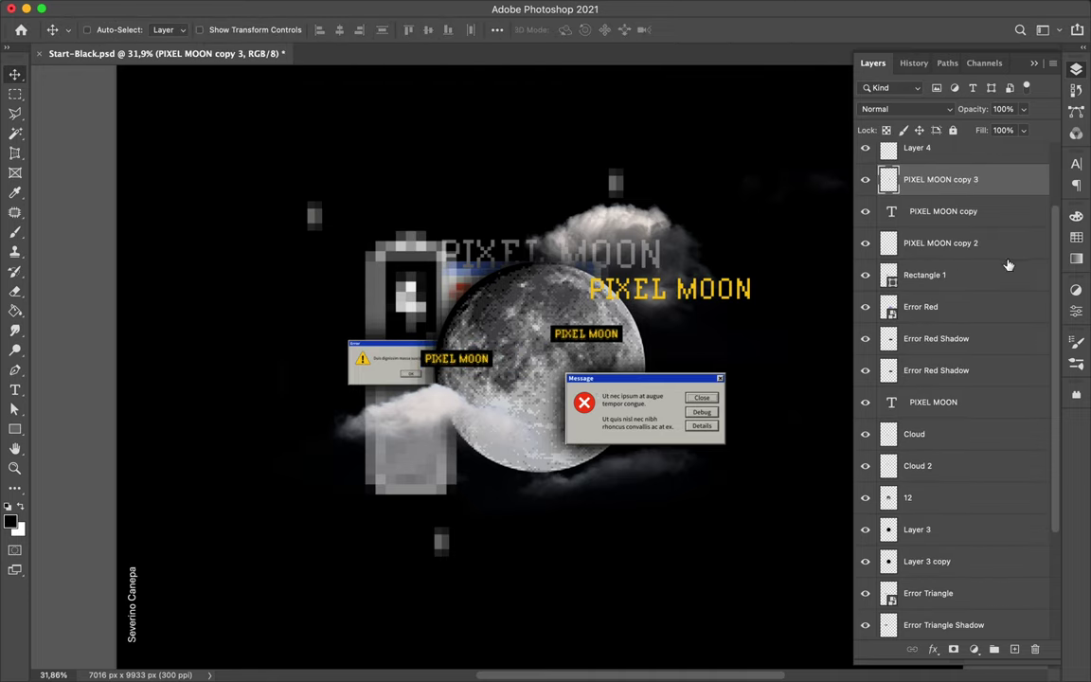
left_click(355, 9)
left_click(597, 327)
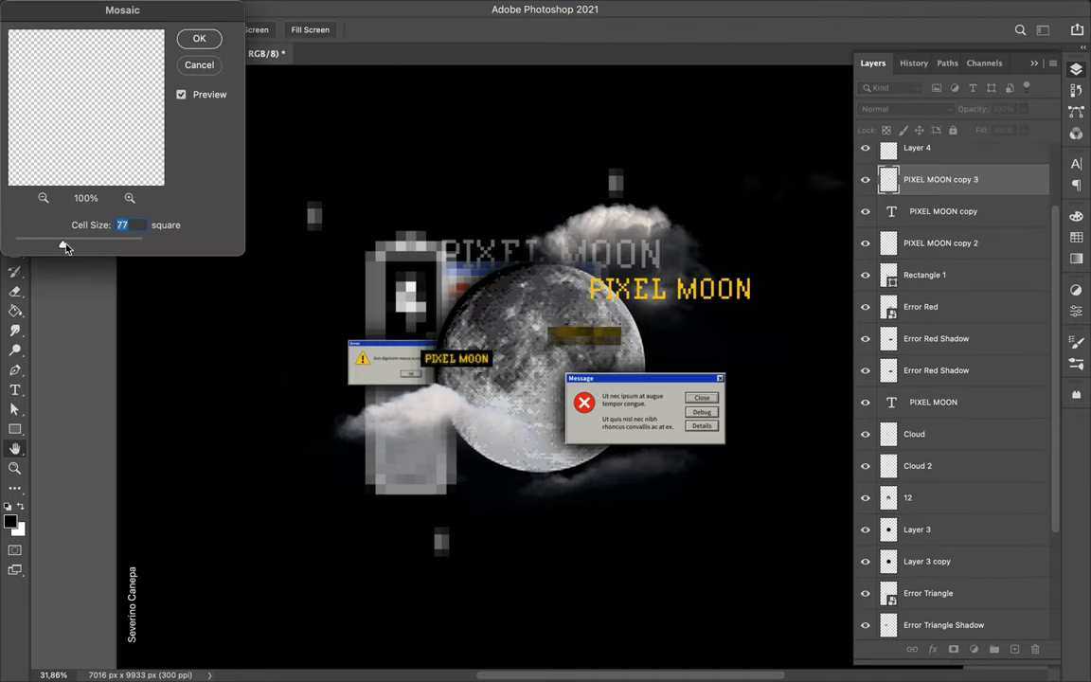
Step: Pixelate the yellow label copy with Mosaic, place it right of the moon, and add a rotated copy
left_click_drag(63, 248, 48, 244)
left_click(198, 38)
mouse_move(576, 335)
left_mouse_down()
mouse_move(650, 320)
mouse_move(663, 349)
mouse_move(426, 431)
left_mouse_up()
left_click_drag(925, 214, 925, 483)
key("ctrl+t")
key("Return")
Step: Copy the red X icon into pixelated blocks around the moon and offset a red title copy
key("m")
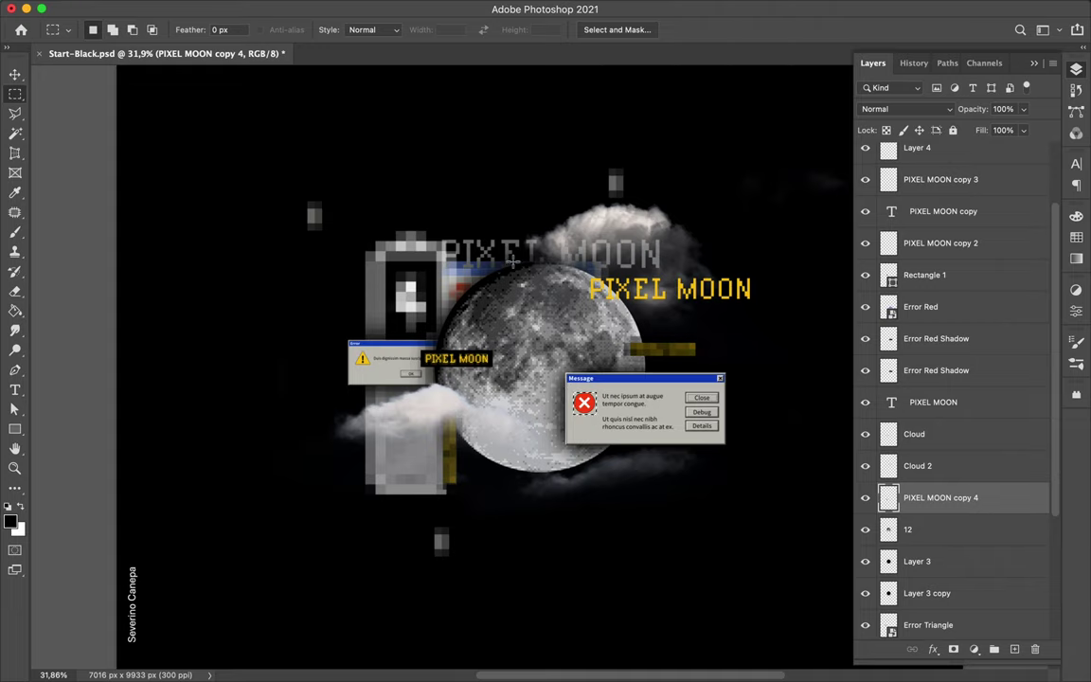
key("ctrl+j")
key("v")
left_click_drag(584, 402, 493, 193)
left_click(153, 9)
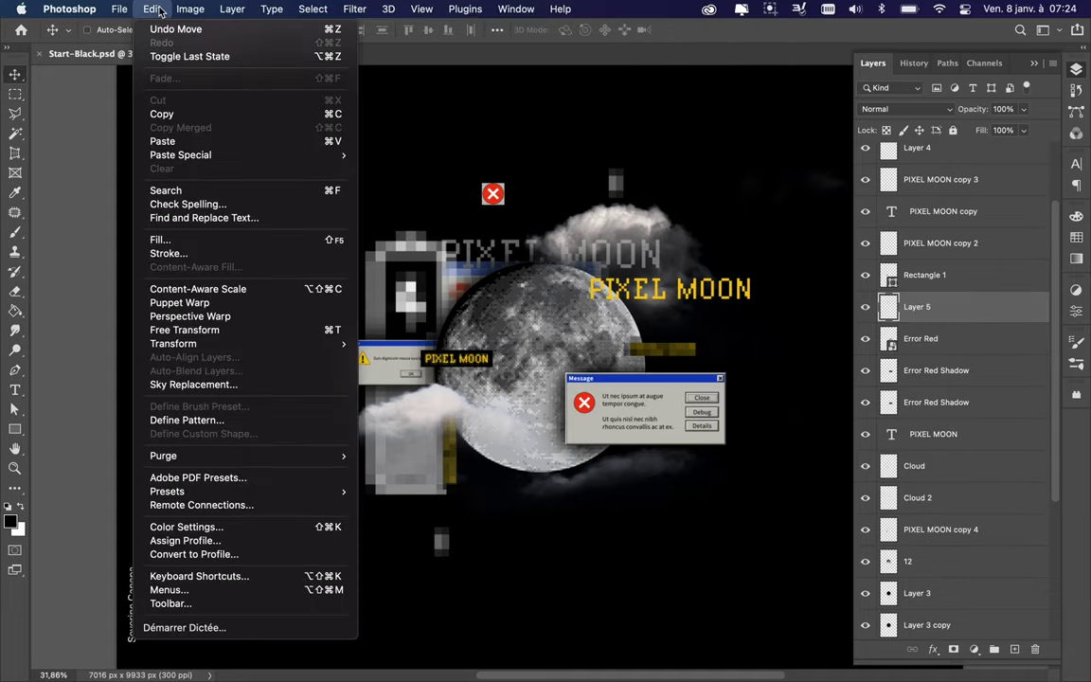
left_click(638, 460)
key("Return")
mouse_move(498, 204)
left_mouse_down()
mouse_move(581, 272)
mouse_move(460, 422)
mouse_move(720, 446)
left_mouse_up()
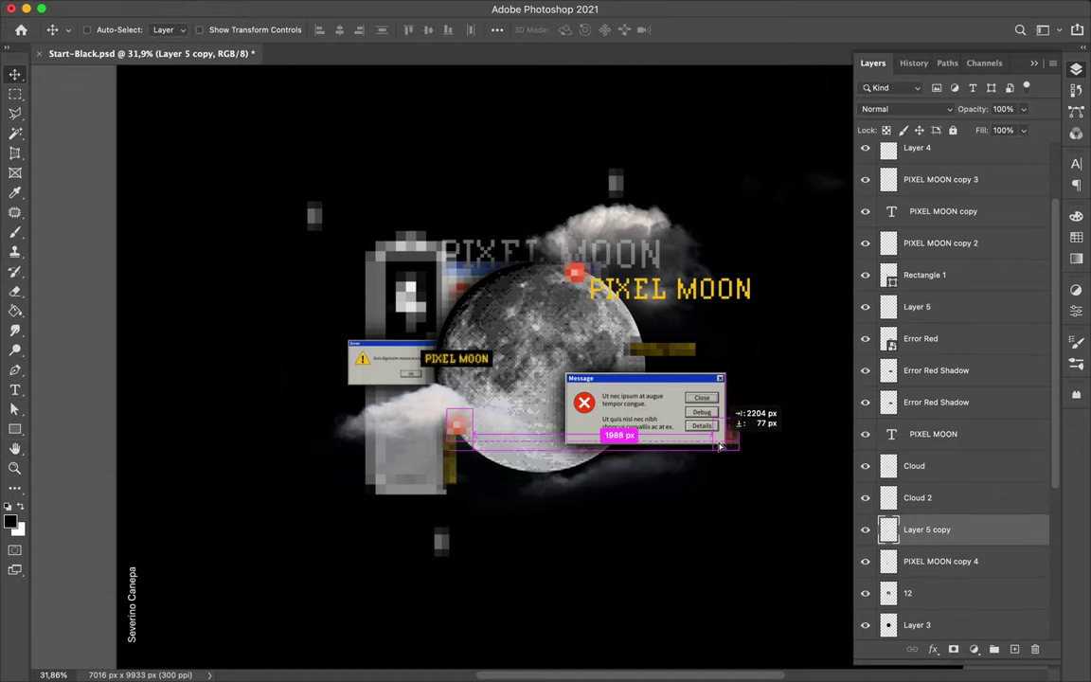
left_click_drag(660, 296, 699, 303)
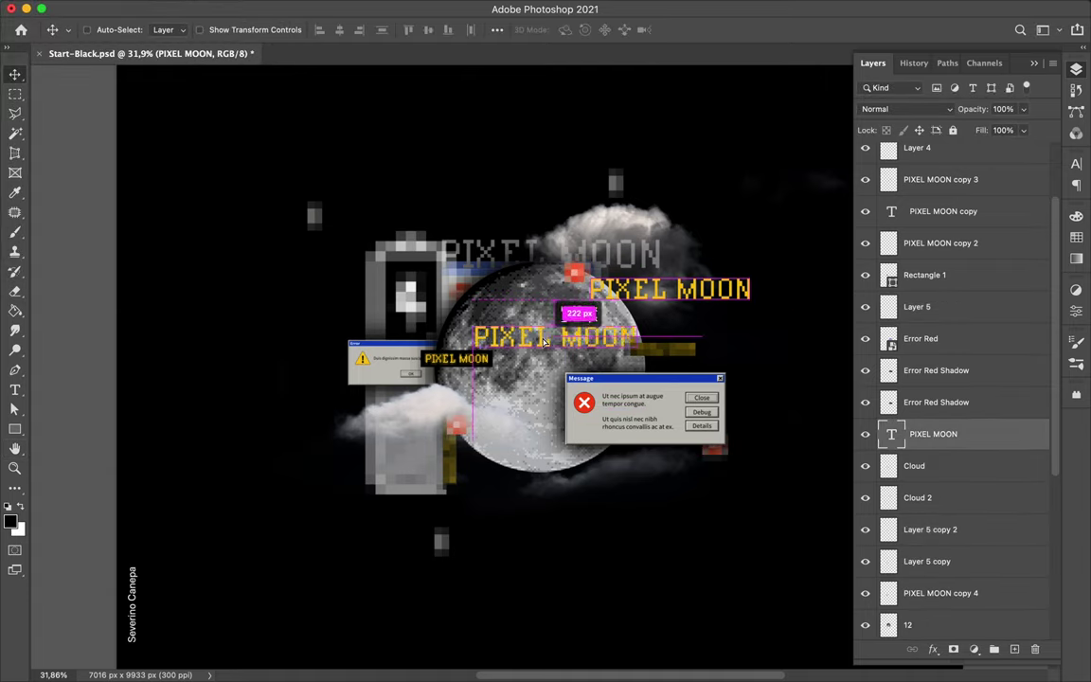
Step: Draw a thin red vertical bar, pixelate it with Mosaic, and move it below the moon
key("u")
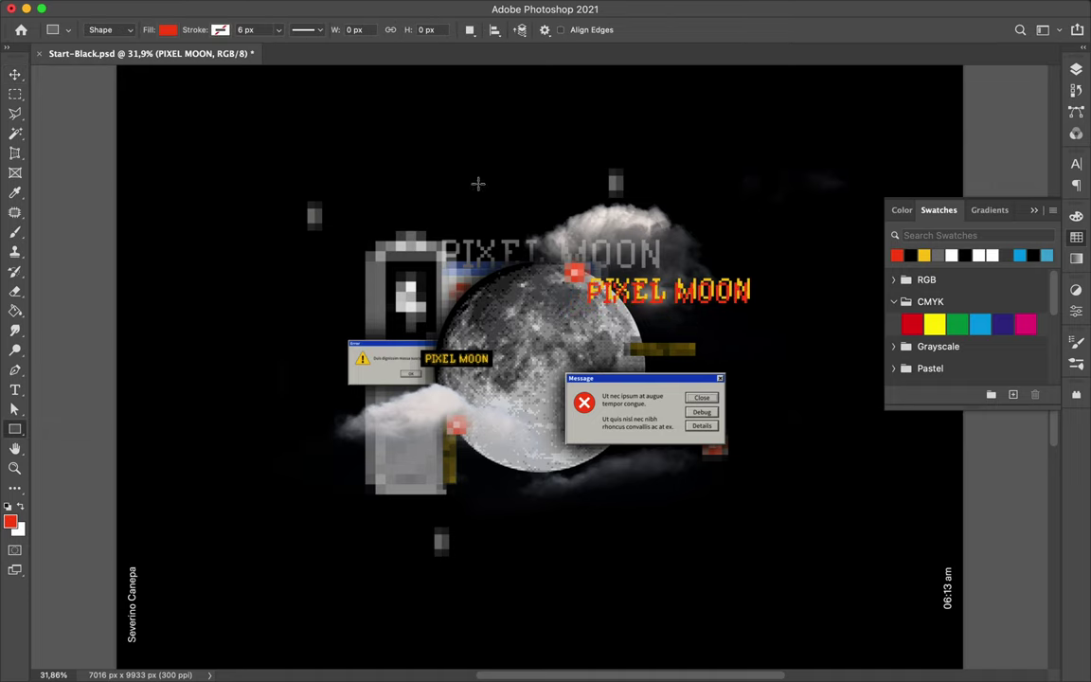
left_click_drag(476, 183, 481, 239)
left_click(421, 9)
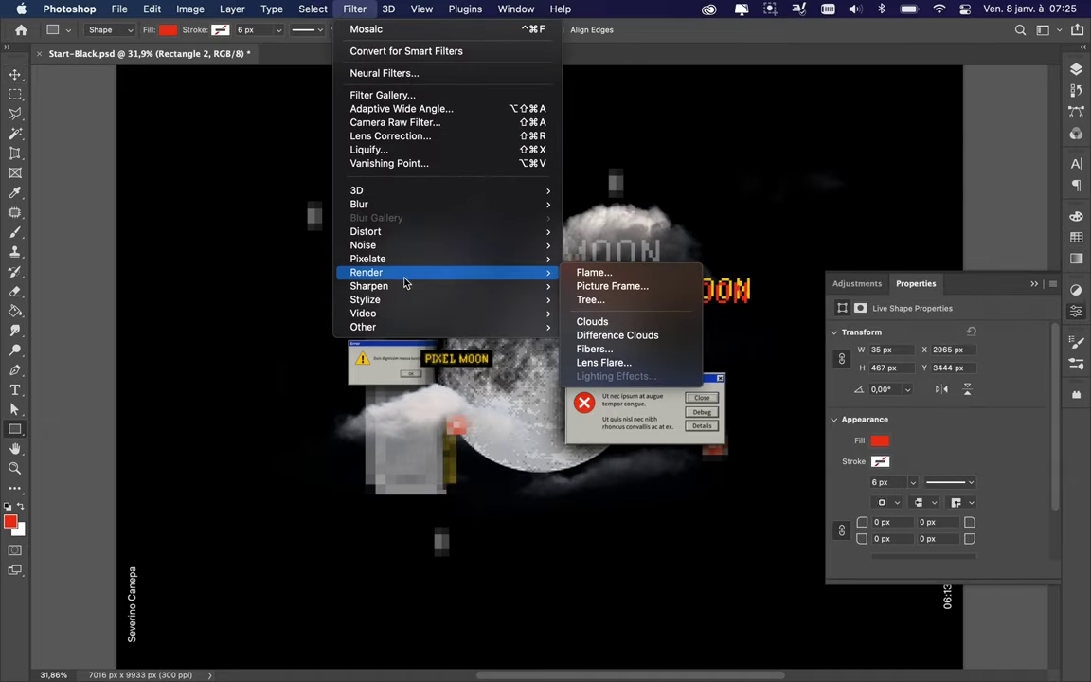
left_click(609, 349)
key("Return")
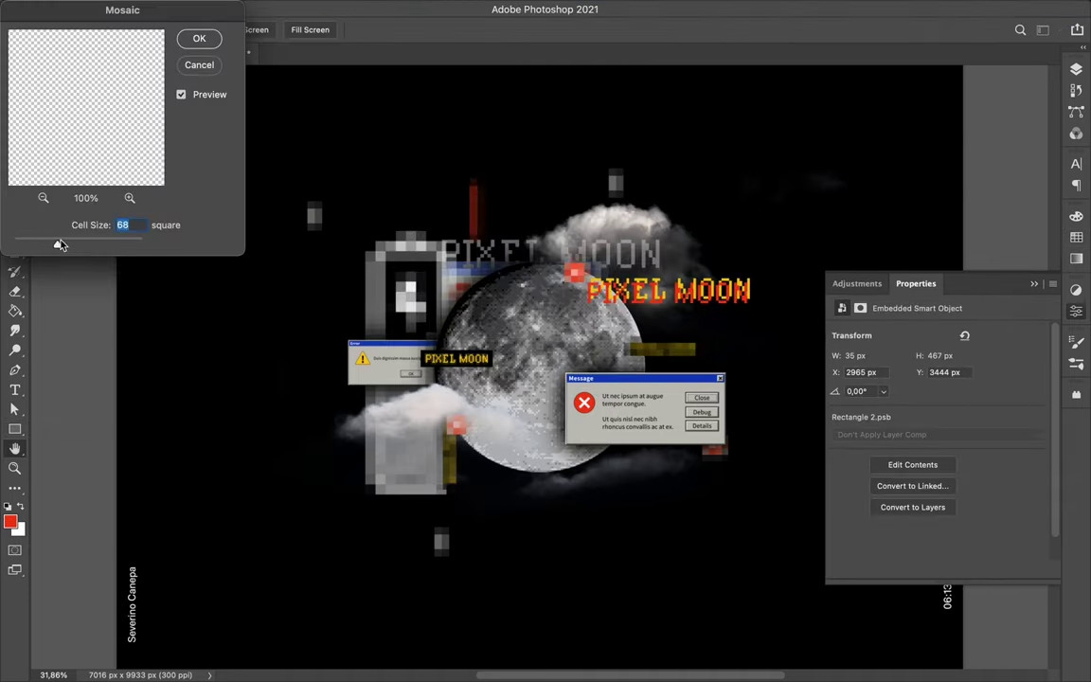
left_click(198, 38)
key("v")
left_click_drag(491, 239, 482, 274)
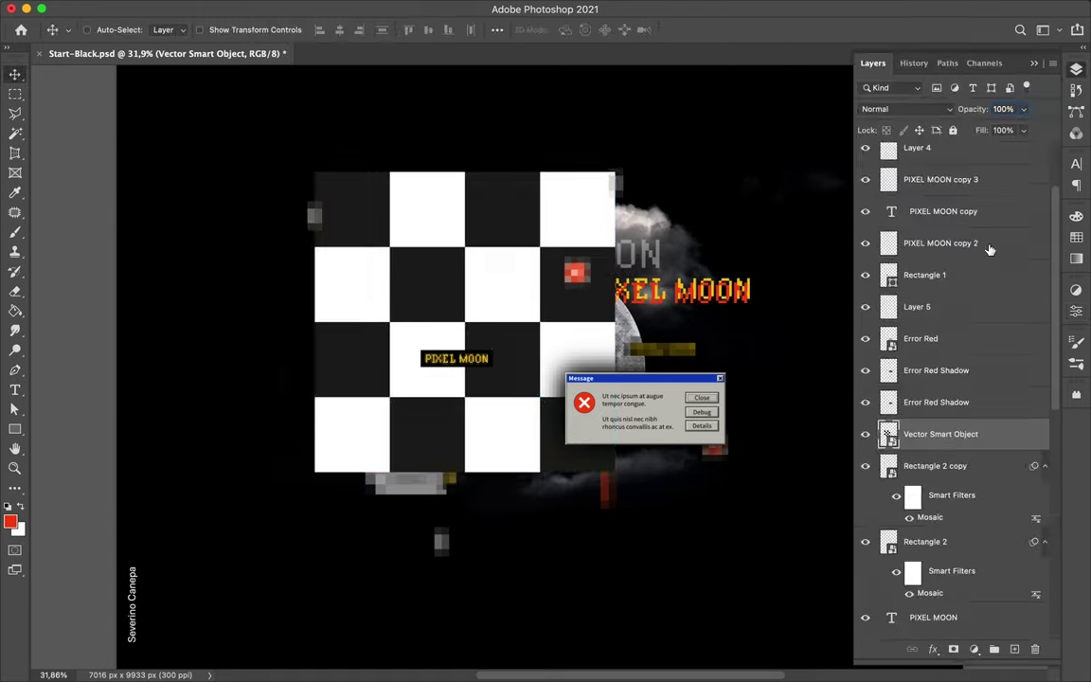
Step: Darken the checkerboard to black and white with Levels, shrink it to a small square, and duplicate it
left_click(973, 649)
left_click(1030, 417)
left_click_drag(858, 445, 883, 451)
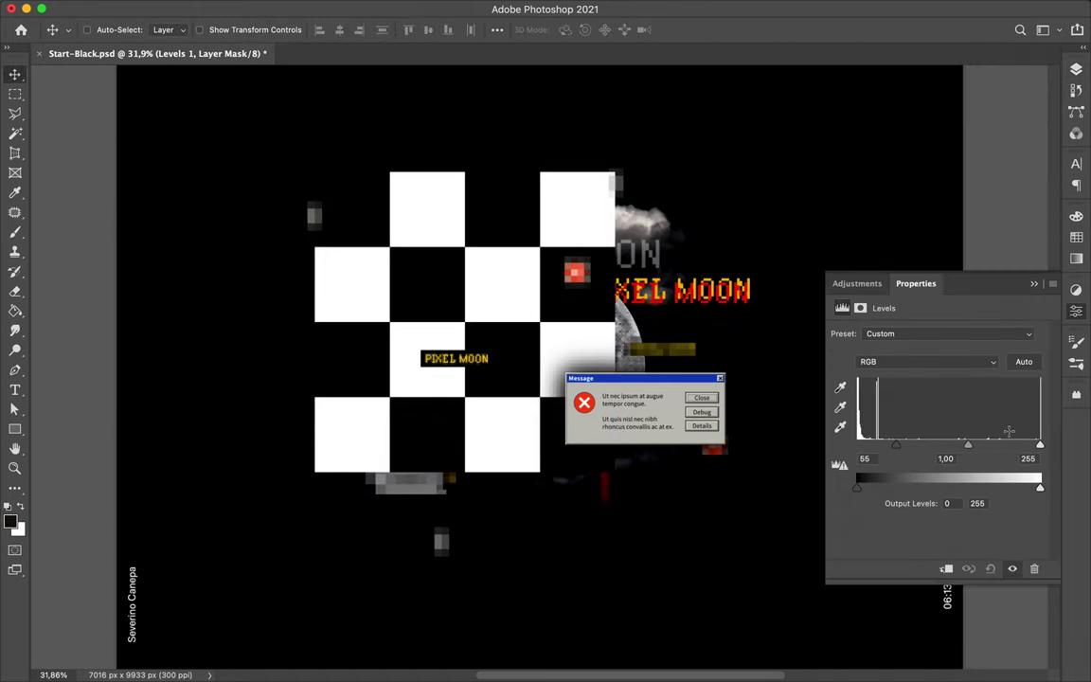
key("ctrl+t")
mouse_move(615, 173)
left_mouse_down()
mouse_move(355, 428)
mouse_move(491, 369)
left_mouse_up()
key("Return")
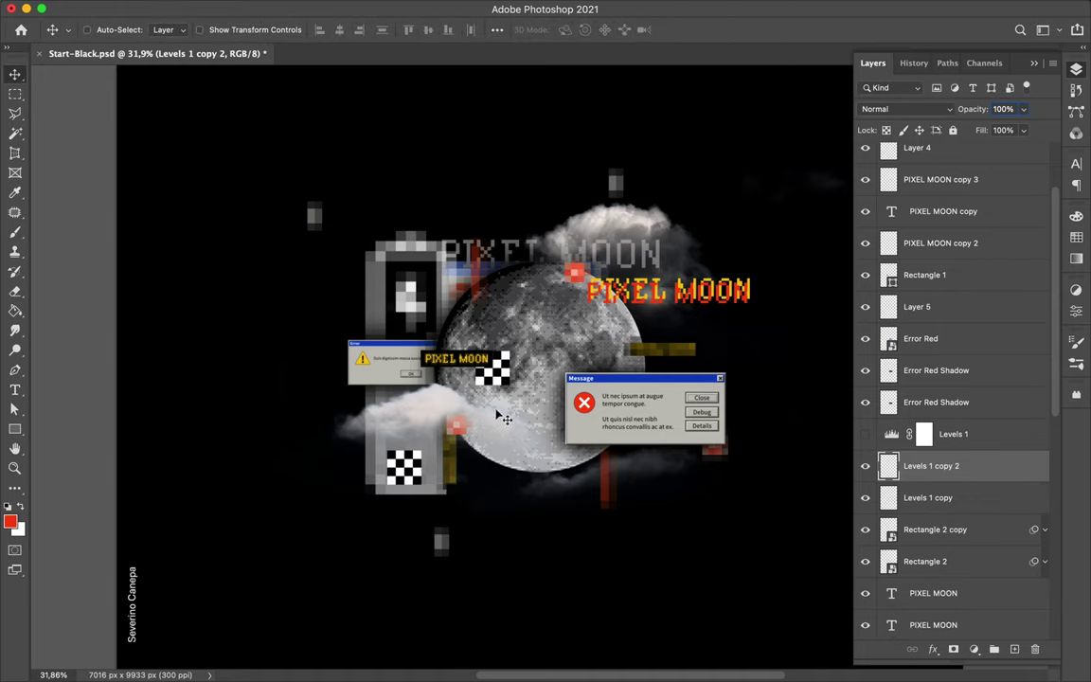
Step: Apply Mosaic to one checkerboard copy and reposition the other copy's layer
key("alt+bracketleft")
left_click(364, 8)
left_click(606, 326)
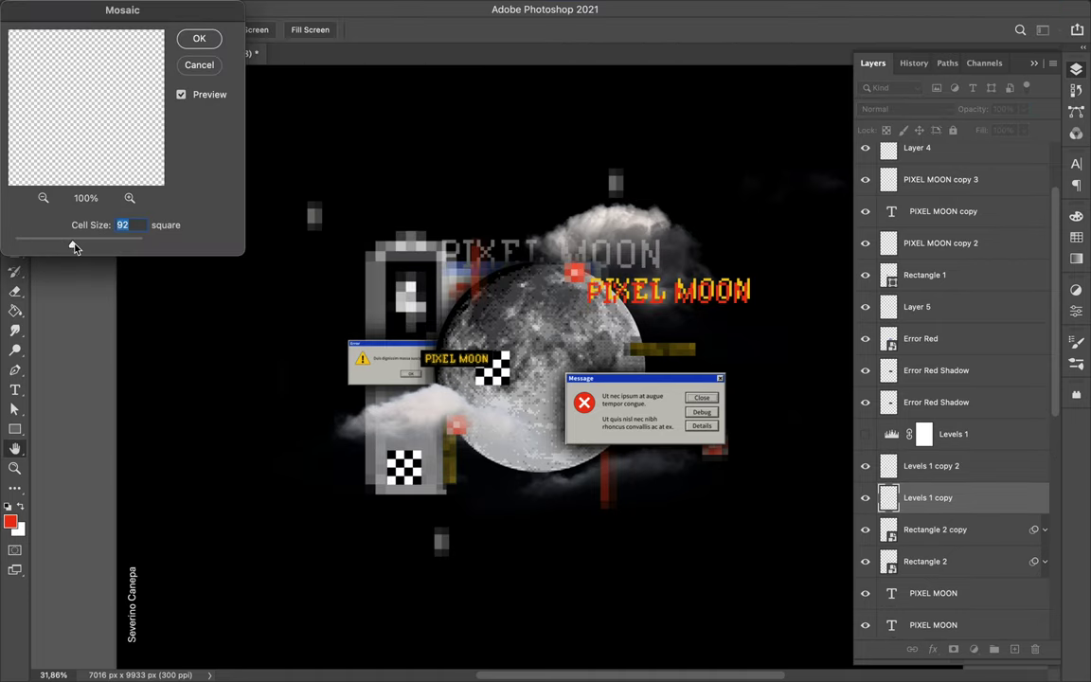
left_click(199, 40)
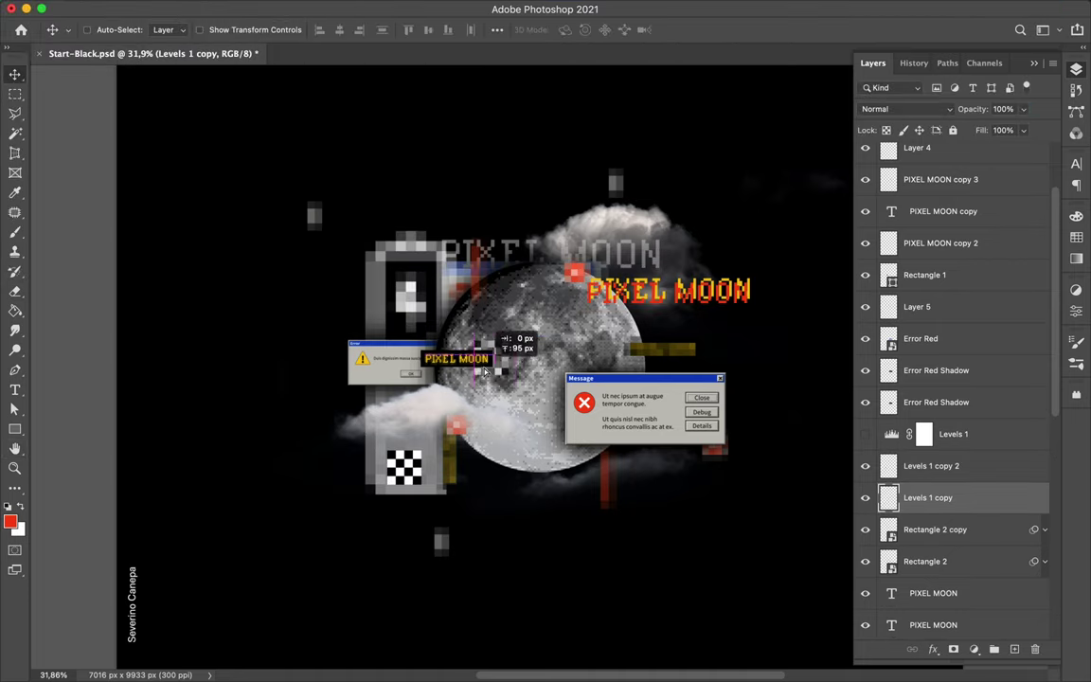
key("alt+bracketright")
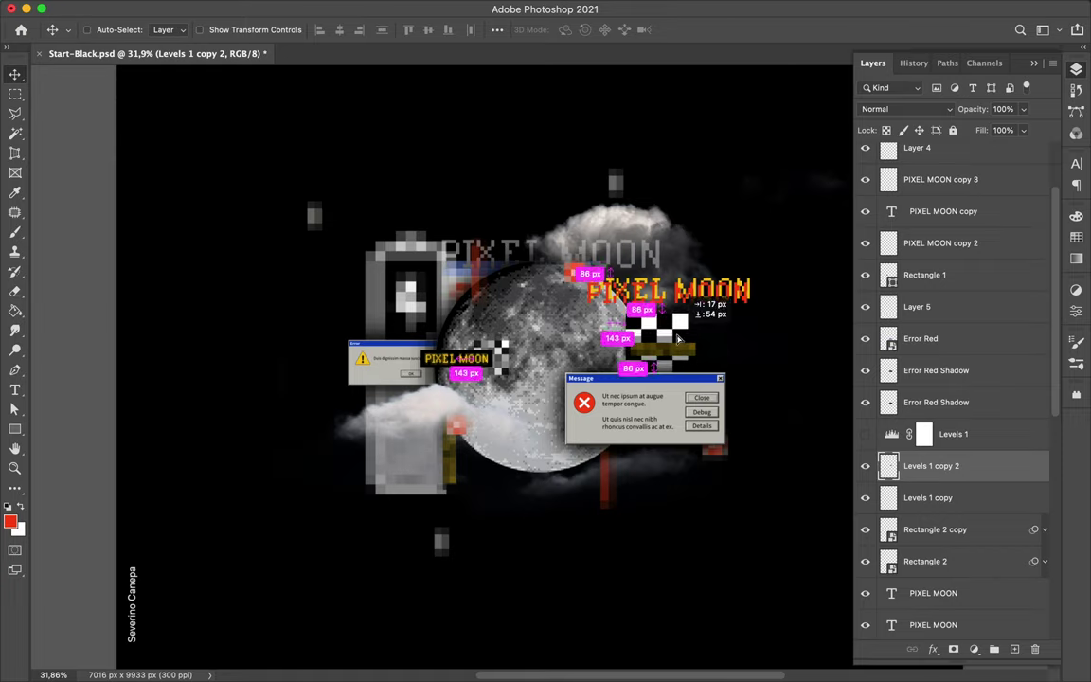
scroll(948, 426, "down", 3)
left_click_drag(931, 366, 948, 485)
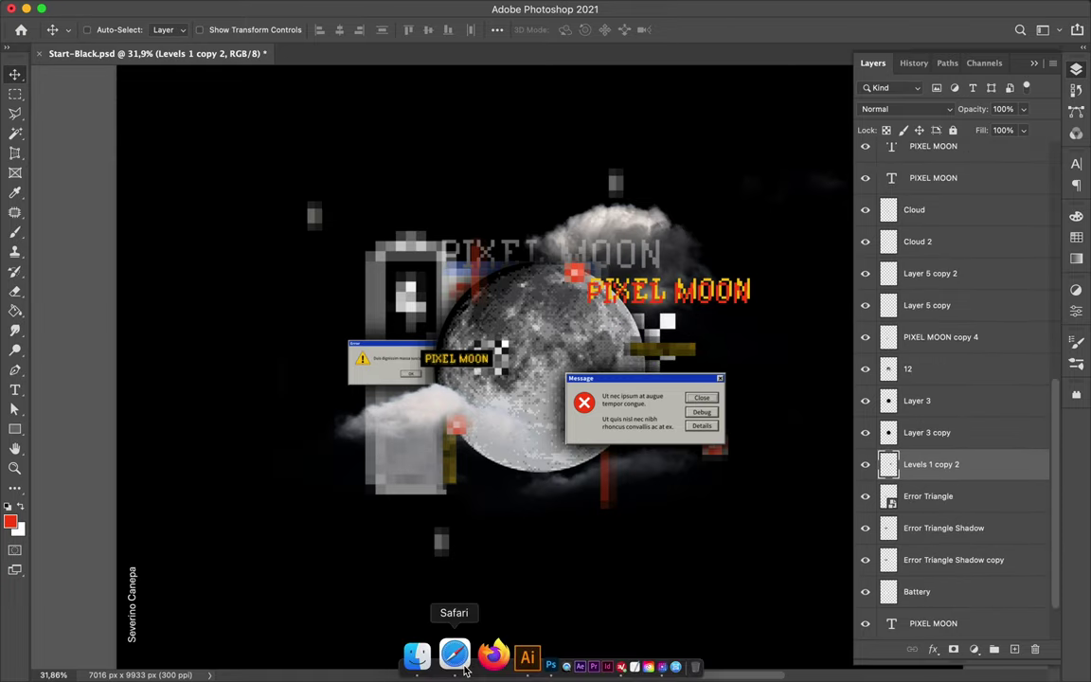
Step: Bring the Install dialog graphic from Illustrator into the poster at the bottom of the layer stack
left_click(528, 653)
left_click(682, 523)
left_click_drag(740, 538, 488, 267)
key("Return")
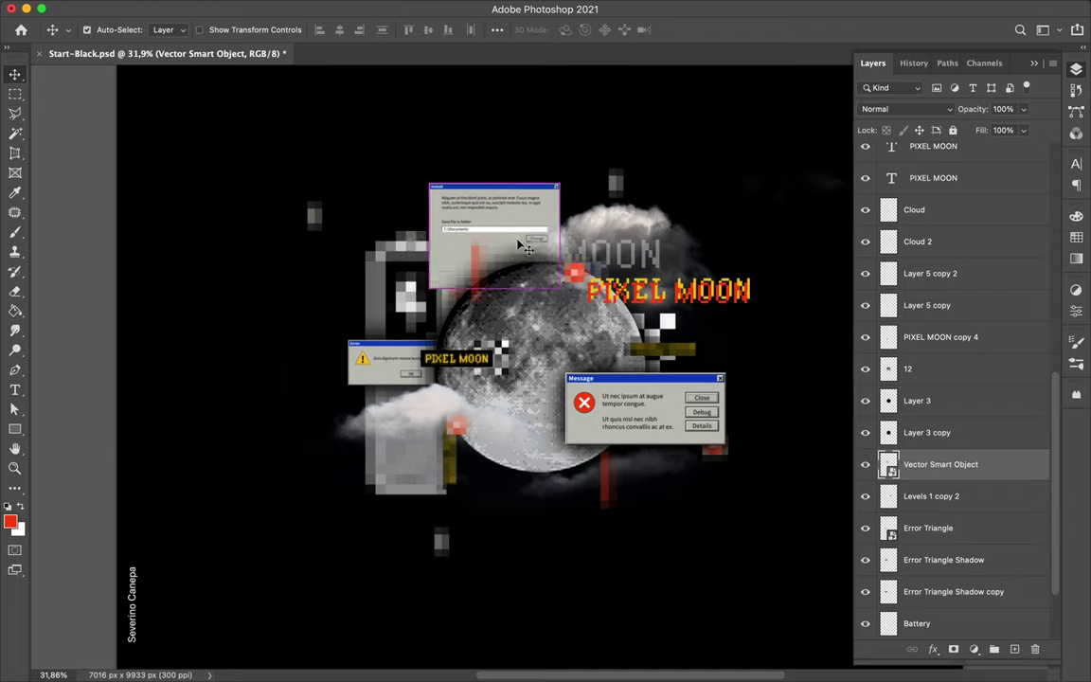
left_click_drag(941, 464, 952, 602)
left_click_drag(512, 246, 492, 234)
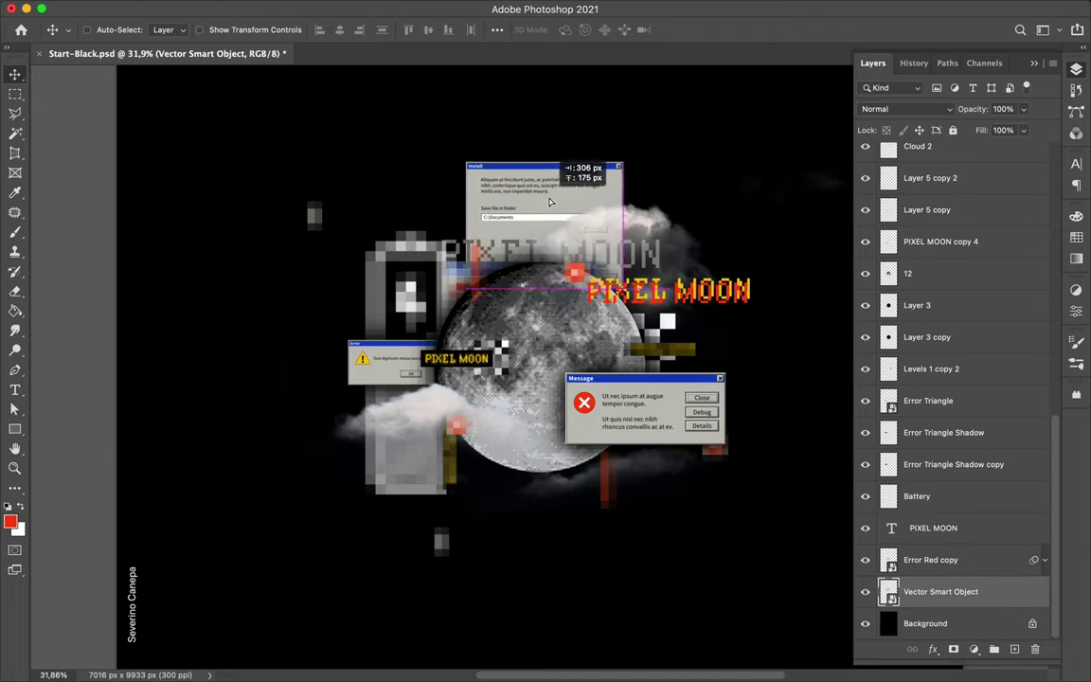
Step: Pixelate the dialog graphic with a larger Mosaic block size
left_click(367, 9)
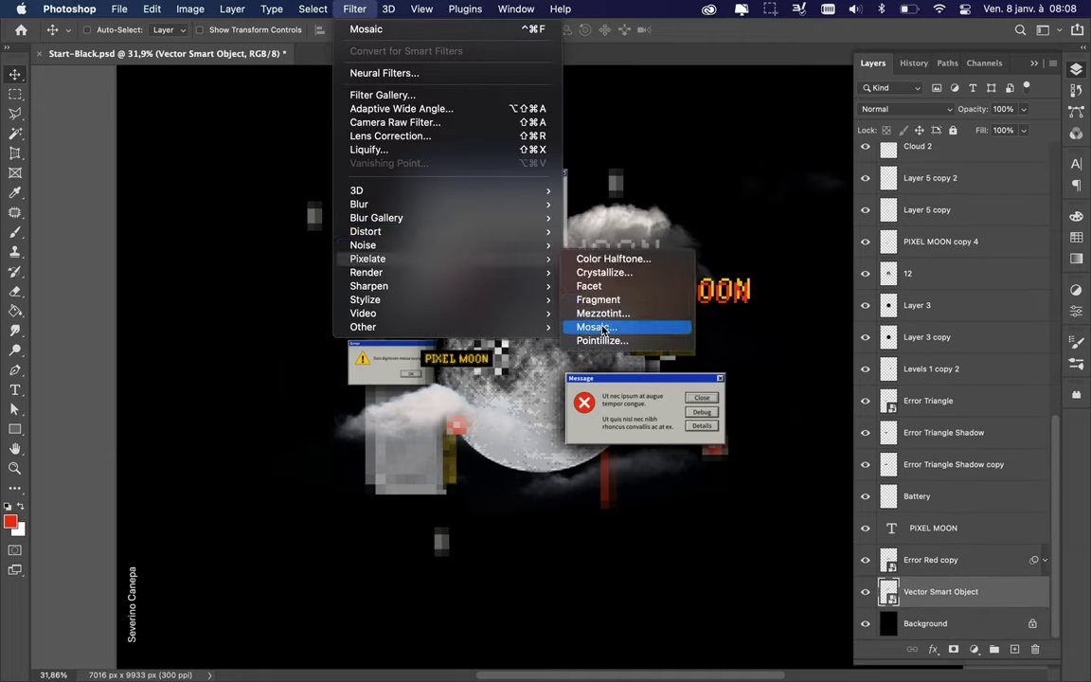
left_click(606, 327)
left_click_drag(48, 243, 76, 242)
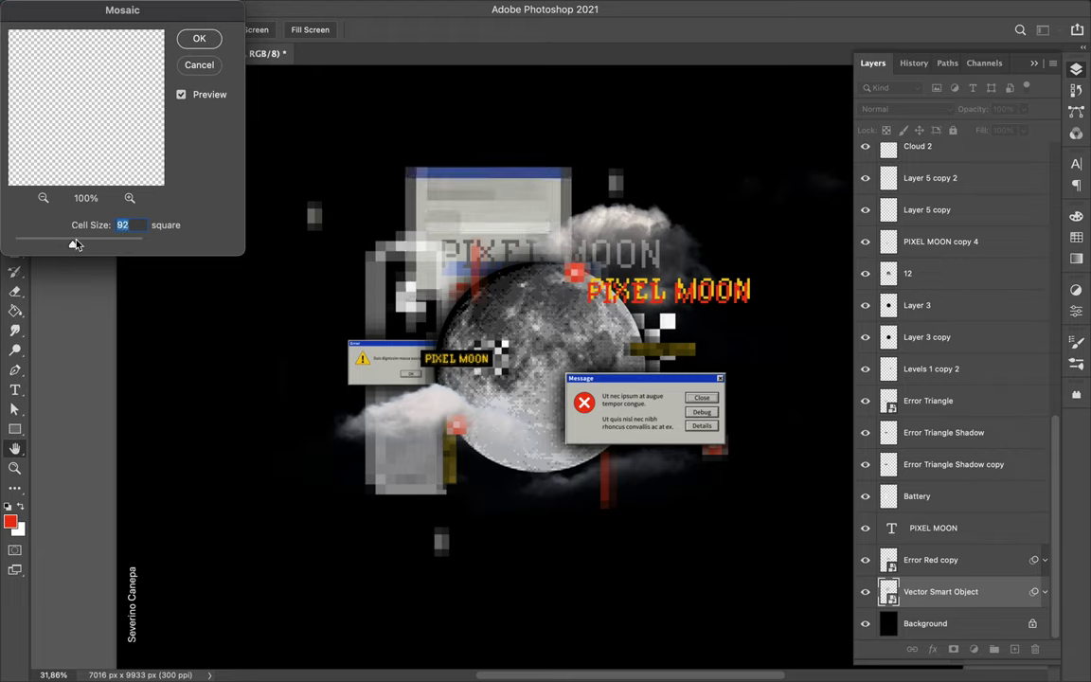
left_click(199, 38)
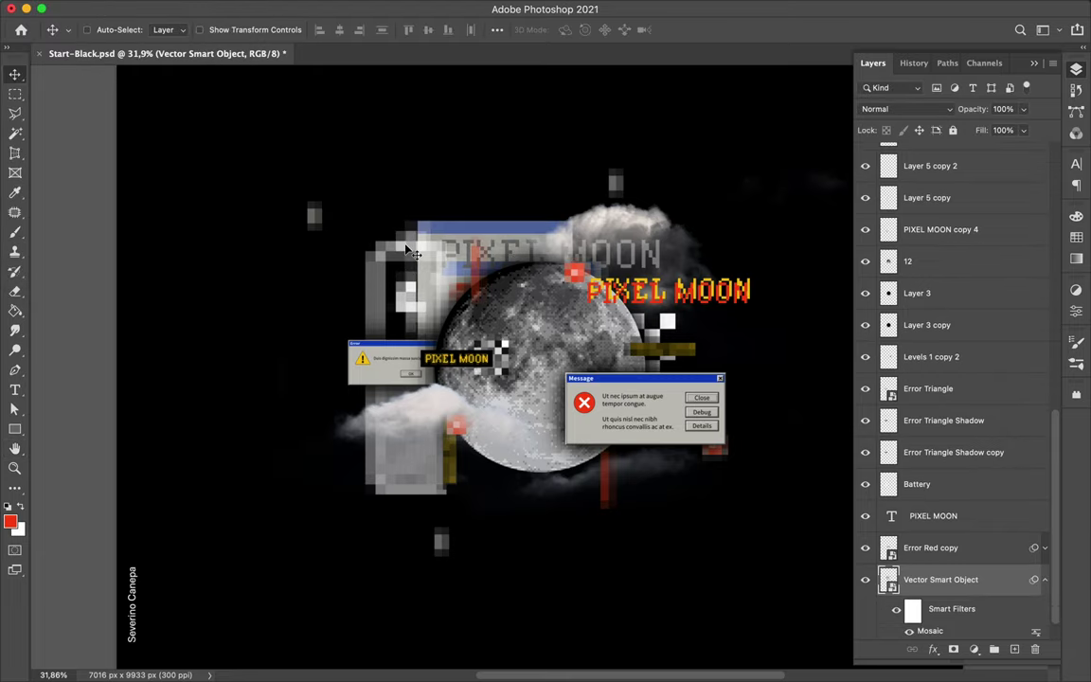
Step: Pixelate a red rectangle with Mosaic as a smart object and move it above the moon
left_click_drag(518, 462, 505, 521)
key("v")
left_click(368, 8)
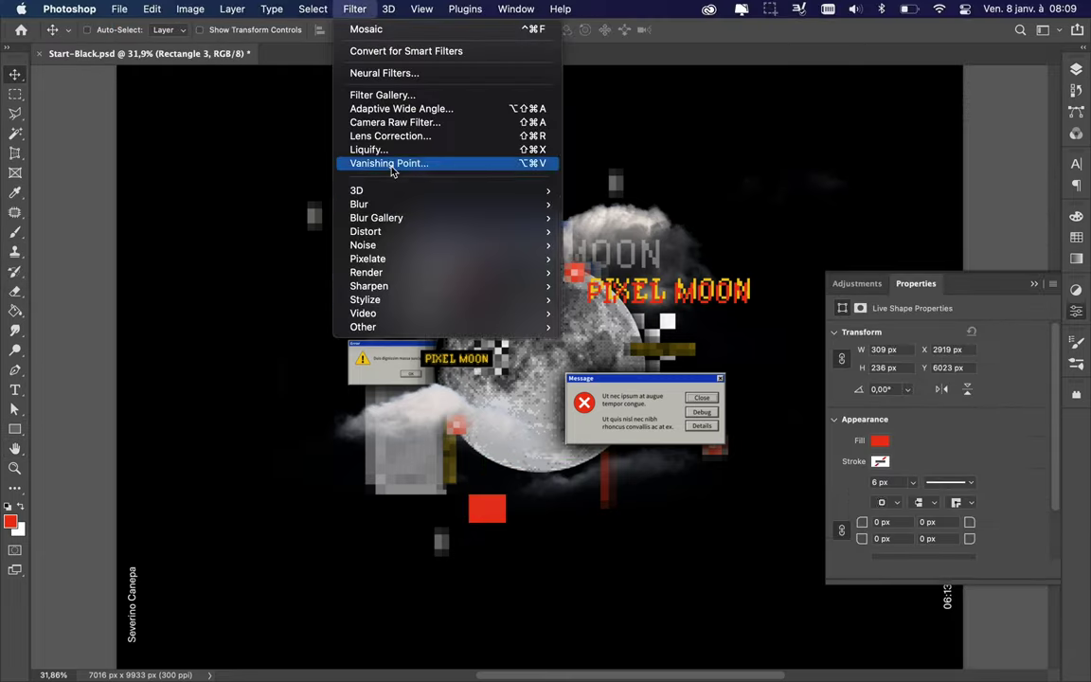
left_click(547, 326)
left_click(531, 262)
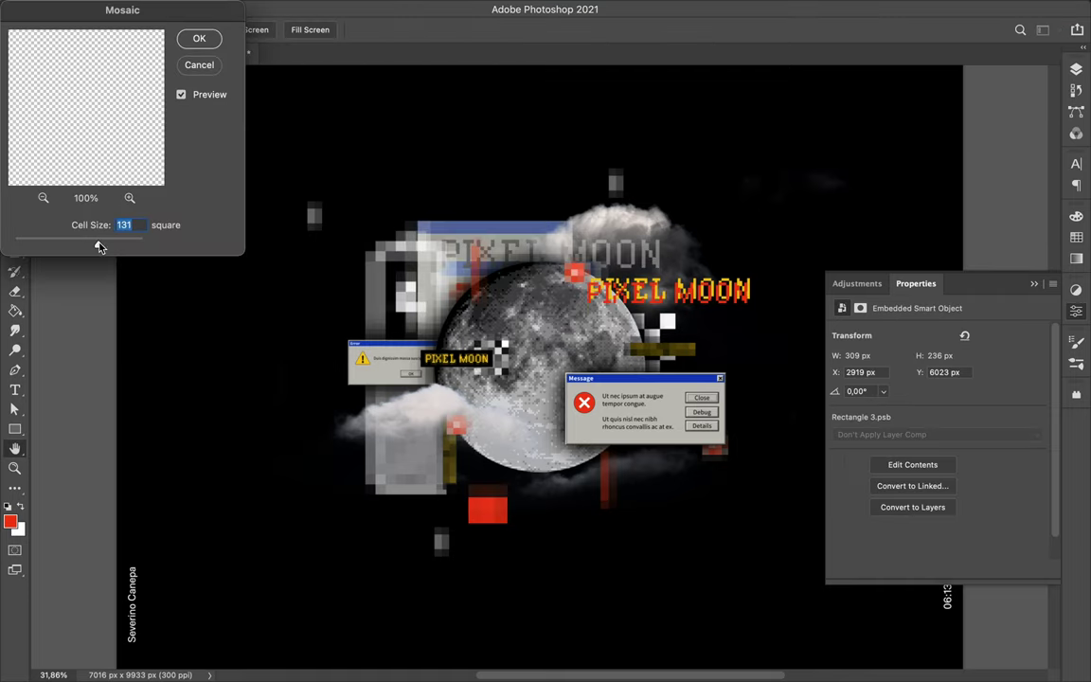
key("Return")
left_click_drag(516, 415, 522, 236)
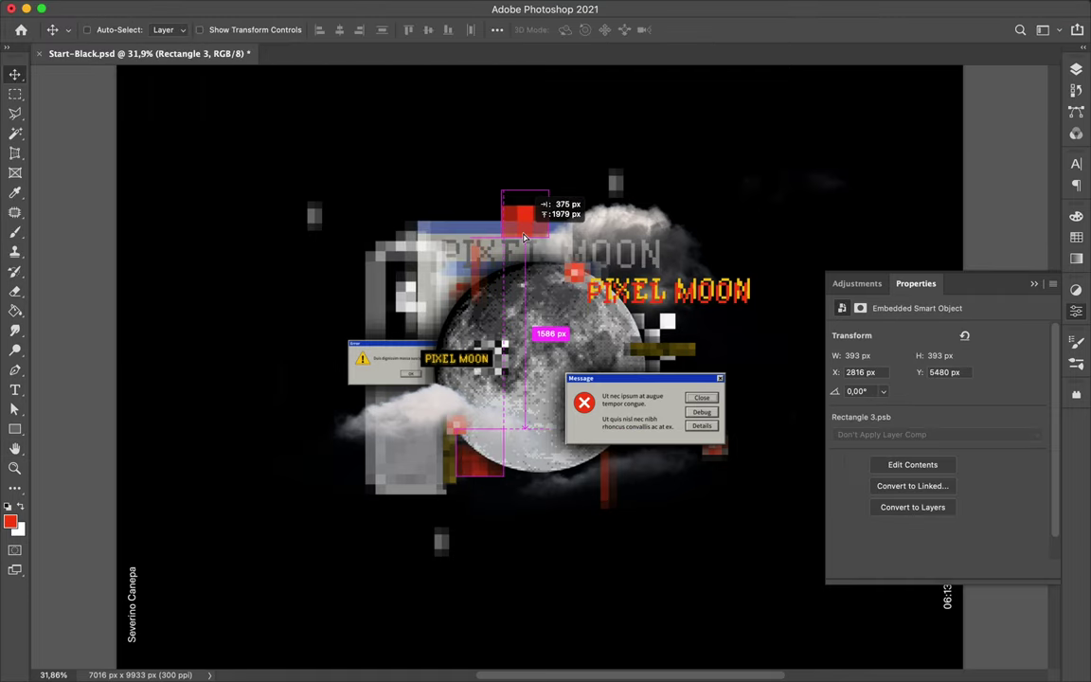
Step: Draw a yellow rectangle below the moon and pixelate it with Mosaic
left_click_drag(524, 451, 554, 487)
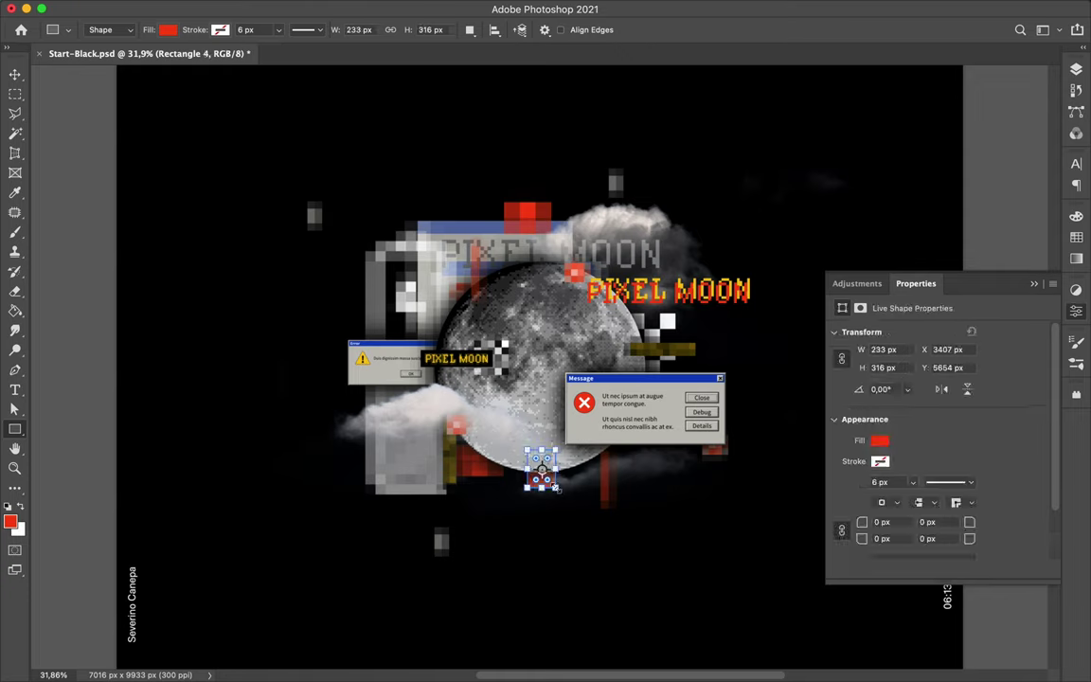
left_click(897, 255)
left_click(232, 9)
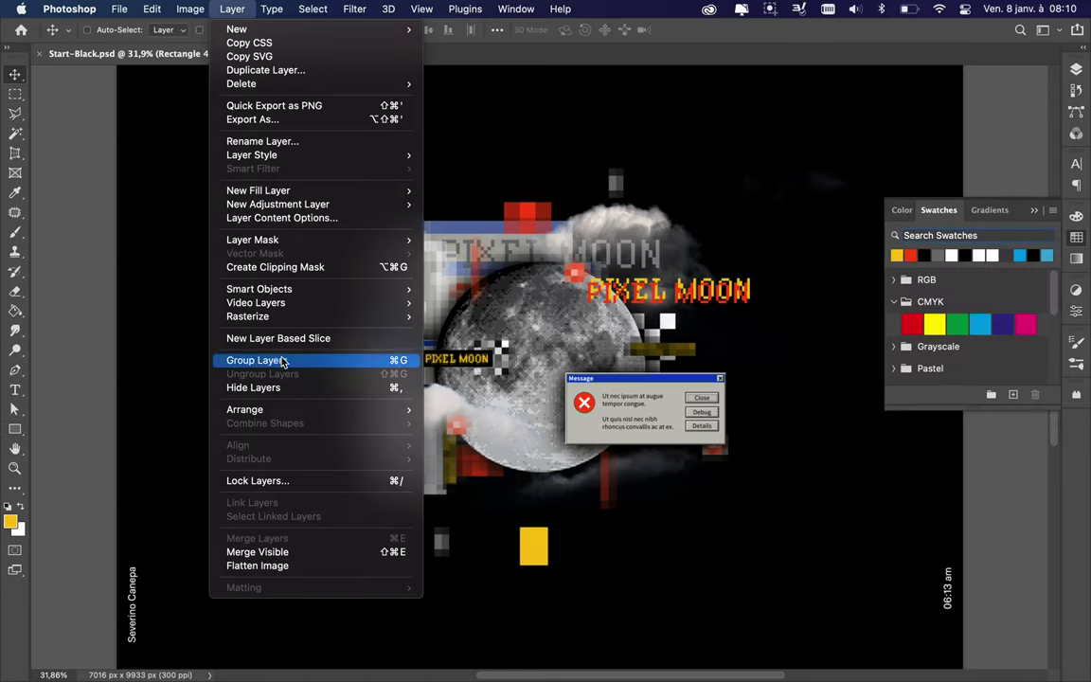
left_click(599, 333)
left_click(535, 260)
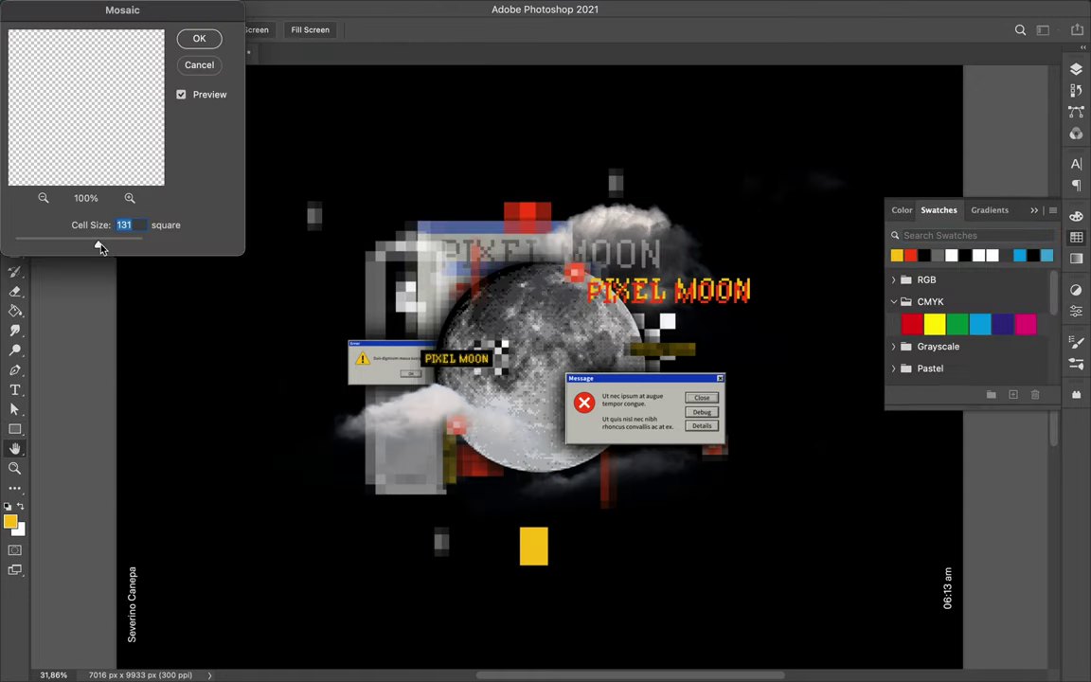
left_click(197, 38)
Step: Raise the yellow block in the layer stack and duplicate it to the upper left
key("F7")
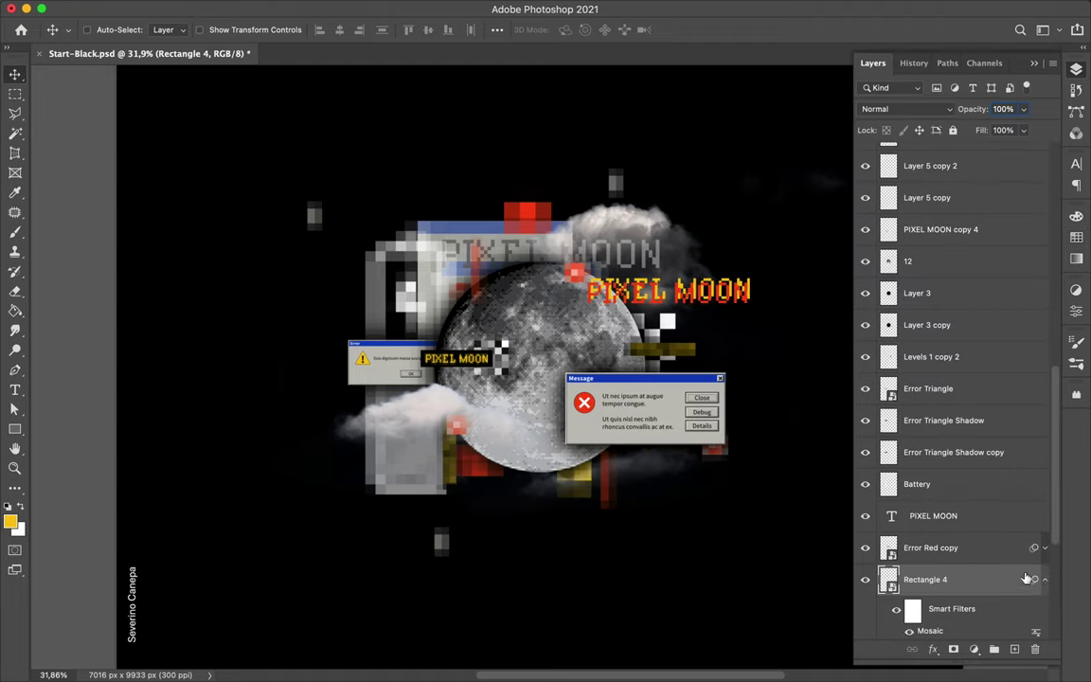
left_click_drag(1019, 599, 947, 182)
left_click_drag(429, 238, 423, 226)
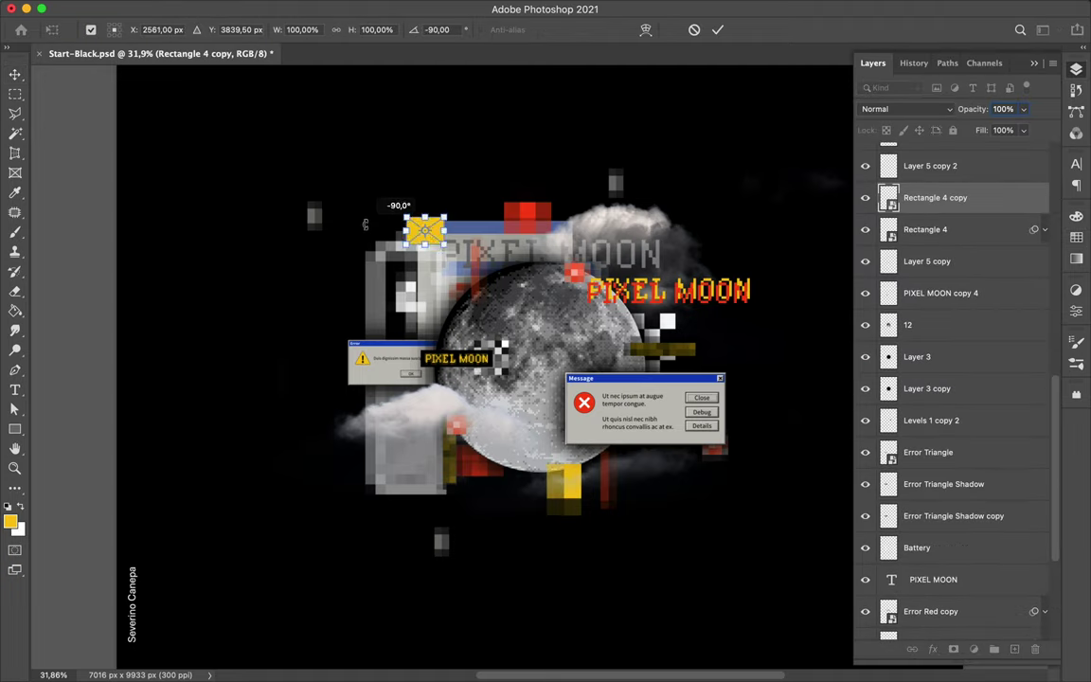
left_click_drag(972, 237, 961, 568)
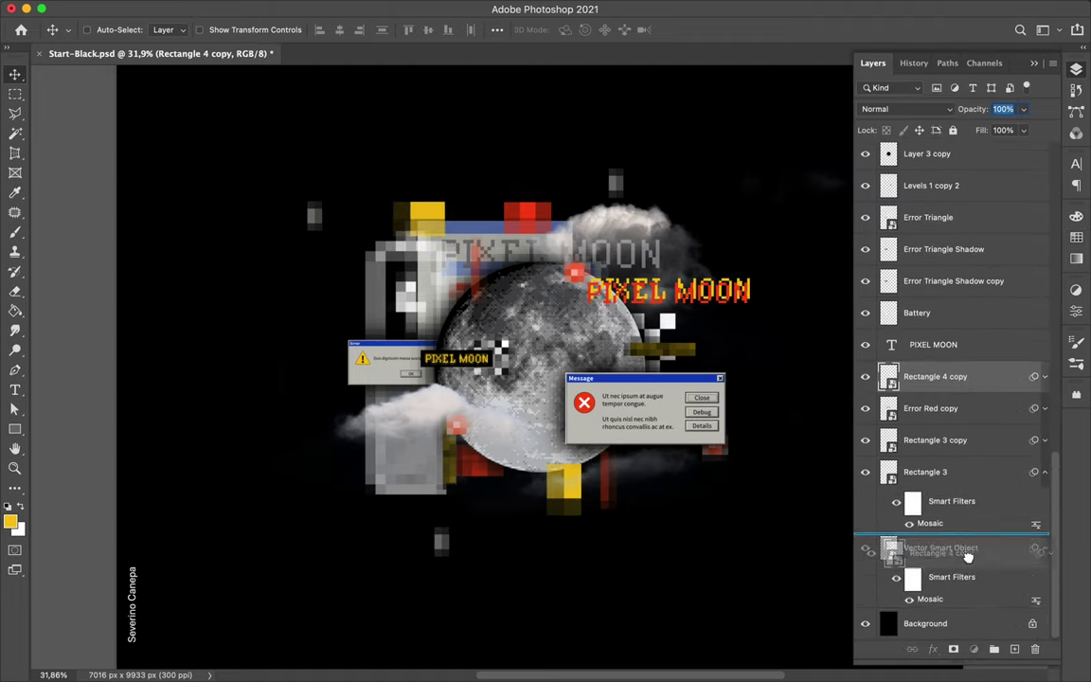
Step: Add a new empty layer and set the brush size to 30 px
key("b")
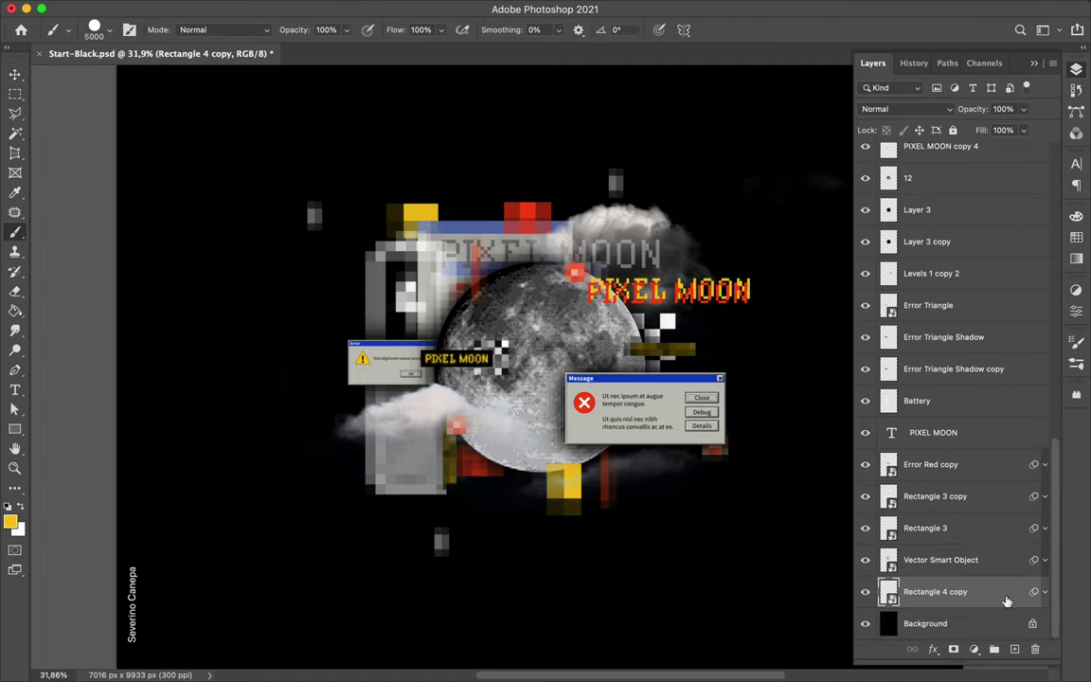
left_click(1014, 648)
right_click(606, 313)
left_click_drag(617, 264, 613, 264)
key("Return")
Step: Raise the yellow stroke layer, pixelate it with Mosaic, and move it left of the moon
mouse_move(916, 591)
left_mouse_down()
mouse_move(882, 243)
mouse_move(891, 219)
left_mouse_up()
key("ctrl+alt+f")
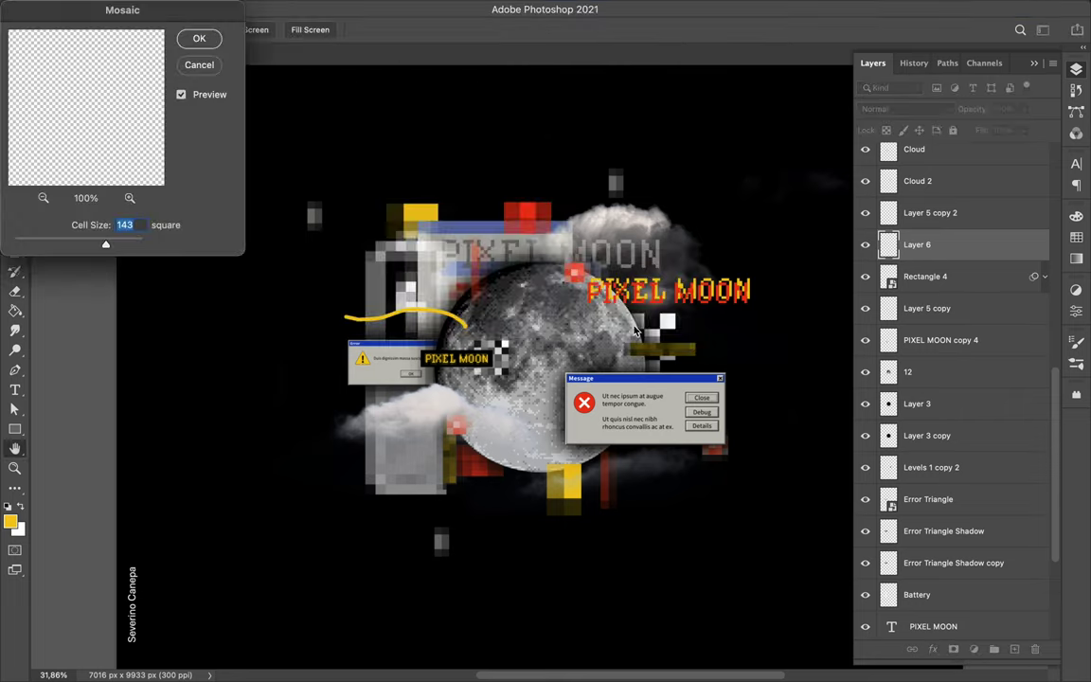
key("Return")
key("v")
left_click_drag(481, 325, 460, 325)
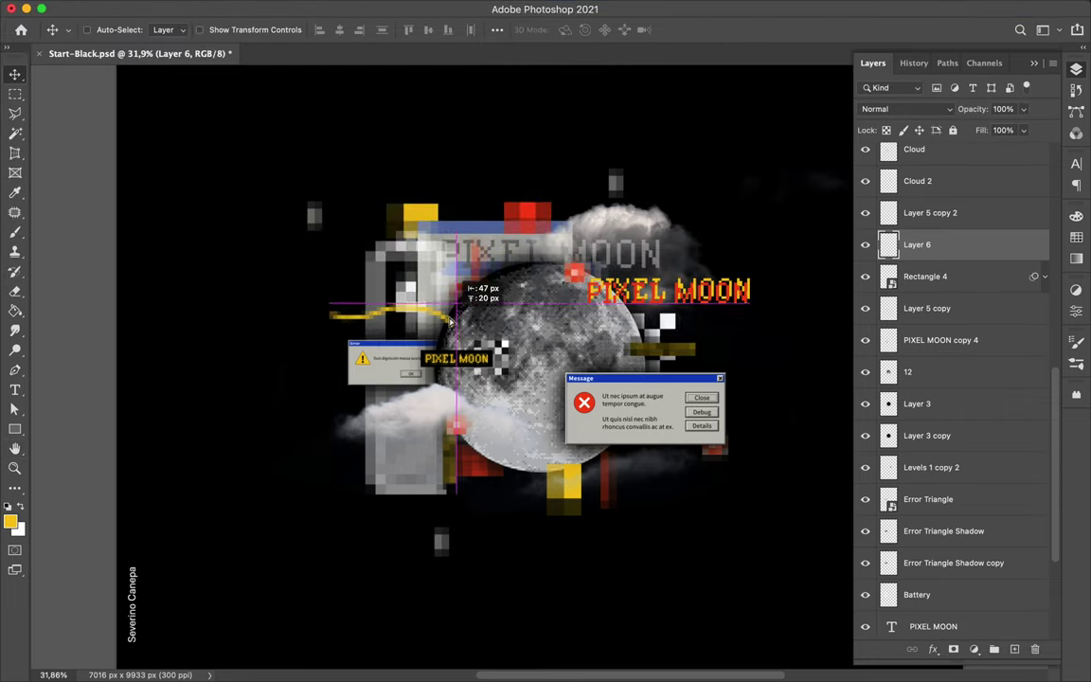
Step: Paint a red stroke down past the moon and pixelate it with Mosaic
key("b")
right_click(611, 209)
left_click(1076, 237)
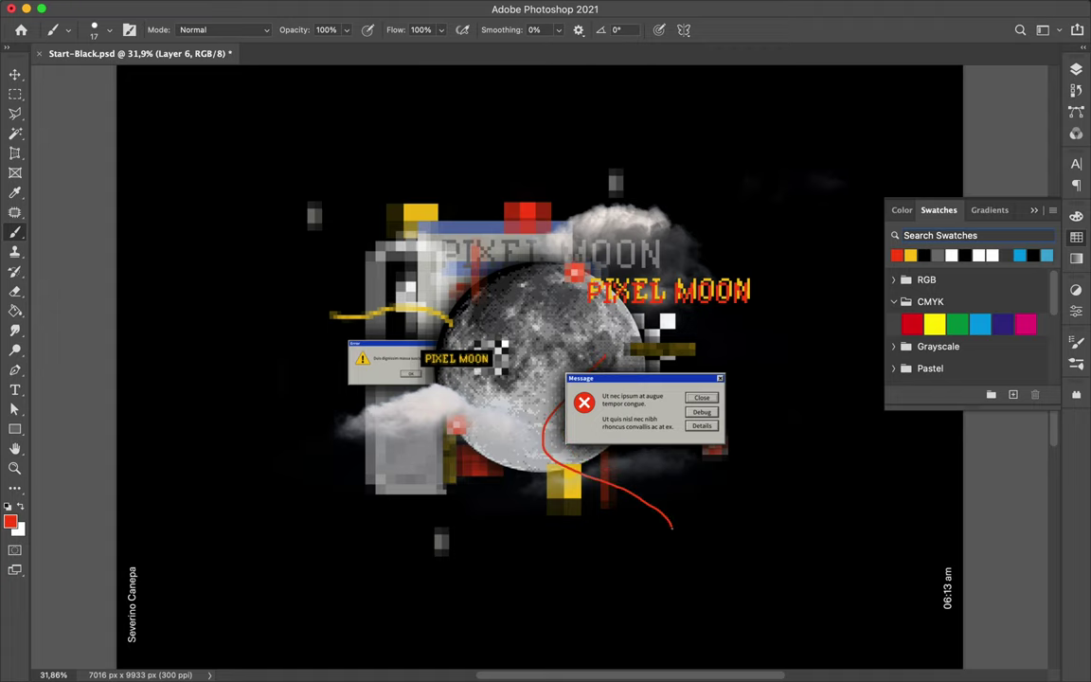
left_click(354, 9)
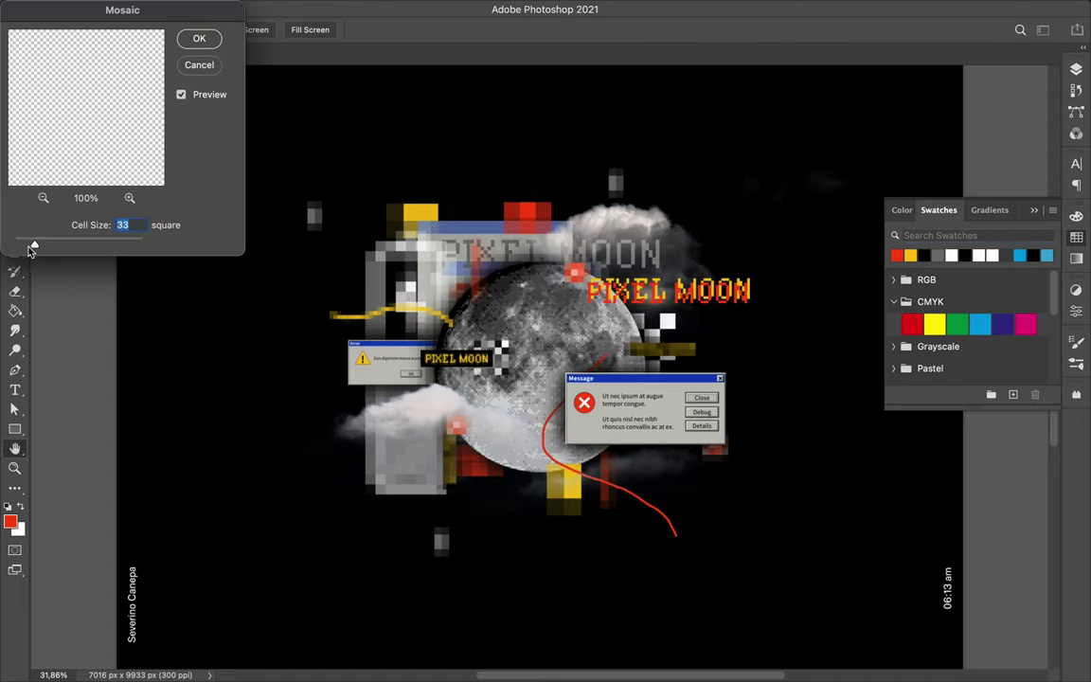
left_click(199, 39)
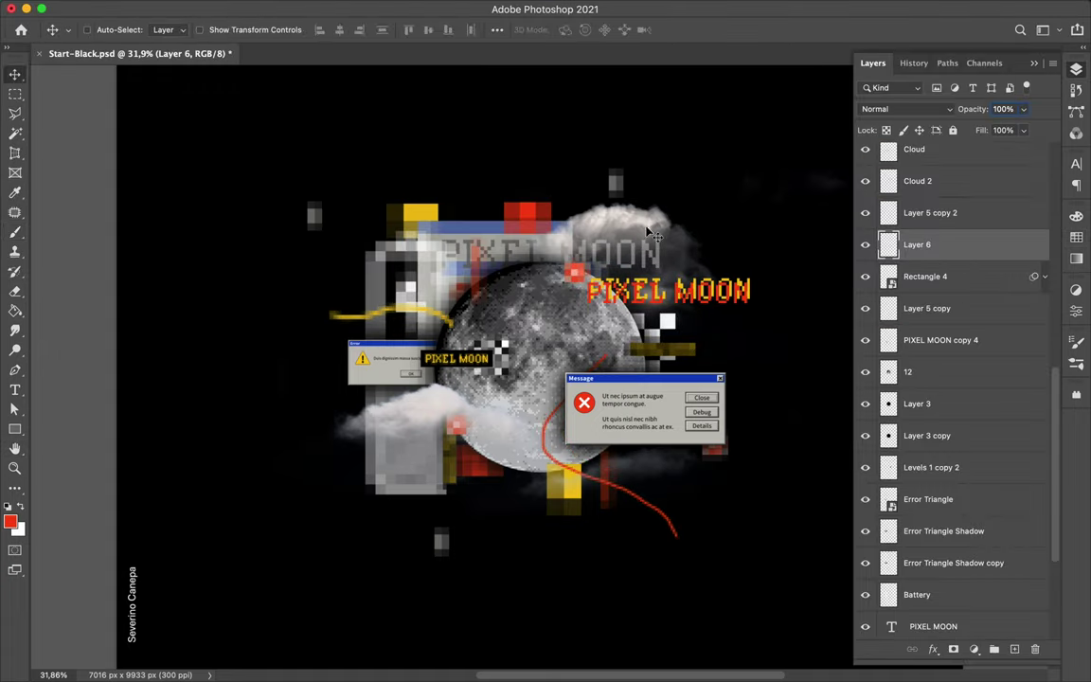
left_click(432, 364)
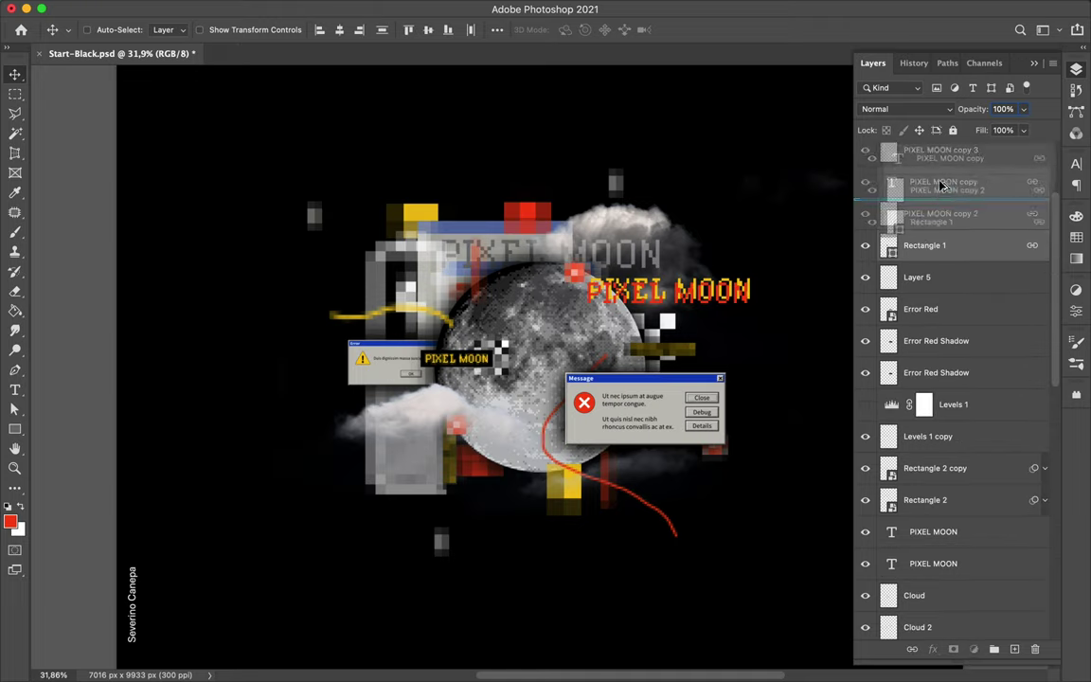
Step: Duplicate the red PIXEL MOON label with its backing rectangle and pixelate the copy with Mosaic
right_click(947, 277)
left_click(973, 284)
left_click(947, 245)
left_click(942, 181)
key("F7")
key("F7")
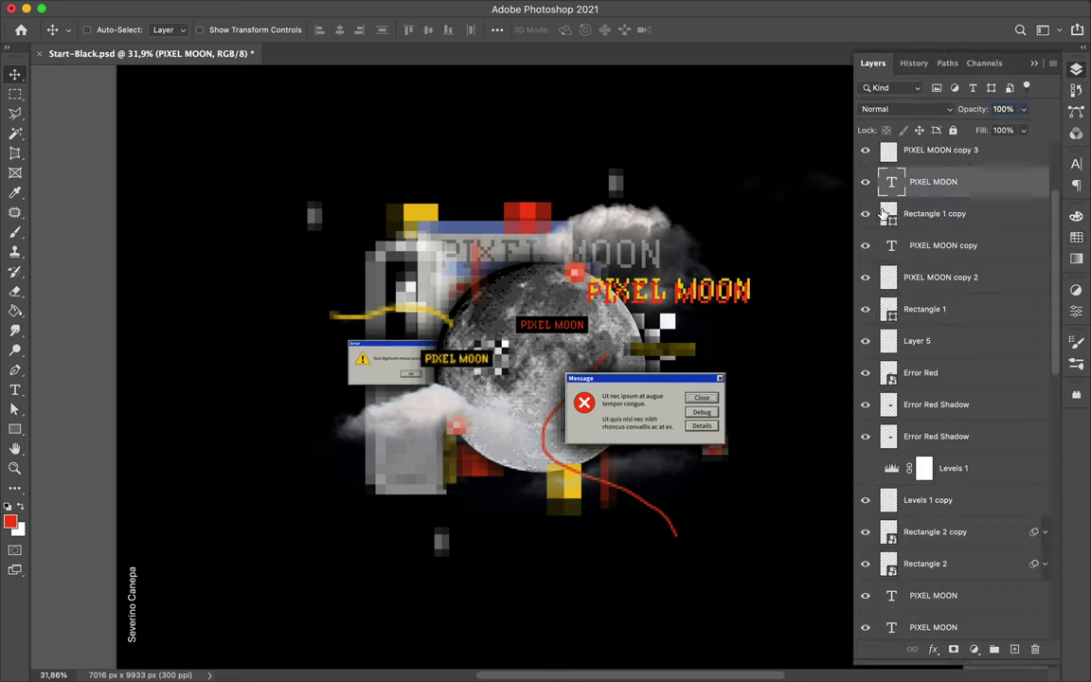
left_click(354, 8)
left_click(366, 29)
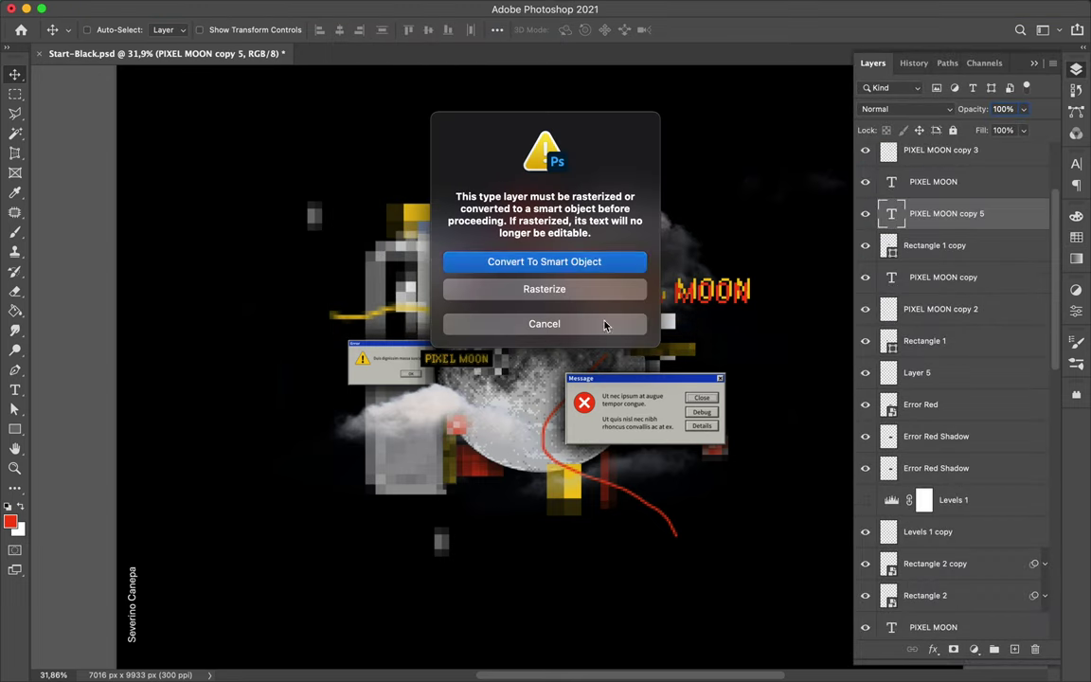
key("Return")
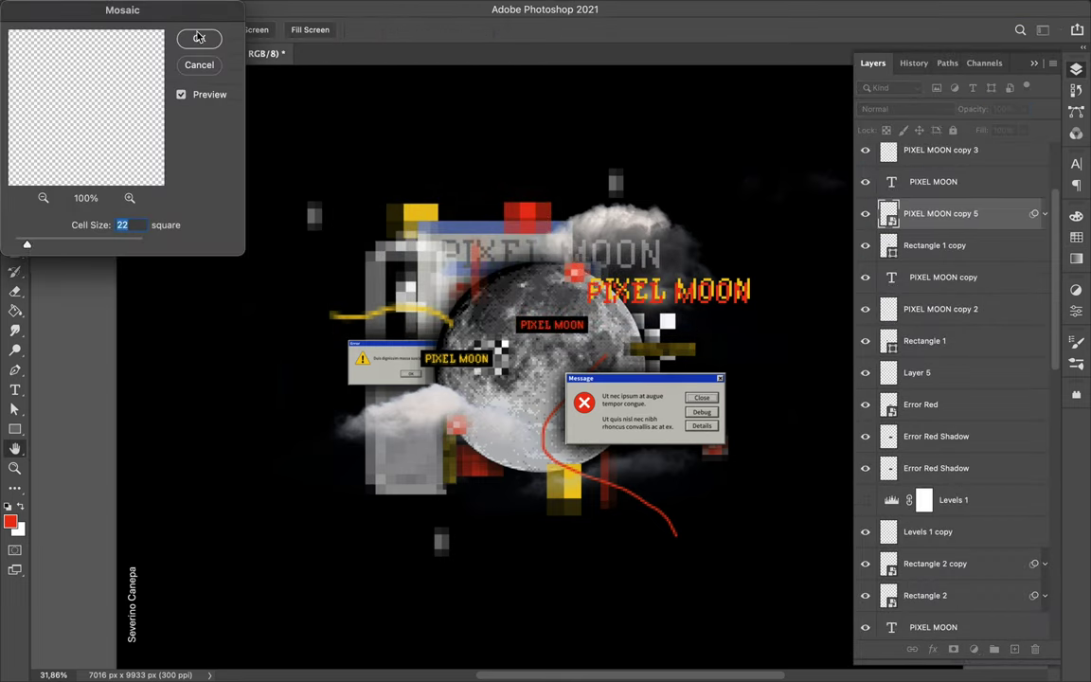
left_click(195, 64)
Step: Link the label layers, move them onto the moon's right, and lower PIXEL MOON copy 7
right_click(954, 206)
left_click(776, 644)
mouse_move(583, 333)
left_mouse_down()
mouse_move(633, 325)
mouse_move(620, 378)
left_mouse_up()
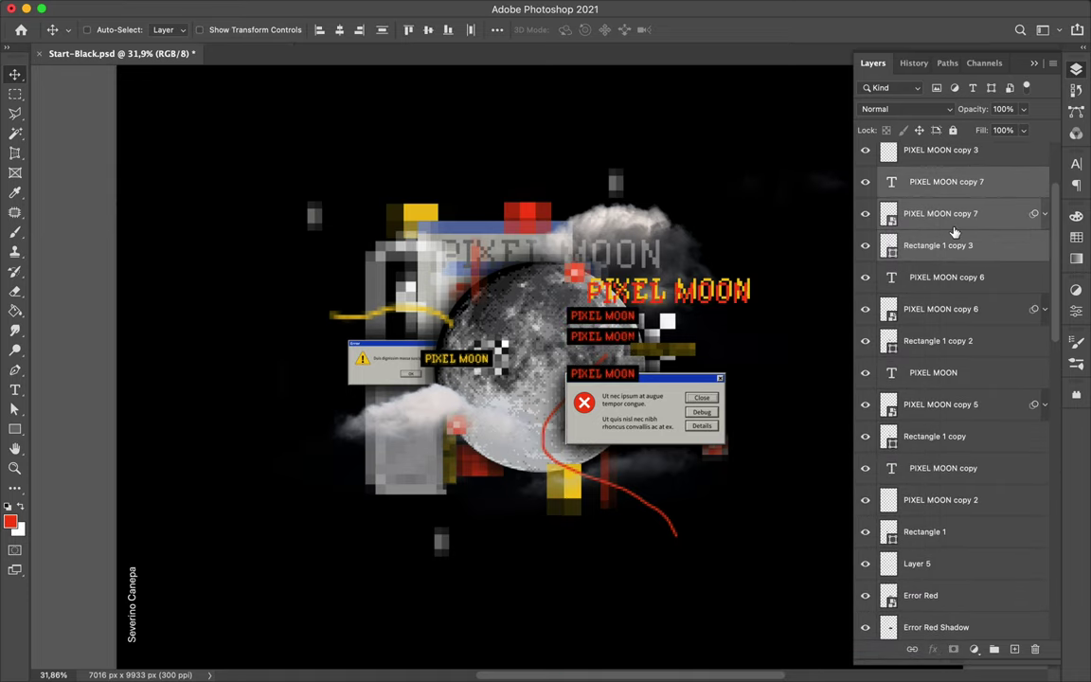
left_click_drag(937, 181, 947, 614)
Step: Unlink PIXEL MOON copy 2 and copy 8, then try moving the yellow label and undo
left_click(947, 248)
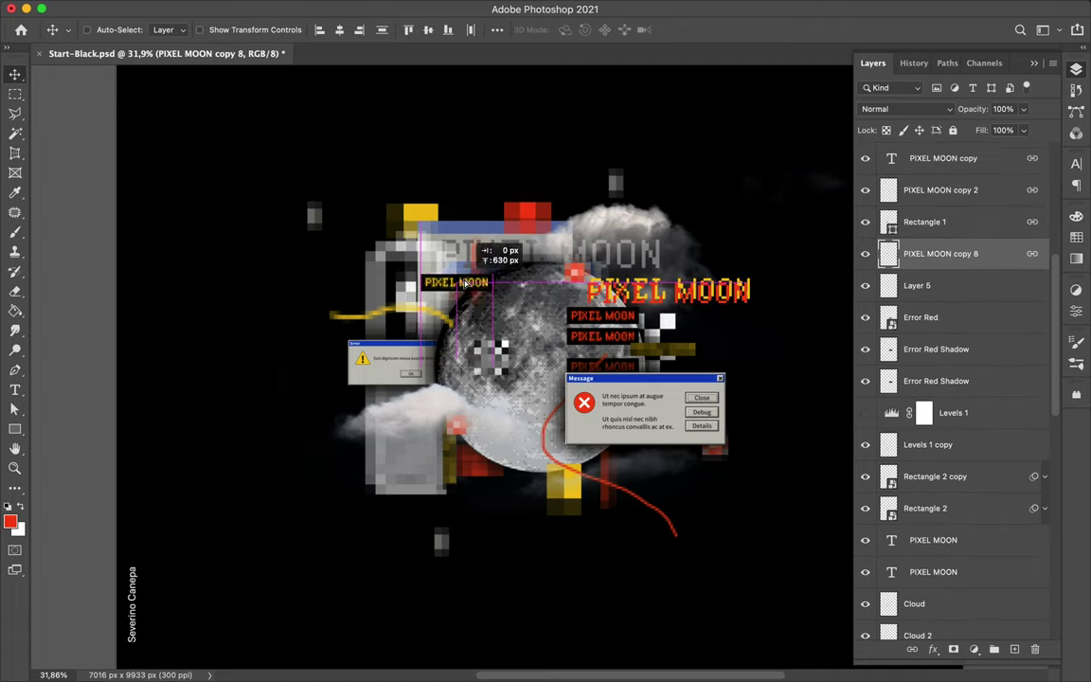
left_click(942, 182, "super")
right_click(947, 256)
left_click(807, 563)
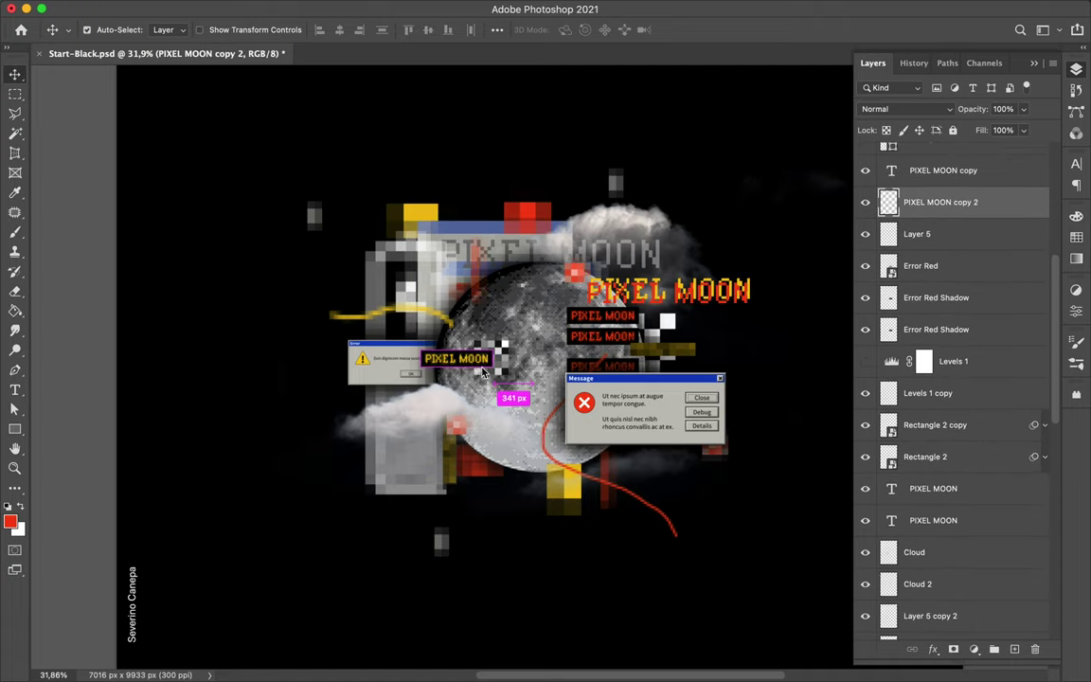
left_click(605, 379, "shift")
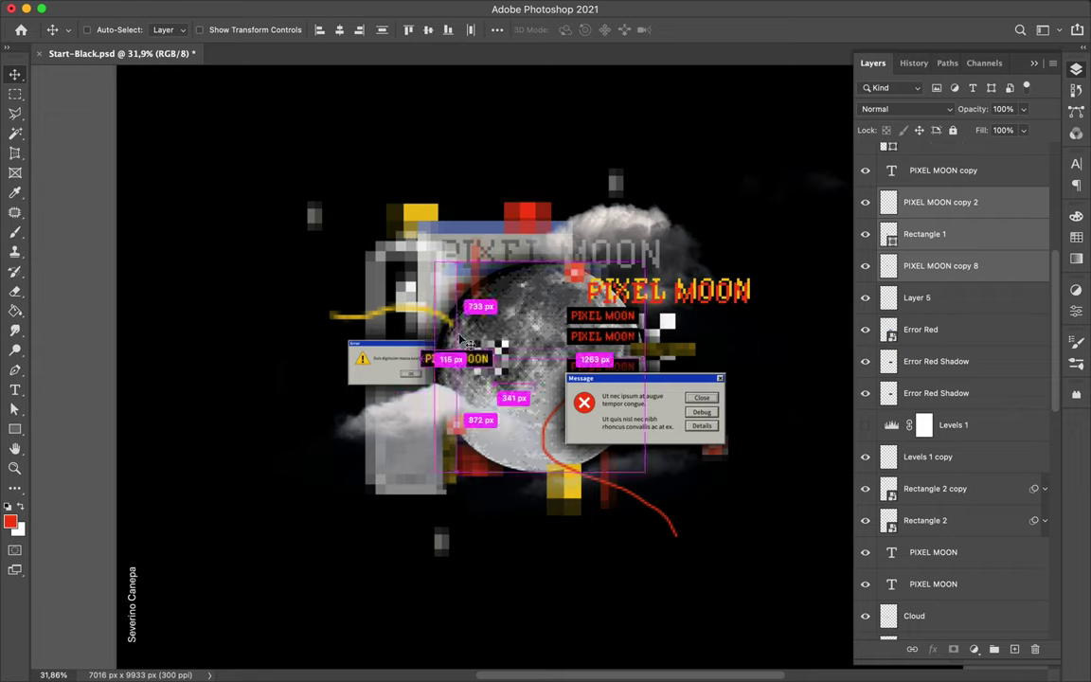
left_click_drag(483, 362, 523, 338)
key("super+z")
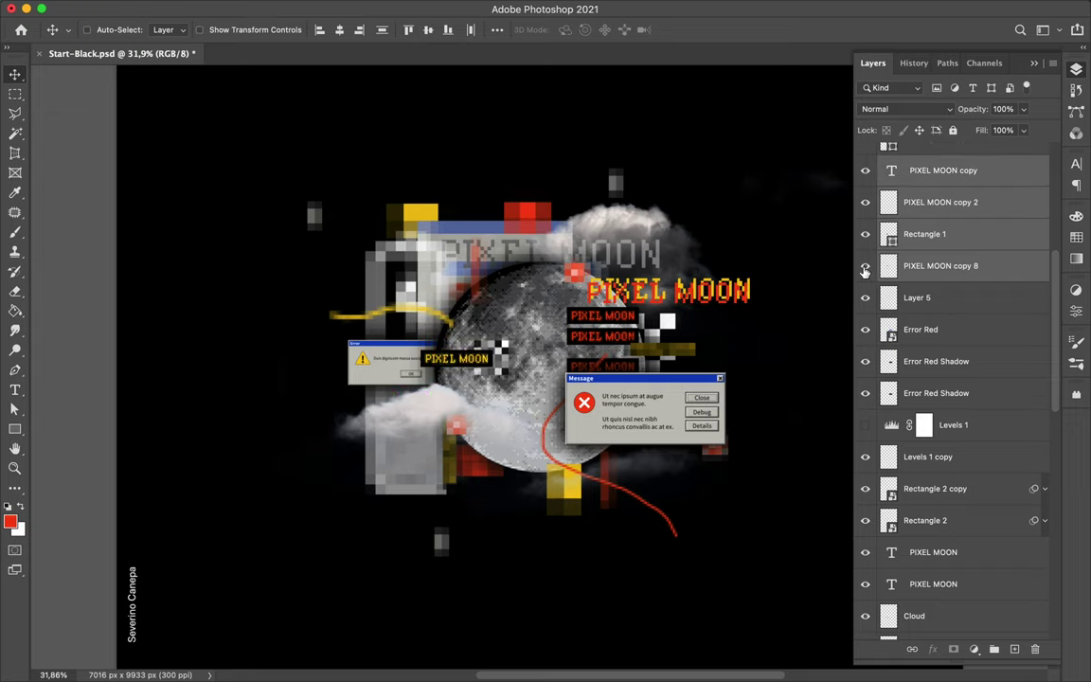
Step: Duplicate the yellow label below the original, a red label above the moon, and the red line shape
left_click_drag(459, 360, 459, 397)
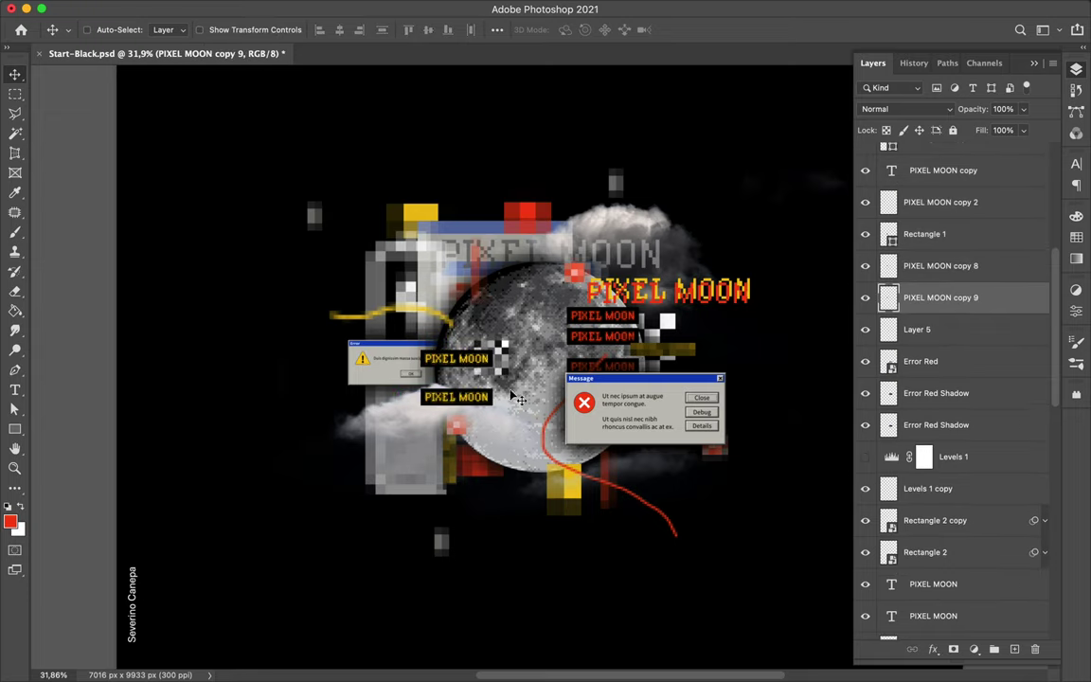
left_click_drag(916, 536, 910, 573)
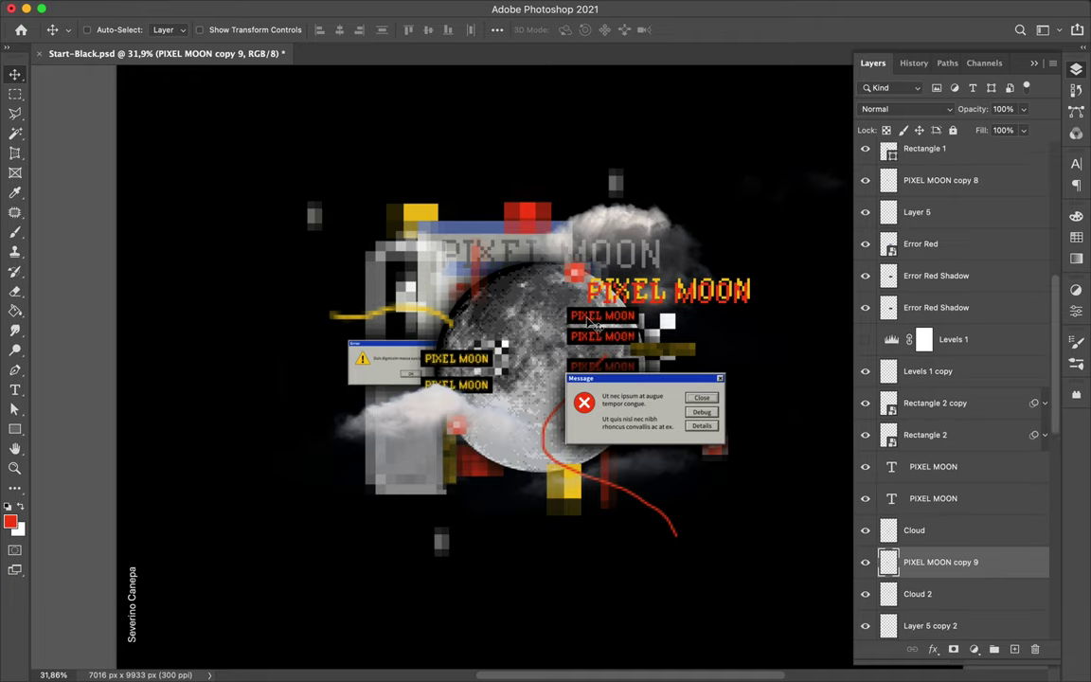
left_click_drag(597, 318, 597, 212)
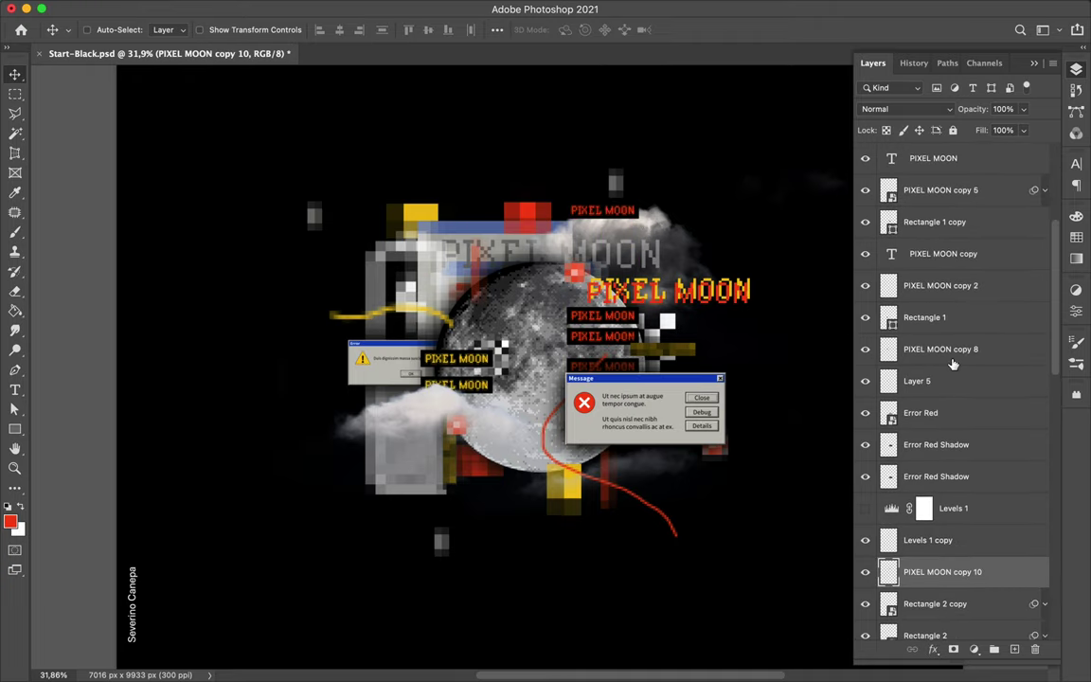
scroll(953, 363, "down", 5)
left_click_drag(942, 419, 925, 555)
scroll(580, 174, "down", 1)
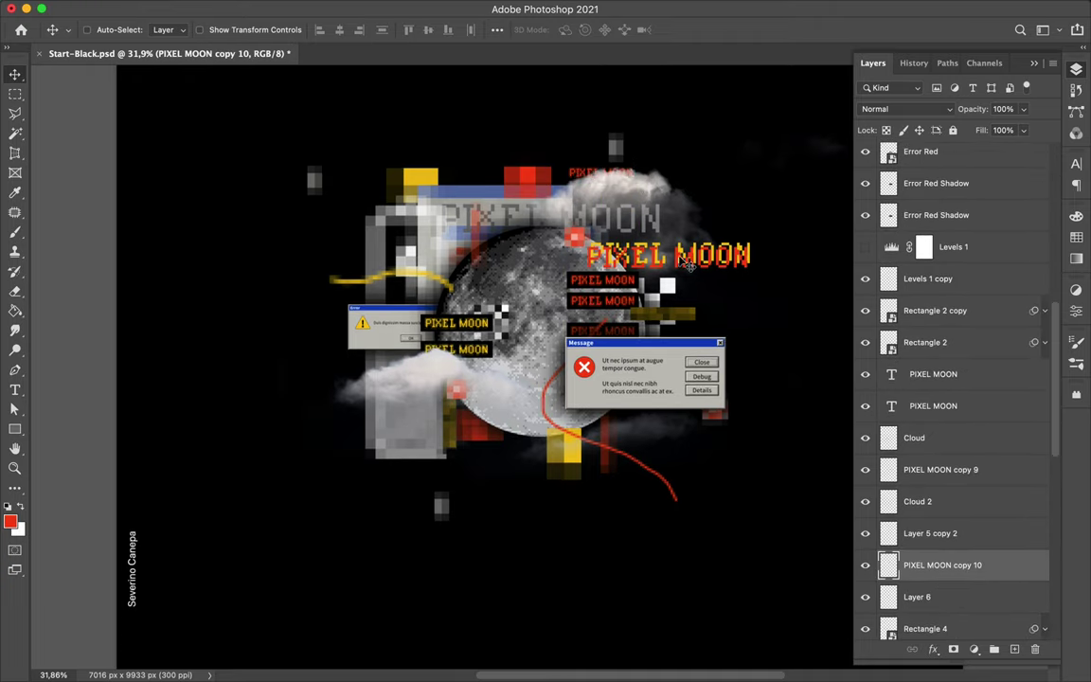
left_click_drag(516, 317, 584, 427)
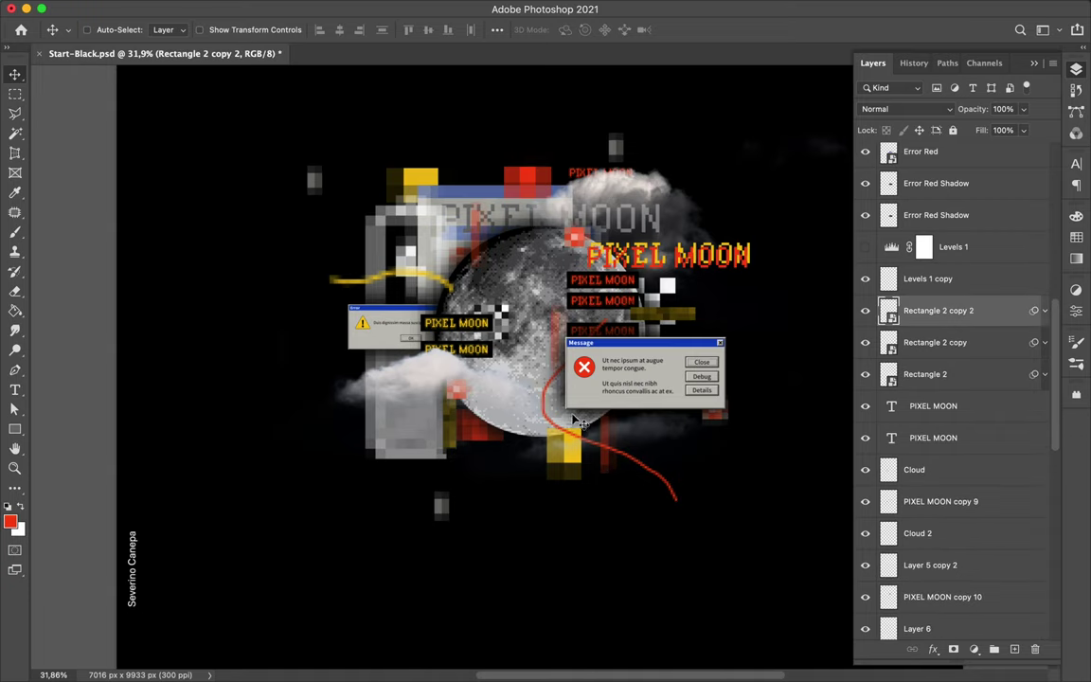
mouse_move(584, 678)
left_click(584, 657)
Step: Paste the checker column from Illustrator into the poster and shift it slightly right
left_click_drag(621, 591, 363, 522)
key("super+c")
key("super+Tab")
key("super+v")
key("Return")
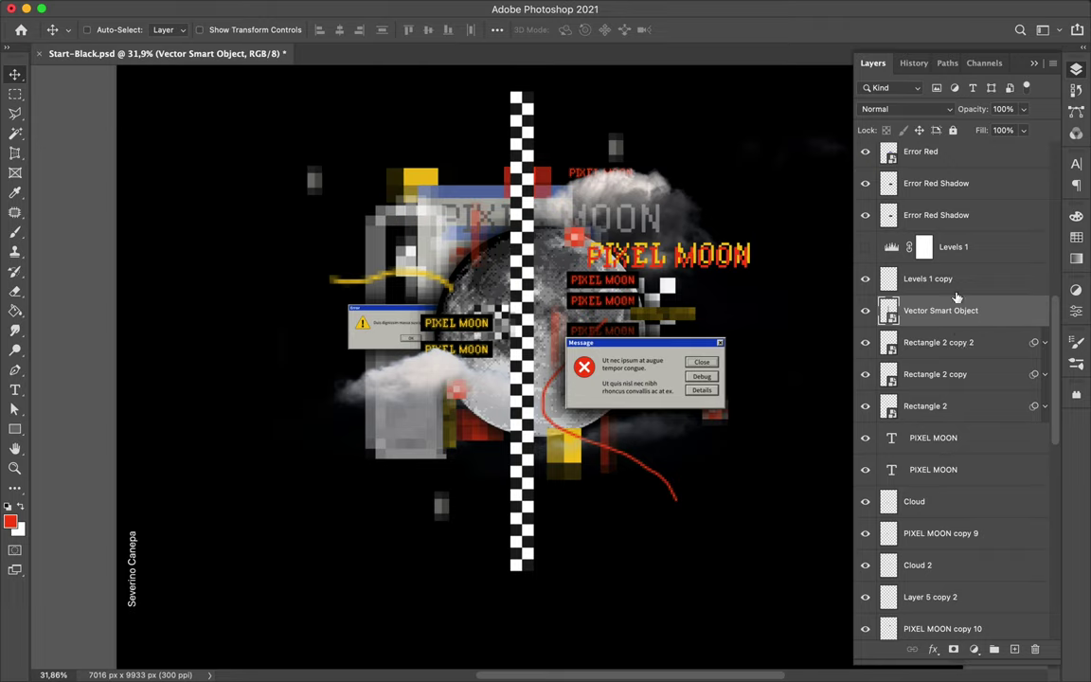
left_click_drag(533, 300, 544, 308)
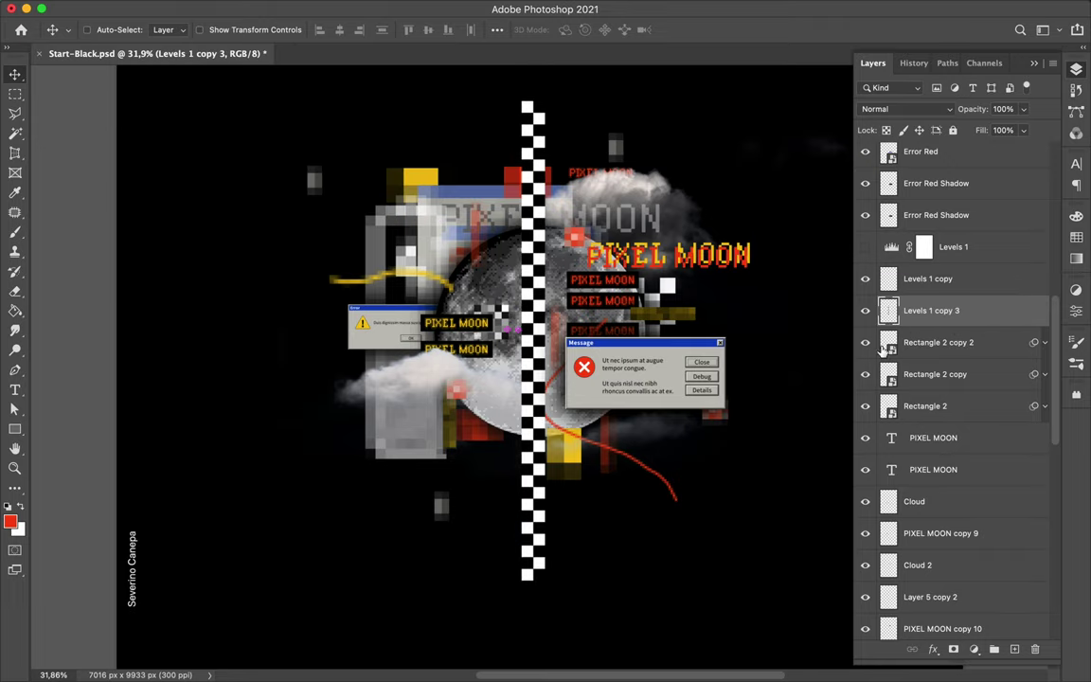
Step: Duplicate Levels 1 copy 3 below Rectangle 4 with Mosaic, and add a red PIXEL MOON copy left of the moon
left_click_drag(885, 352, 961, 530)
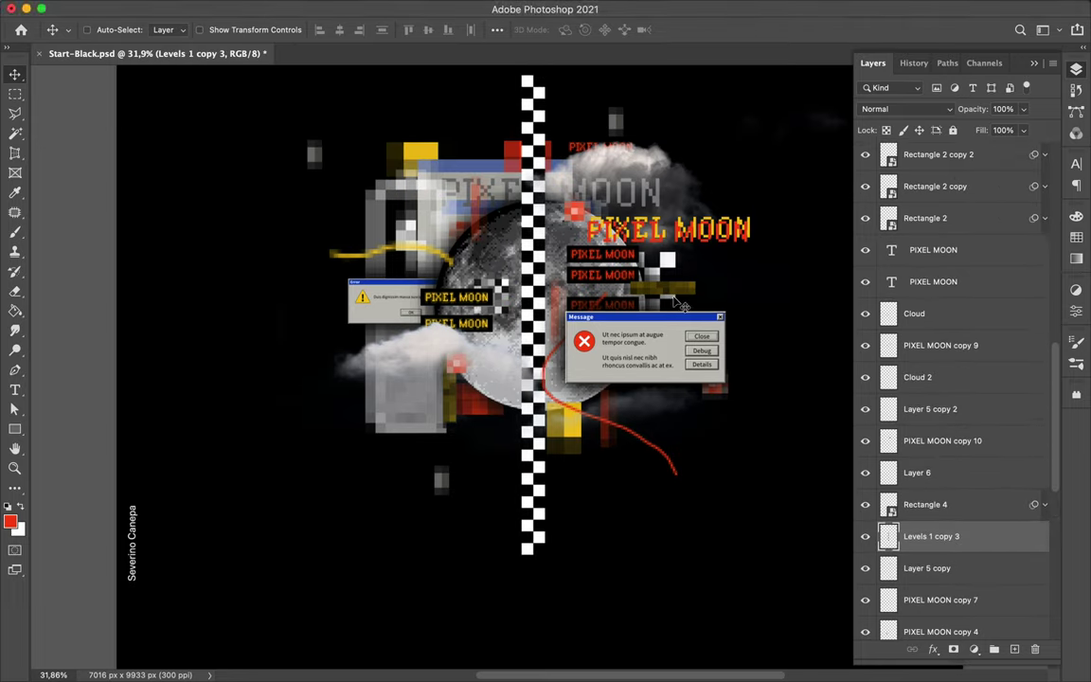
key("super+j")
left_click(524, 7)
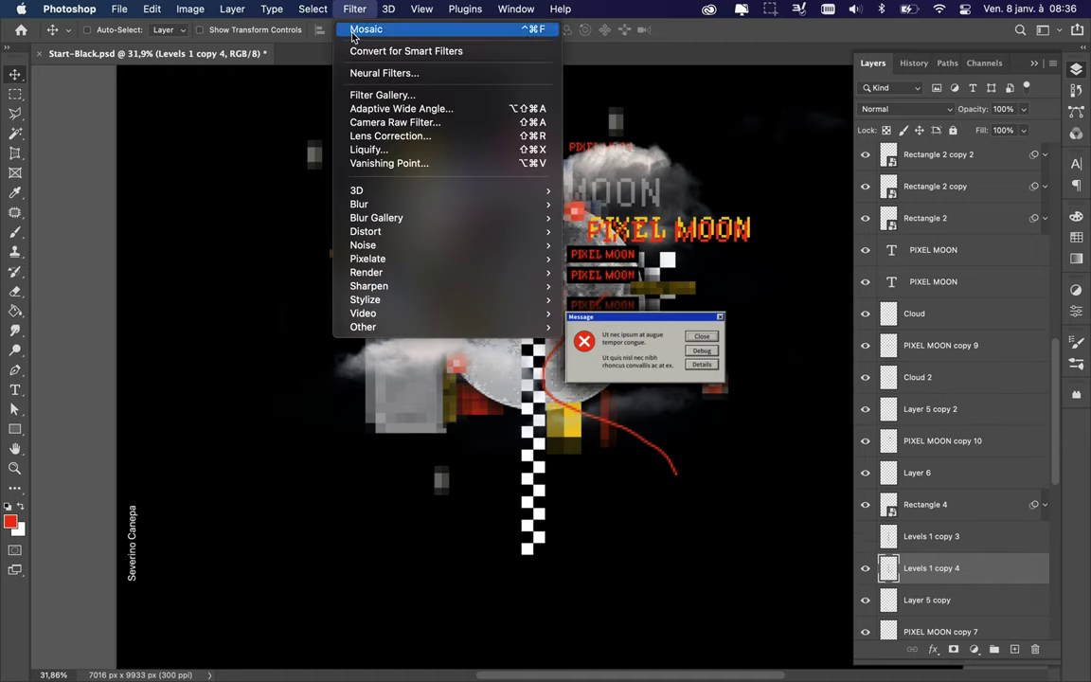
left_click(623, 325)
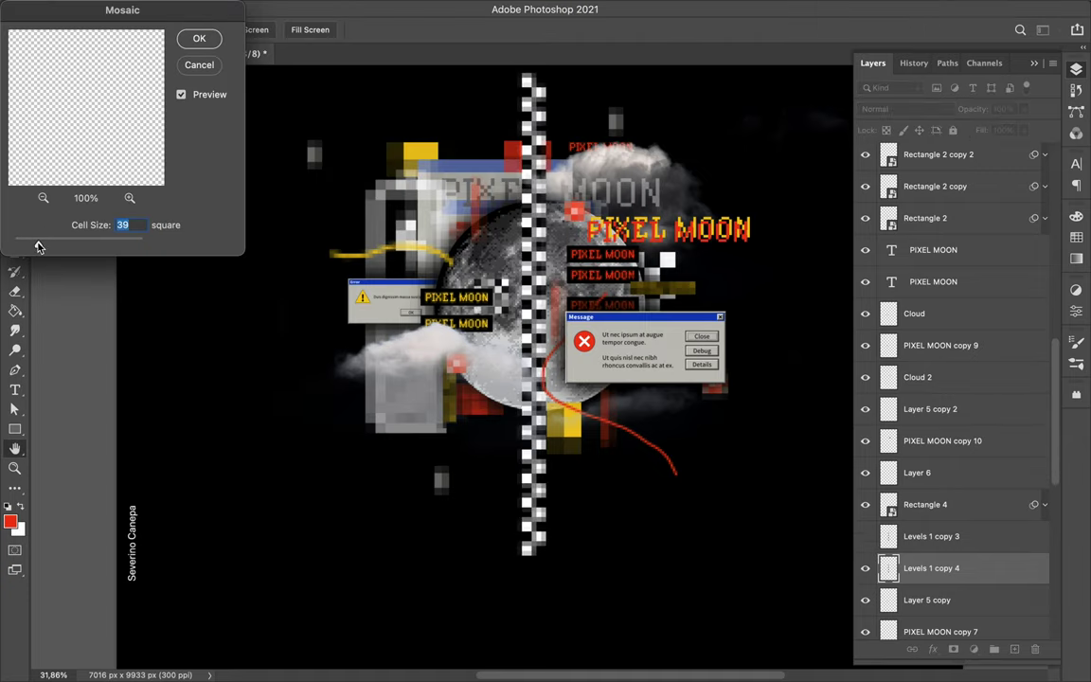
key("Return")
left_click_drag(928, 568, 951, 592)
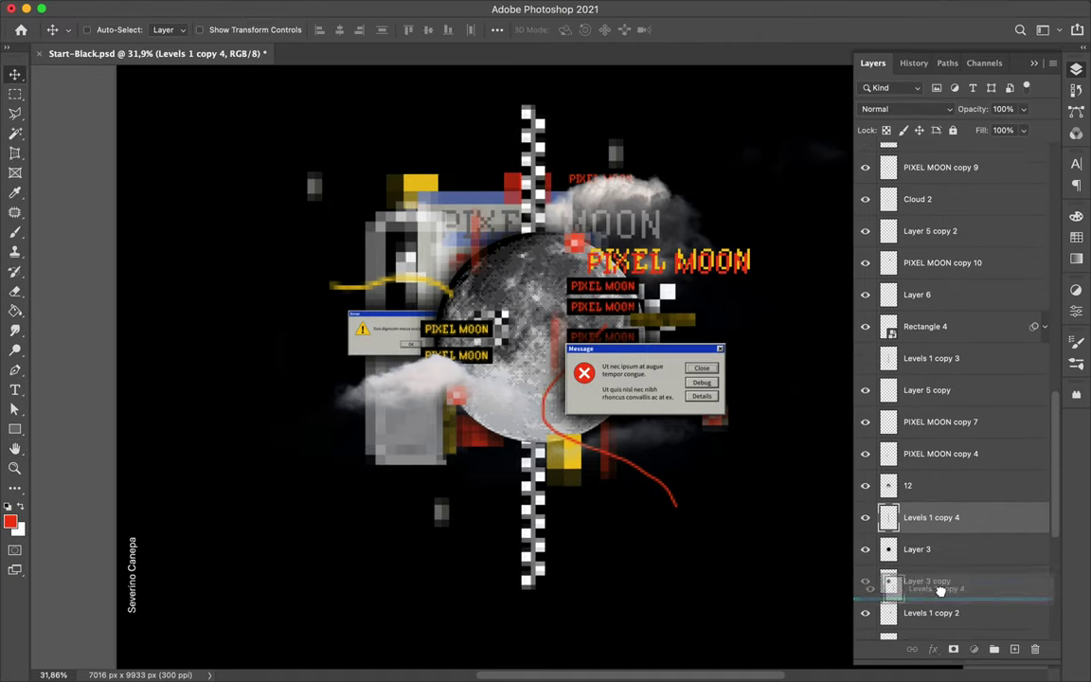
left_click_drag(952, 592, 909, 575)
left_click_drag(545, 486, 547, 472)
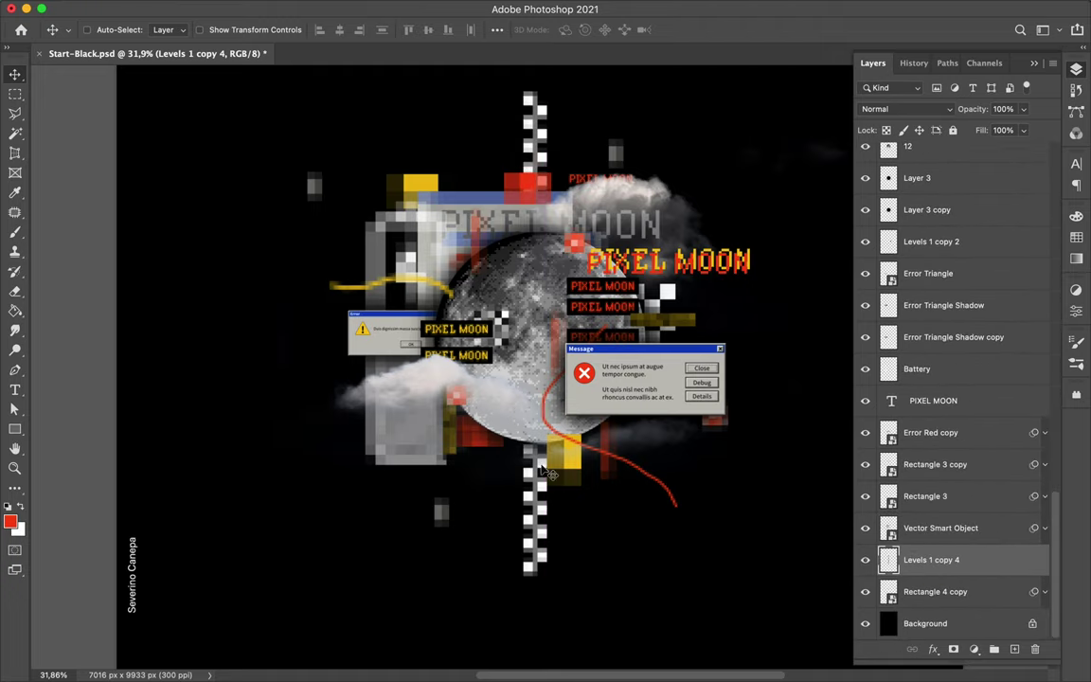
left_click_drag(417, 552, 509, 281)
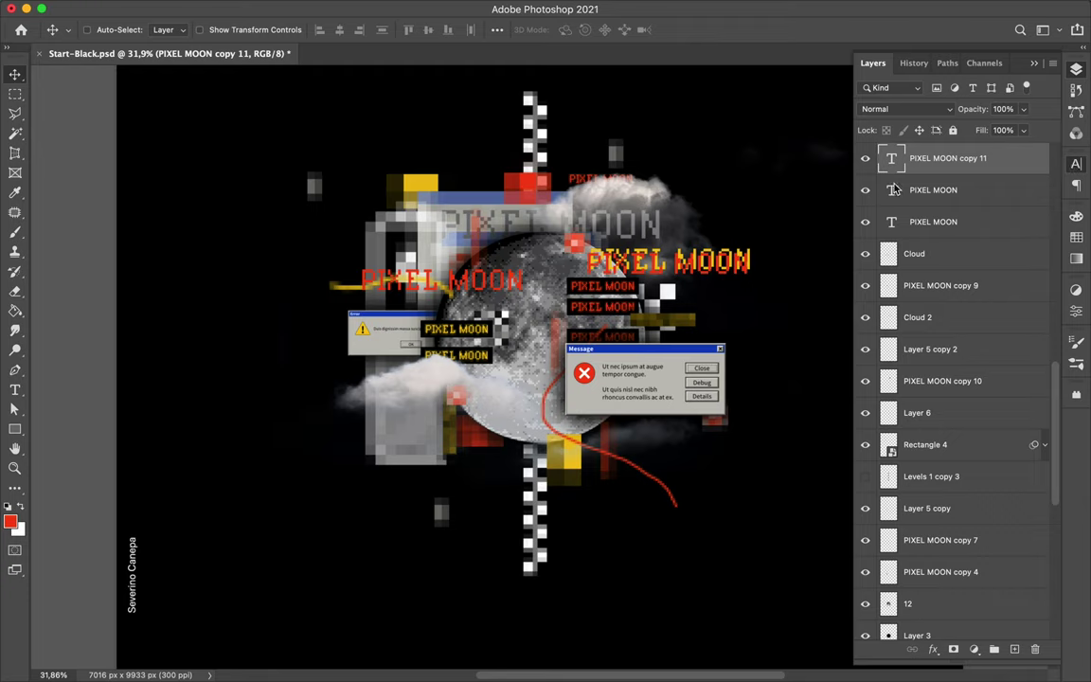
Step: Set the PIXEL MOON text to white Unibody 8 Pro Black and move it right over the moon
left_click(1076, 162)
left_click(982, 185)
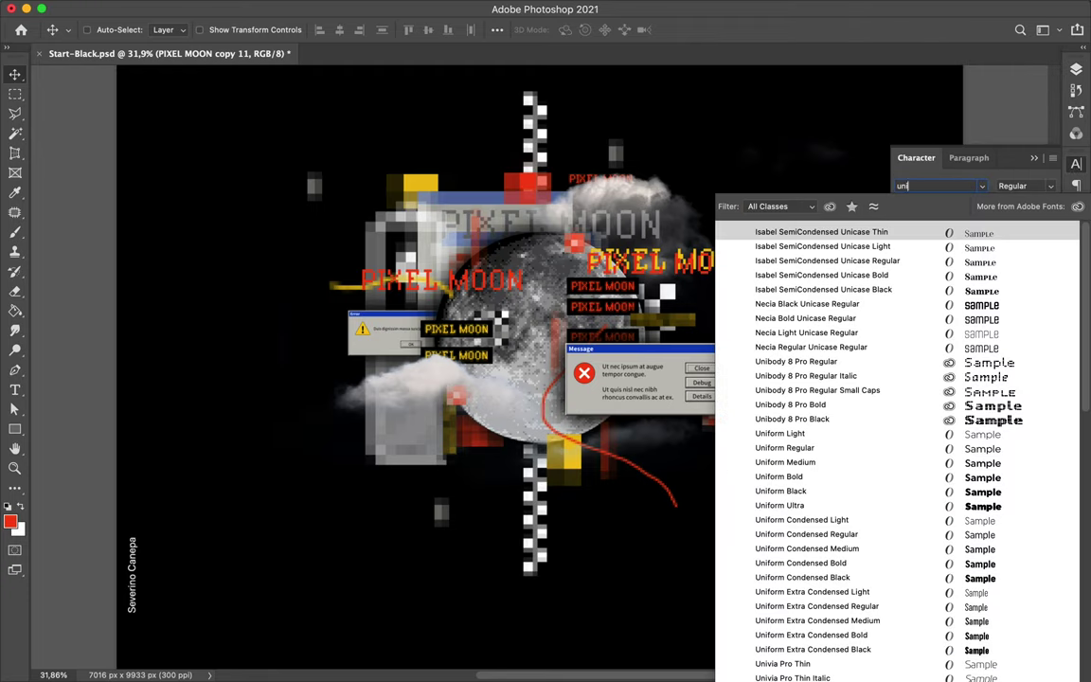
left_click(839, 418)
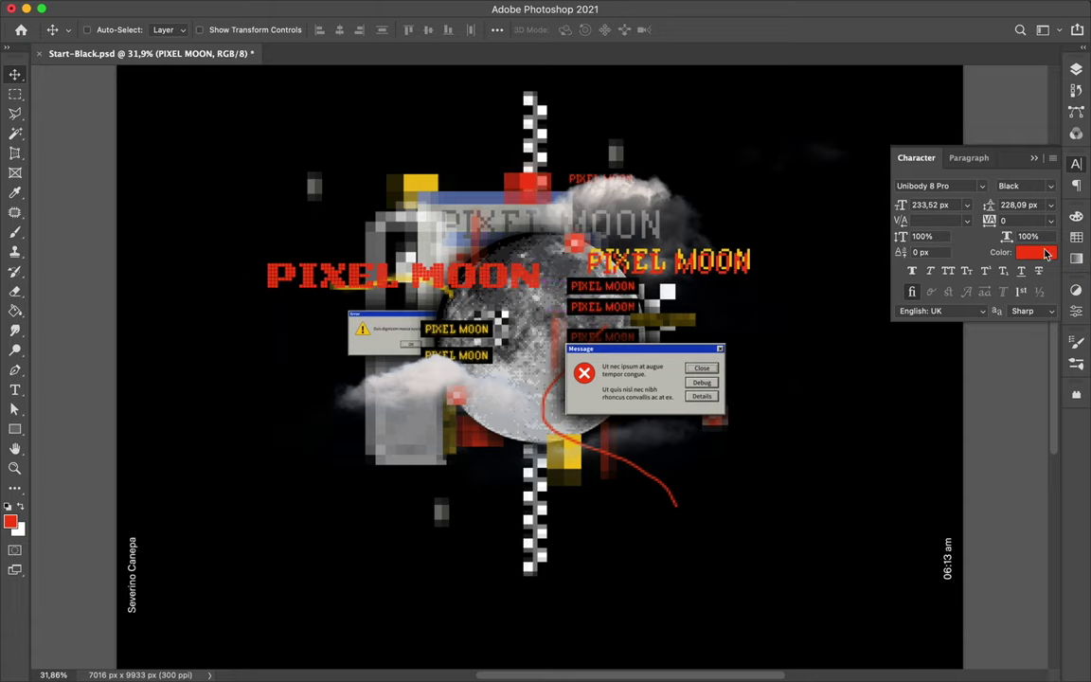
key("super+BackSpace")
mouse_move(460, 282)
left_mouse_down()
mouse_move(502, 294)
mouse_move(477, 266)
left_mouse_up()
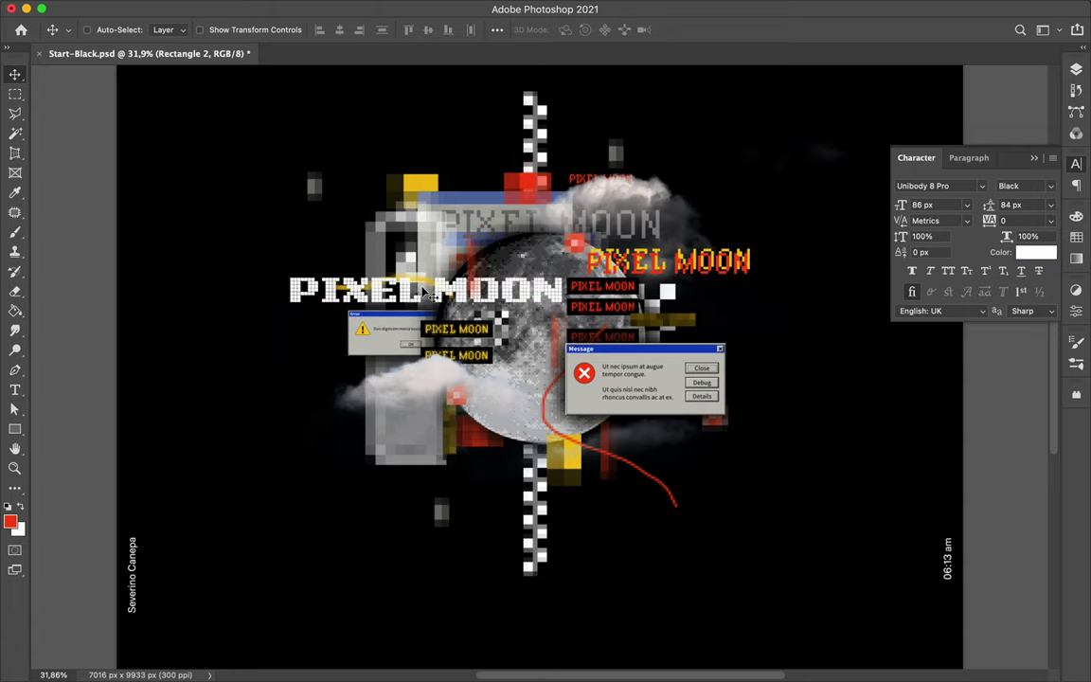
left_click(449, 515, "super")
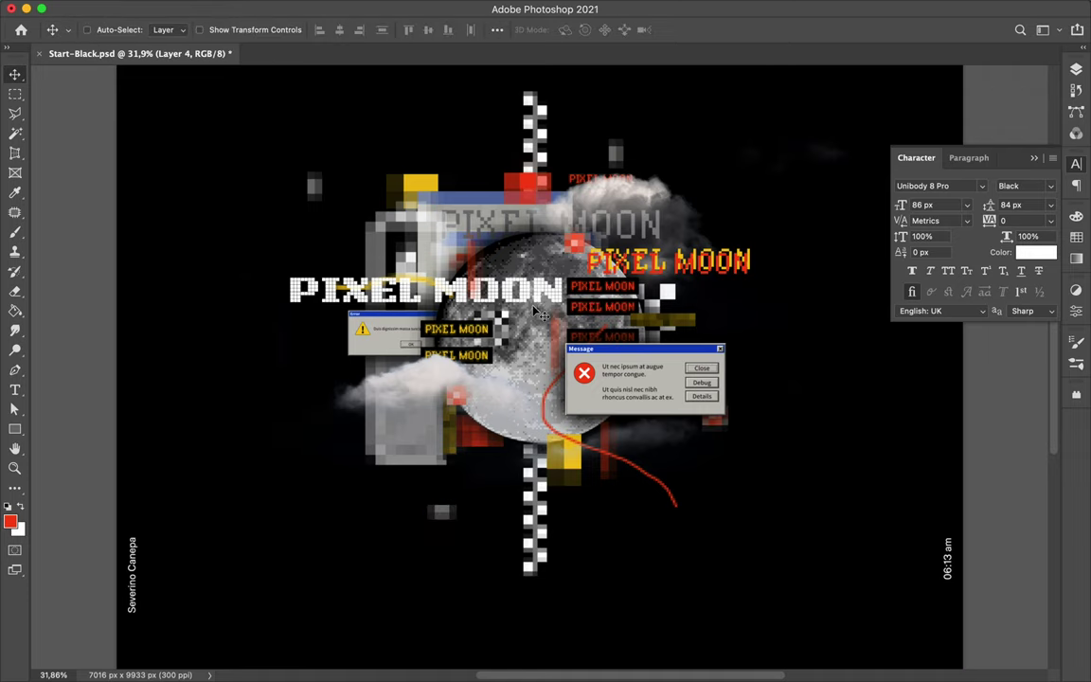
Step: Draw a small red rectangle and give it a Mezzotint texture as a Smart Object
key("u")
left_click_drag(480, 465, 485, 479)
left_click(355, 9)
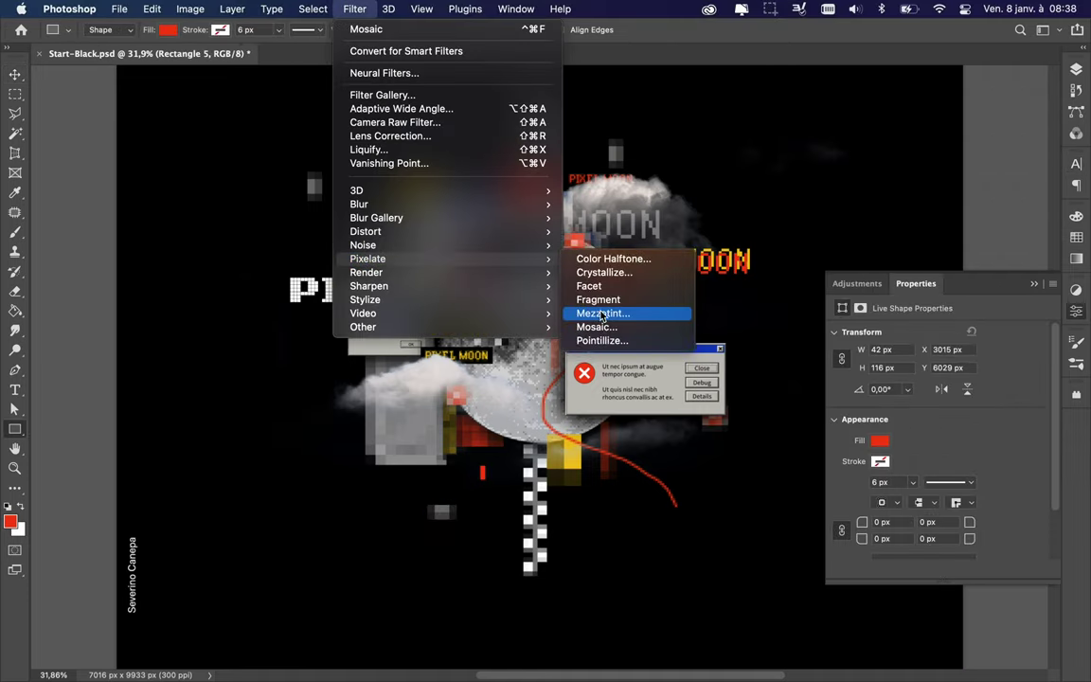
left_click(602, 313)
left_click(533, 262)
left_click(200, 37)
Step: Scatter copies of the red block and small yellow blocks around the collage
key("v")
mouse_move(482, 472)
left_mouse_down()
mouse_move(451, 151)
mouse_move(585, 559)
mouse_move(587, 606)
left_mouse_up()
key("u")
left_click_drag(499, 381, 504, 396)
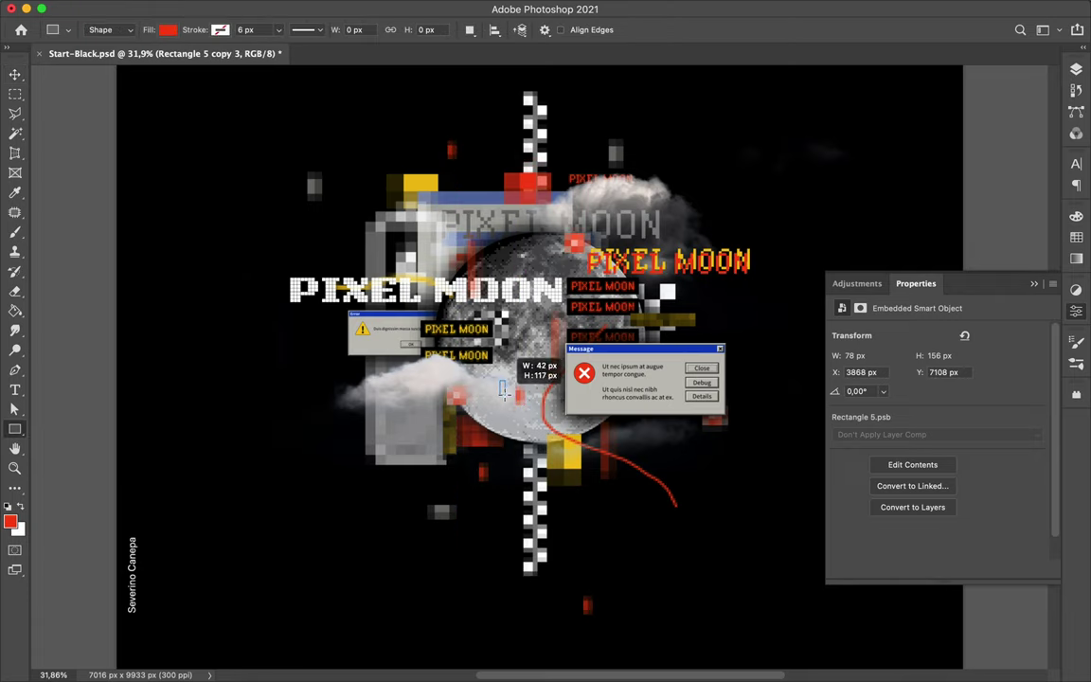
left_click(1076, 235)
left_click(896, 255)
key("v")
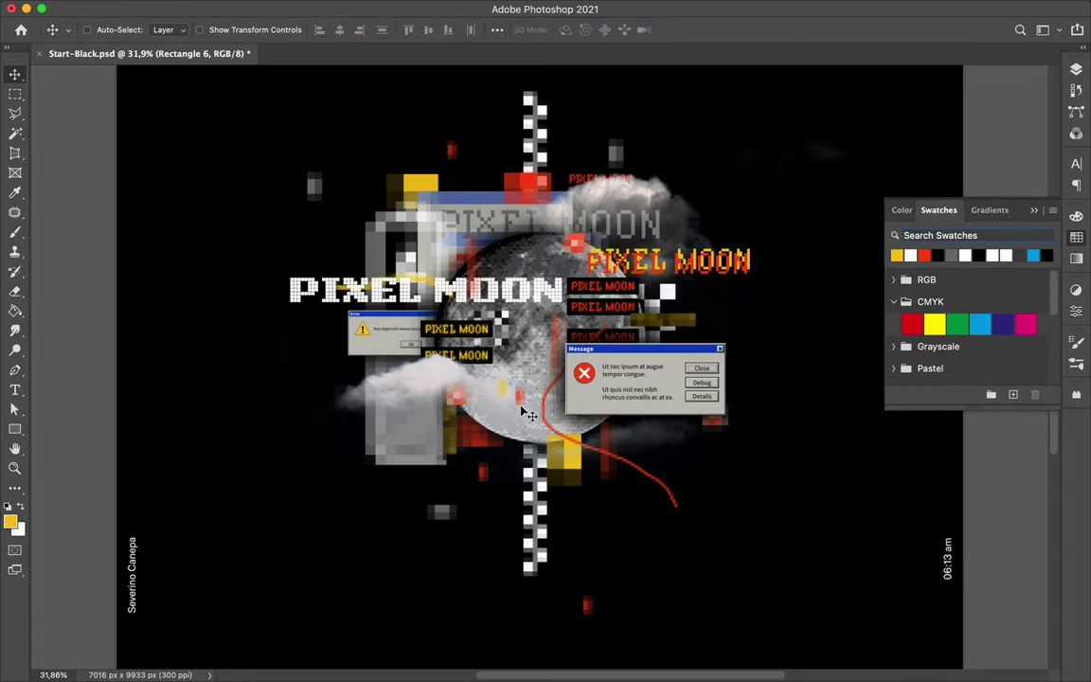
mouse_move(519, 370)
left_mouse_down()
mouse_move(467, 485)
mouse_move(608, 540)
mouse_move(482, 113)
mouse_move(666, 235)
left_mouse_up()
Step: Rotate two of the small blocks and fit the whole poster in view
key("ctrl+t")
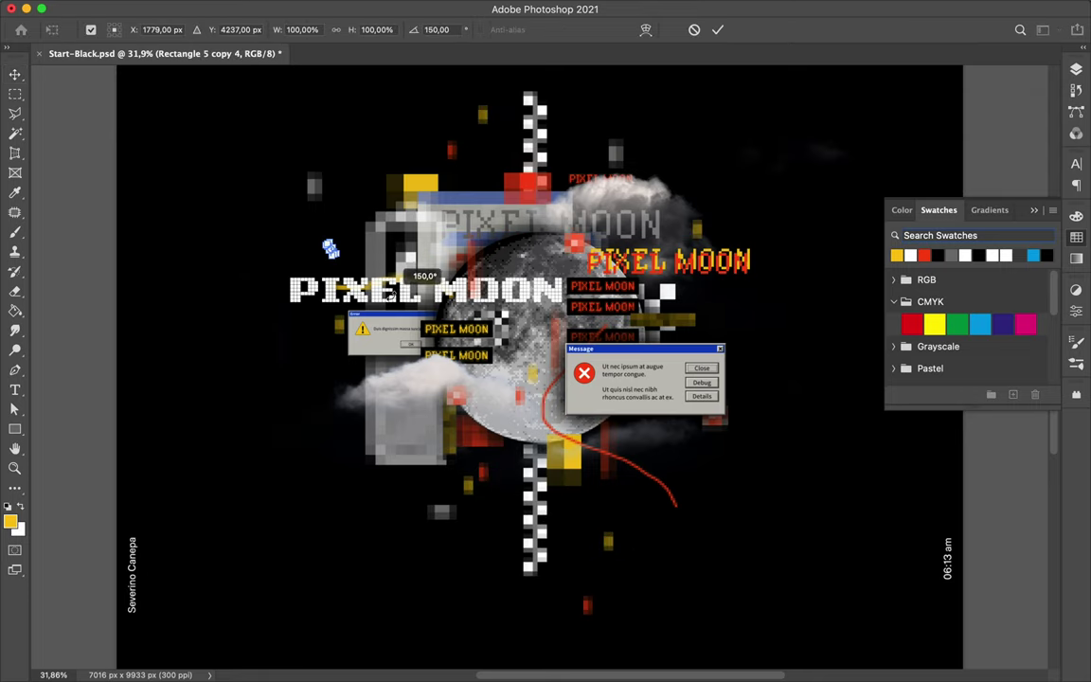
key("Return")
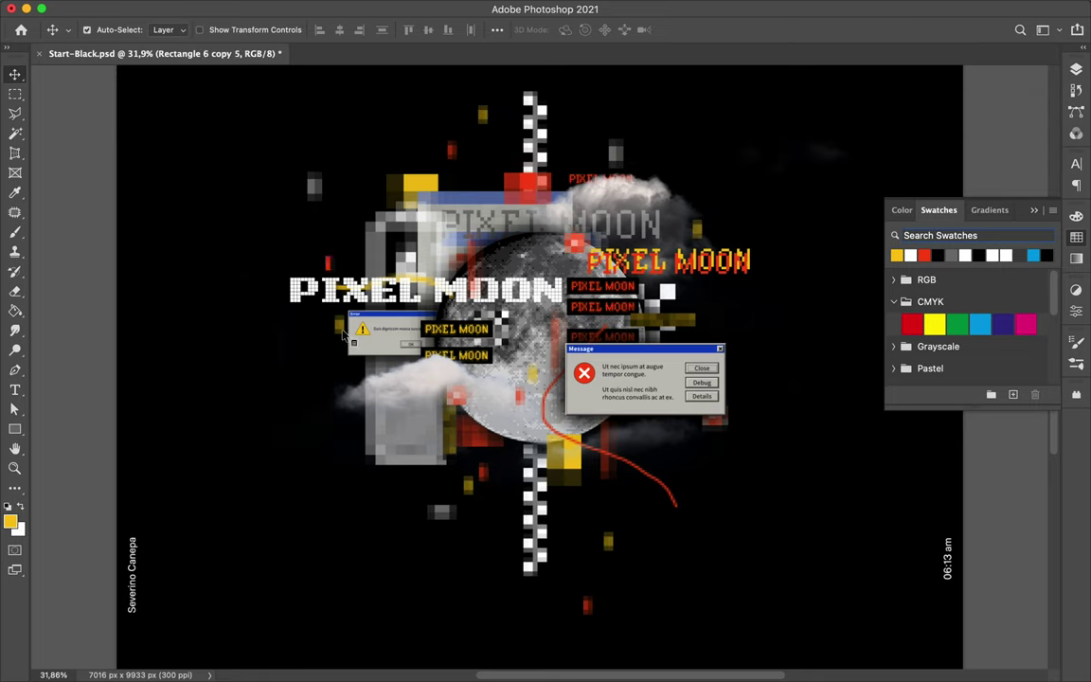
left_click(344, 334)
key("ctrl+t")
key("Return")
key("ctrl+0")
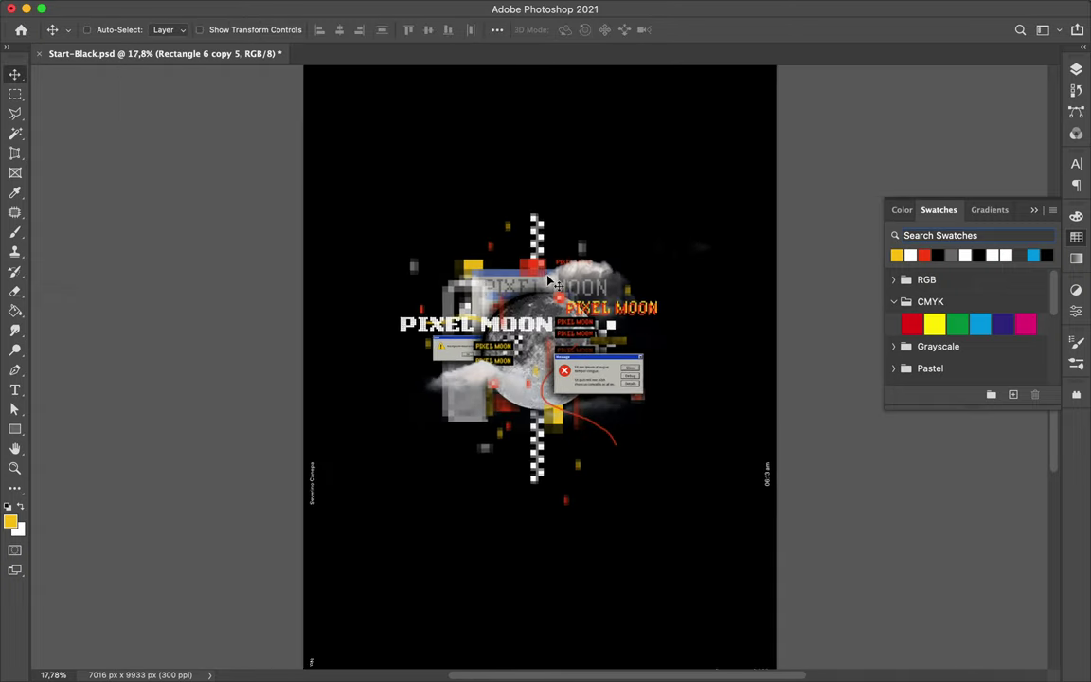
Step: Merge the moon layers and send the merged moon just above the background
key("ctrl+plus")
left_click(1076, 69)
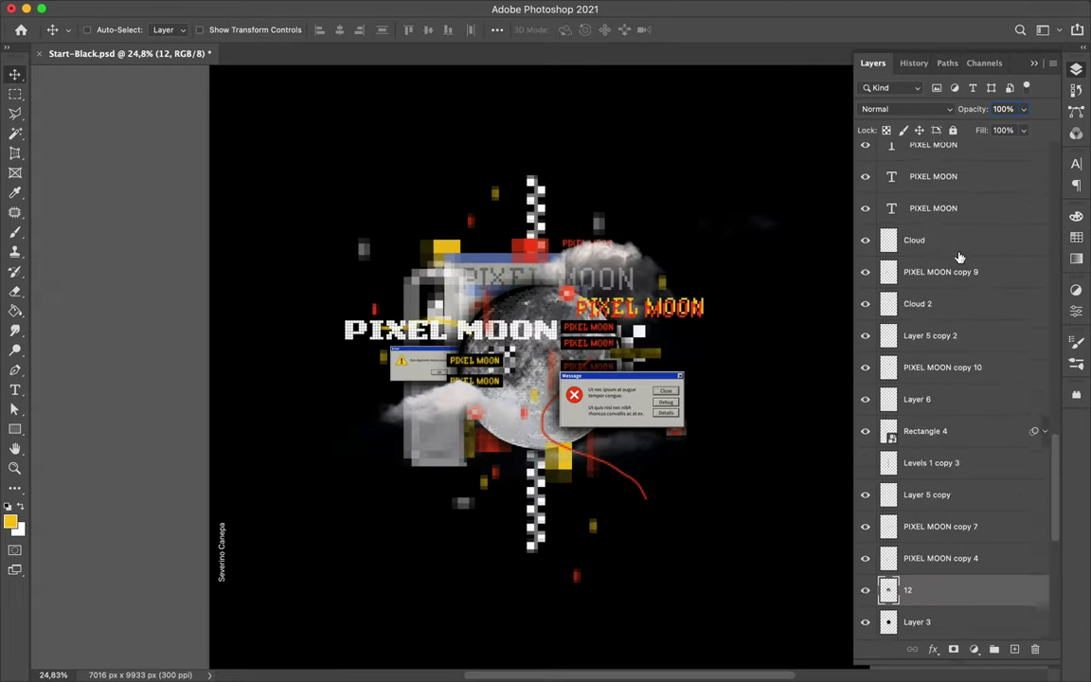
scroll(947, 379, "down", 5)
left_click(945, 439)
left_click(945, 502, "shift")
key("ctrl+e")
key("ctrl+bracketleft")
key("ctrl+bracketleft")
key("ctrl+bracketleft")
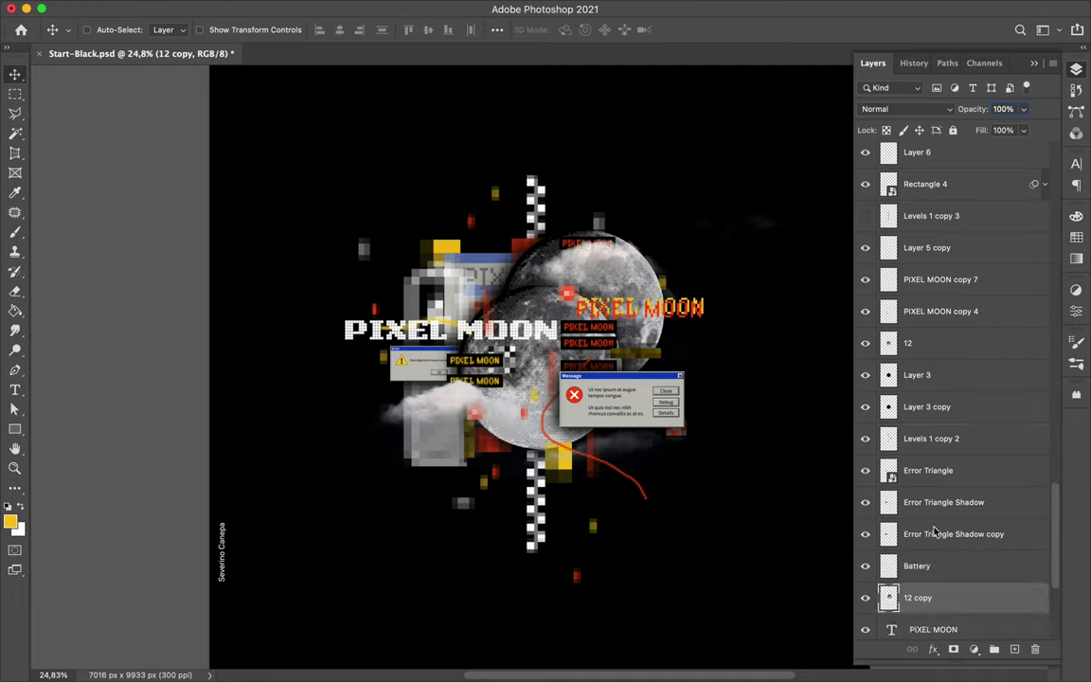
key("ctrl+bracketleft")
key("ctrl+bracketleft")
key("ctrl+bracketleft")
Step: Place a moon copy lower left and shrink it to about 39%
left_click_drag(675, 334, 541, 412)
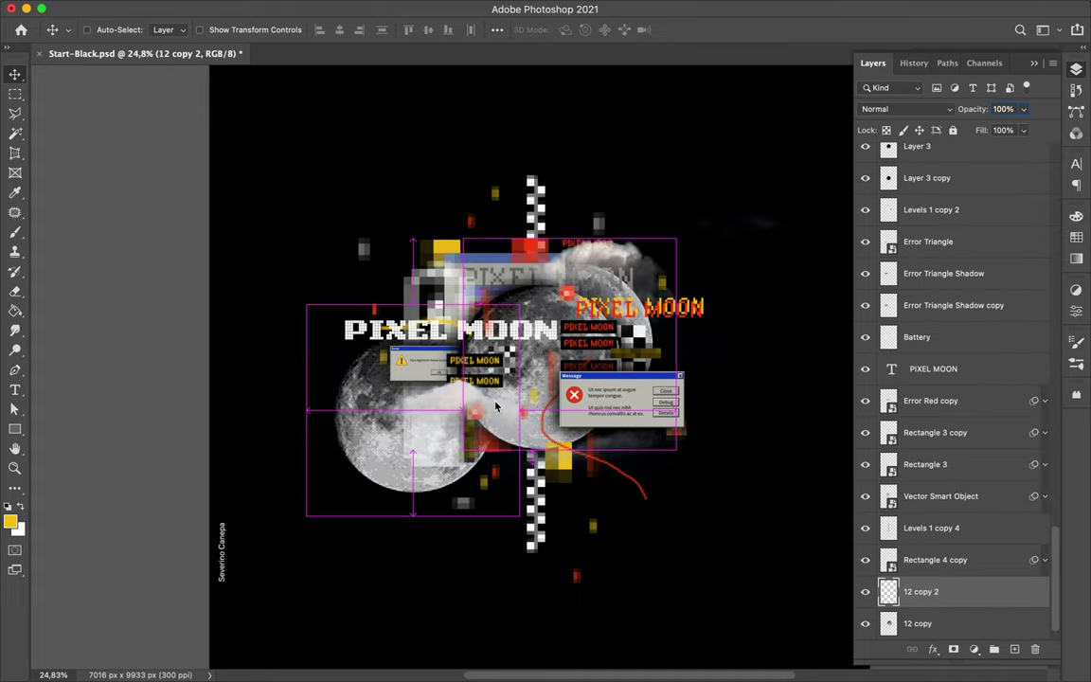
key("ctrl+t")
mouse_move(509, 498)
left_mouse_down()
mouse_move(454, 371)
mouse_move(439, 442)
mouse_move(457, 254)
mouse_move(627, 407)
left_mouse_up()
key("Return")
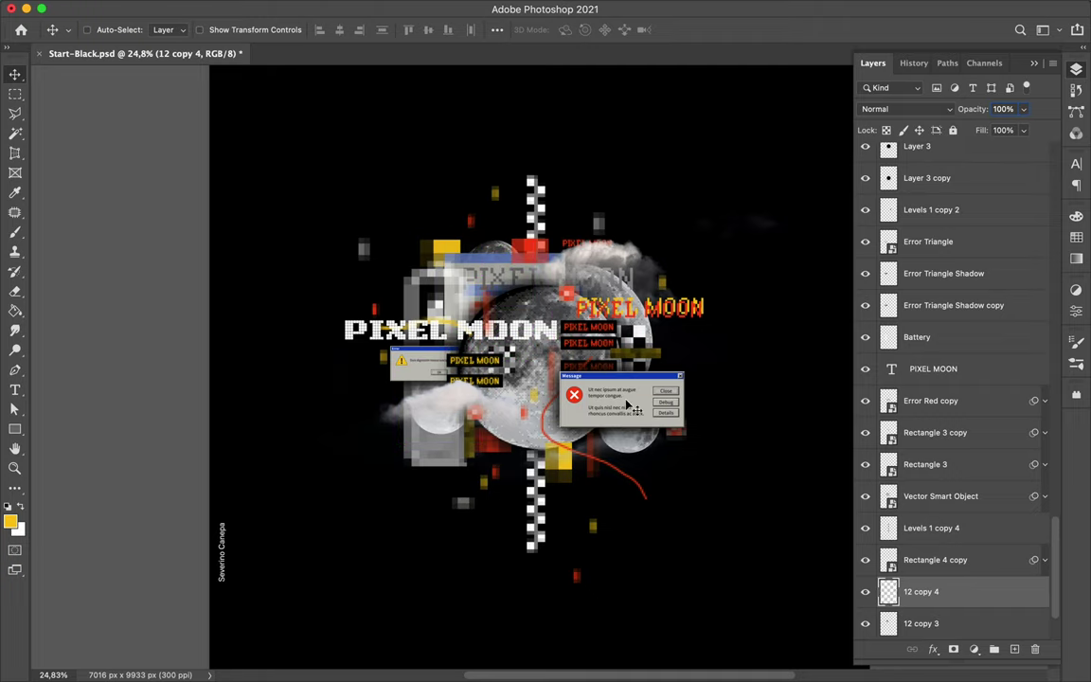
Step: Duplicate the moon again and enlarge the copy to fill the poster
key("ctrl+0")
key("ctrl+j")
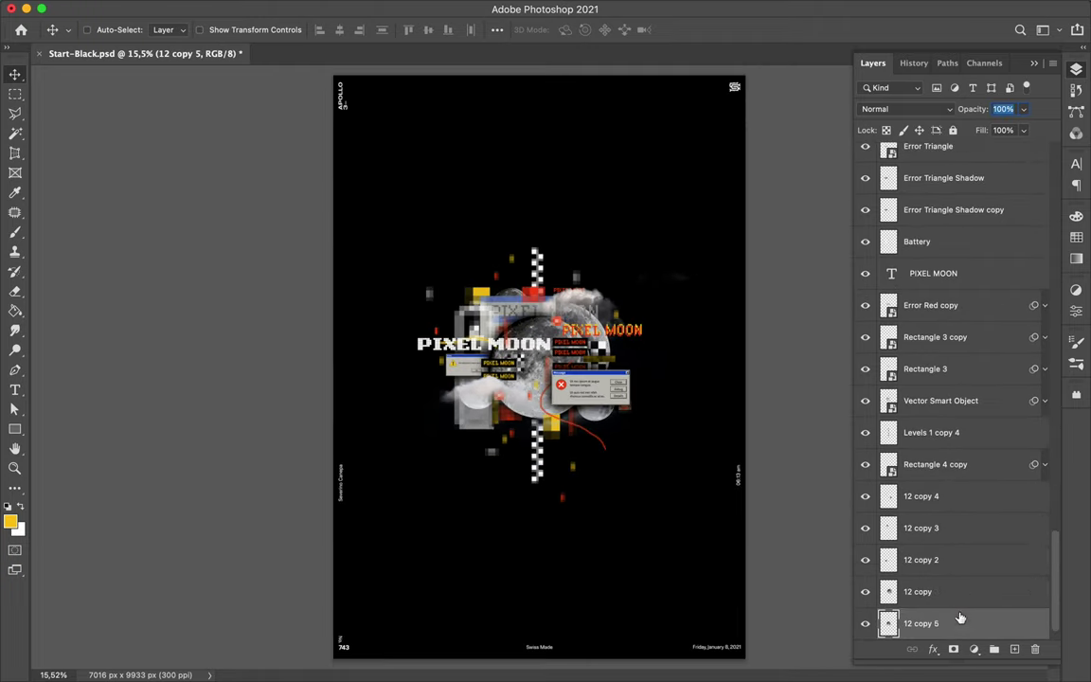
key("ctrl+t")
left_click_drag(615, 431, 723, 555)
key("Return")
scroll(543, 510, "up", 5)
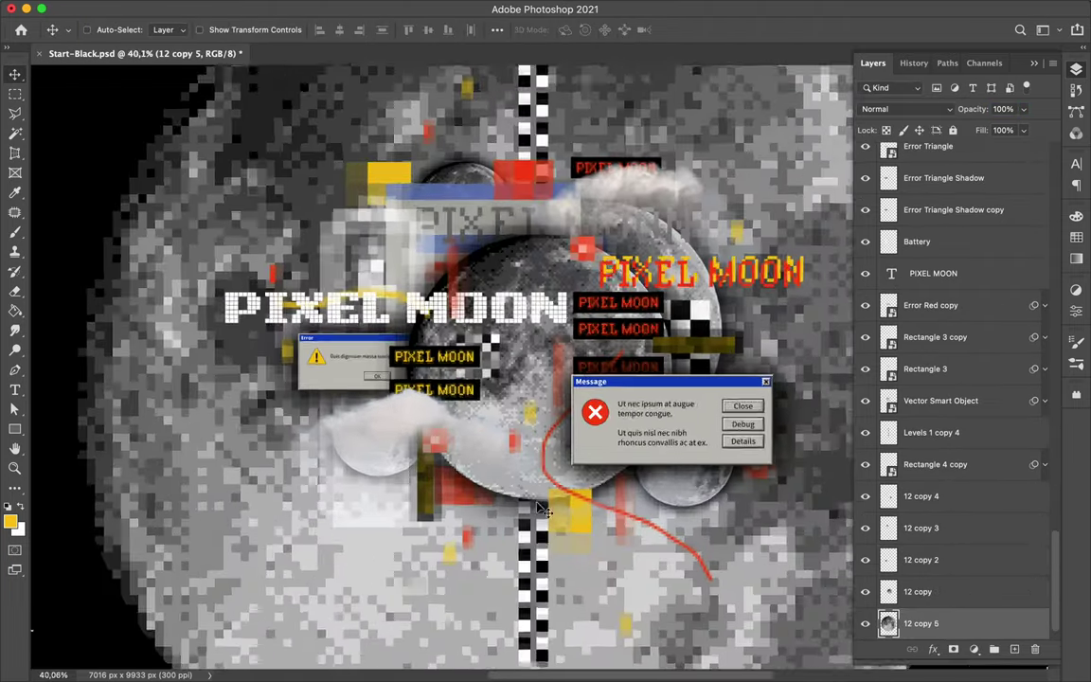
scroll(544, 509, "up", 3)
scroll(373, 474, "down", 3)
scroll(372, 474, "down", 2)
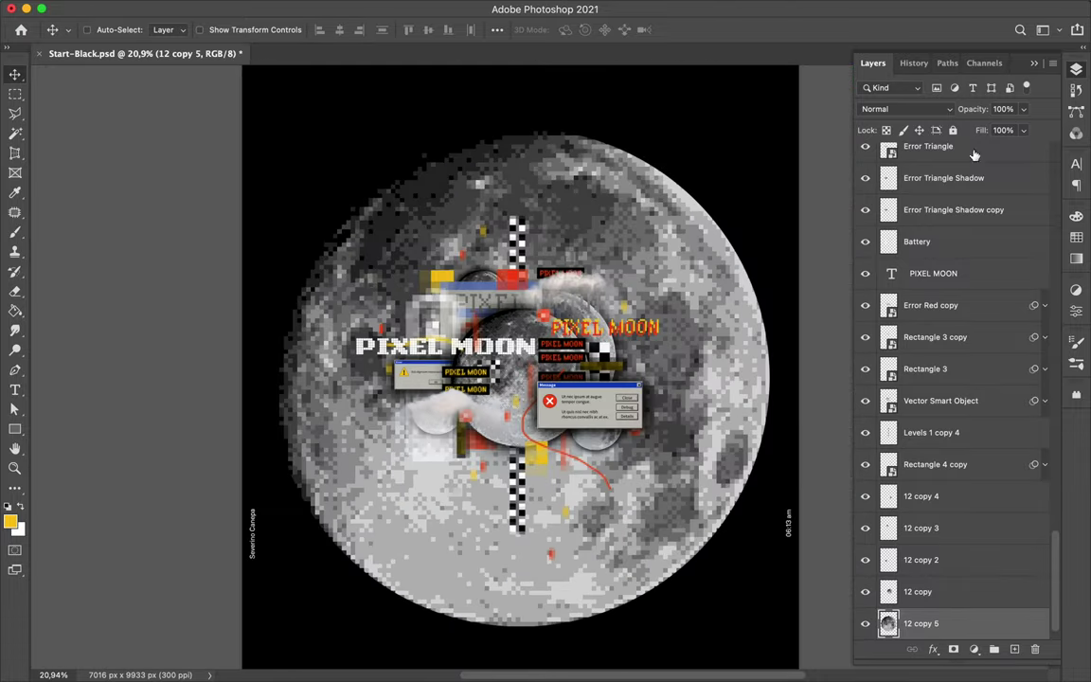
Step: Set the big moon's fill to 22% and copy a checkered-strip section to a new layer
left_click_drag(987, 149, 970, 152)
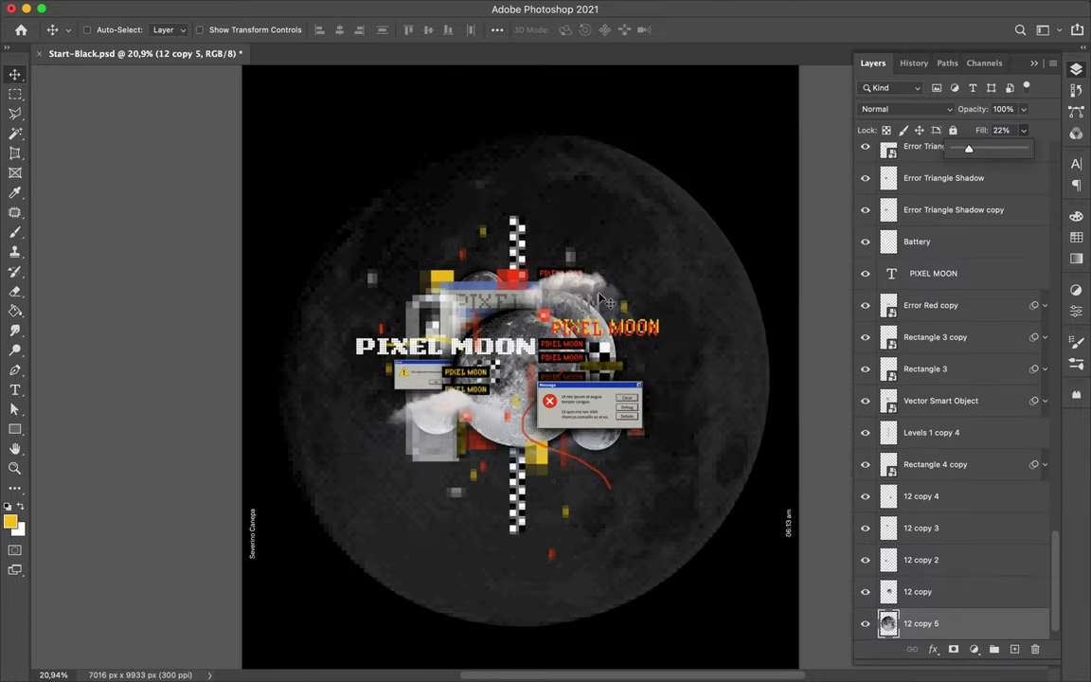
scroll(537, 367, "up", 3)
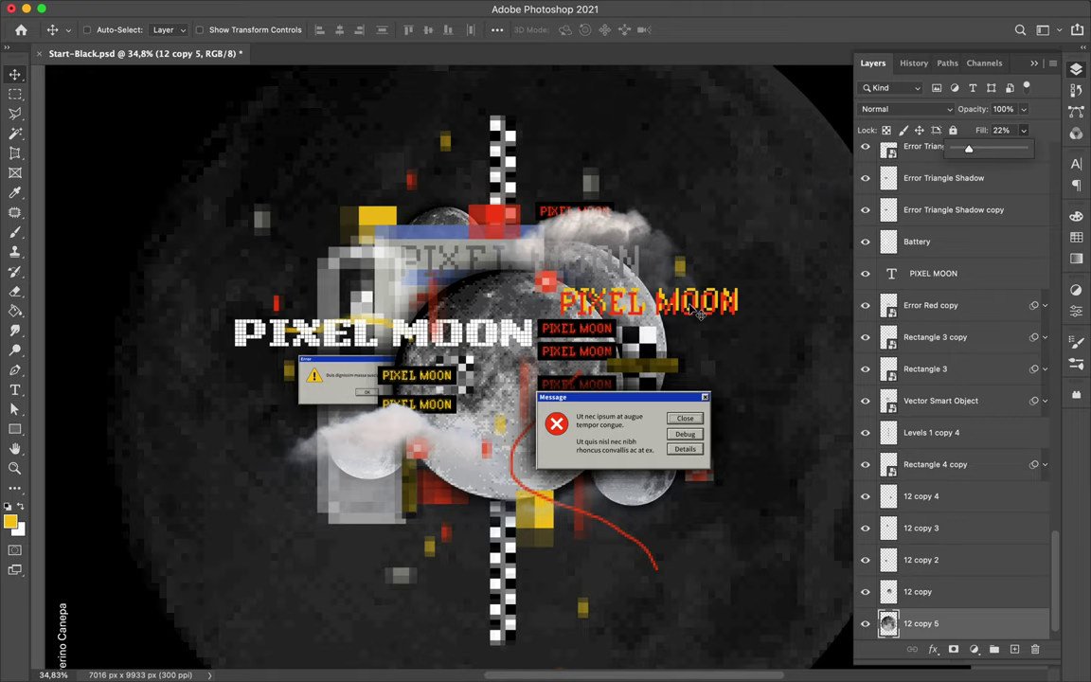
mouse_move(491, 118)
left_mouse_down()
mouse_move(519, 189)
mouse_move(464, 294)
left_mouse_up()
key("ctrl+j")
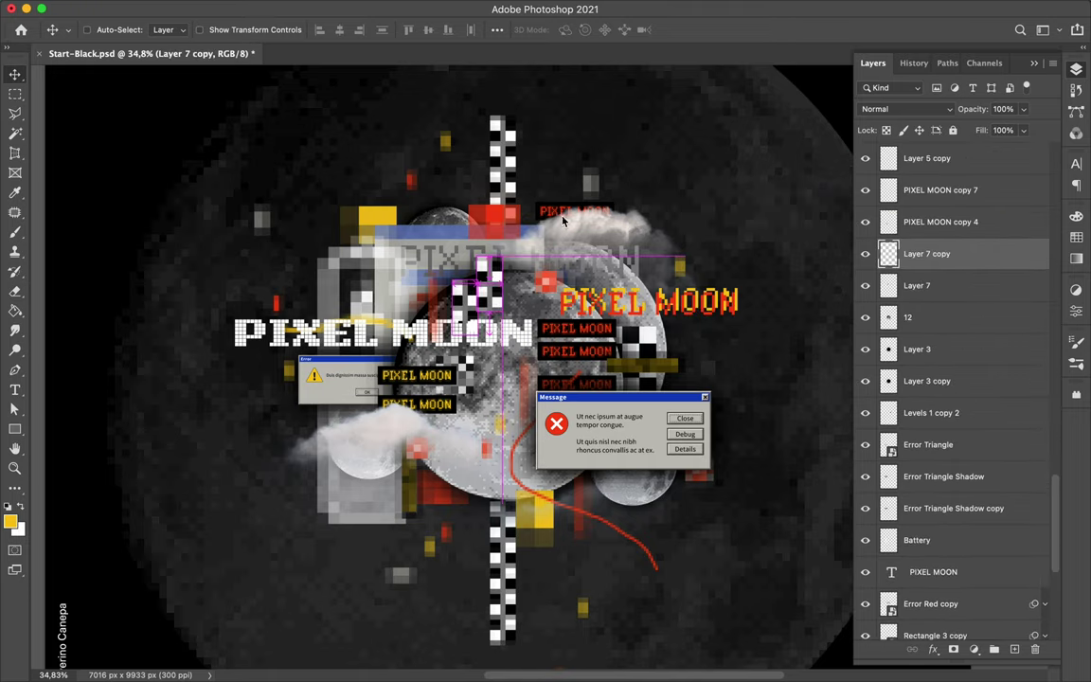
Step: Apply a Mosaic pixelation to the checker piece and move it over the moon
left_click(355, 8)
left_click(379, 33)
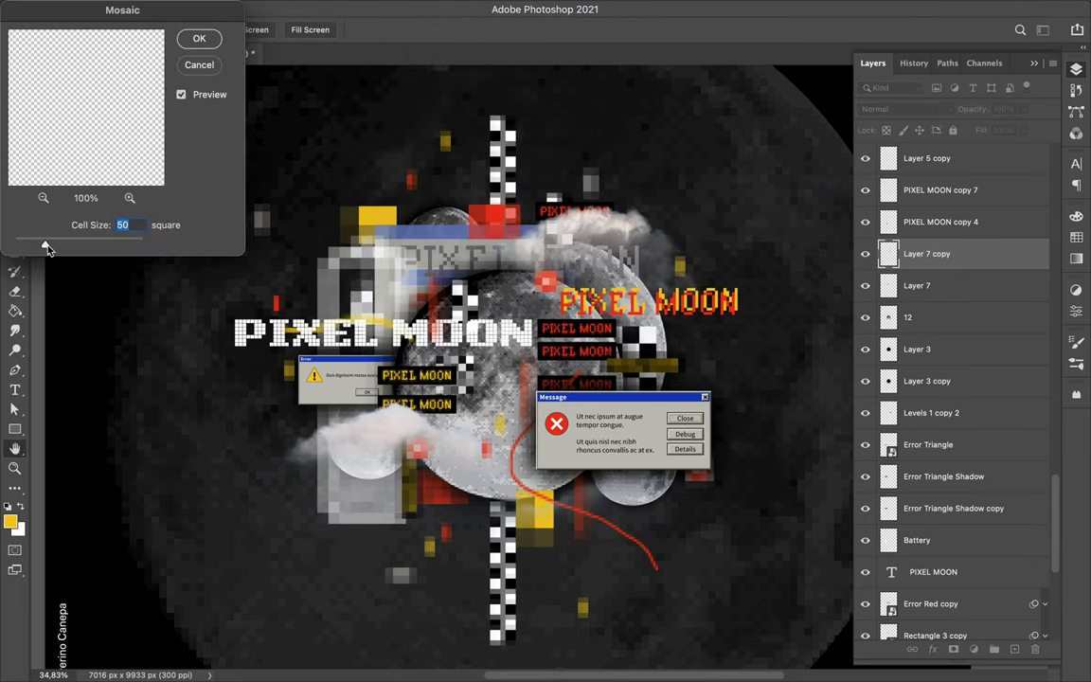
left_click(199, 38)
left_click_drag(502, 165, 469, 417)
Step: Add a checker copy rotated 90° beside the Message dialog, then save Start-Black.psd
key("ctrl+minus")
mouse_move(568, 445)
left_mouse_down("alt")
mouse_move(644, 474)
mouse_move(715, 438)
left_mouse_up("alt")
key("ctrl+t")
key("Return")
left_click_drag(662, 484, 637, 469)
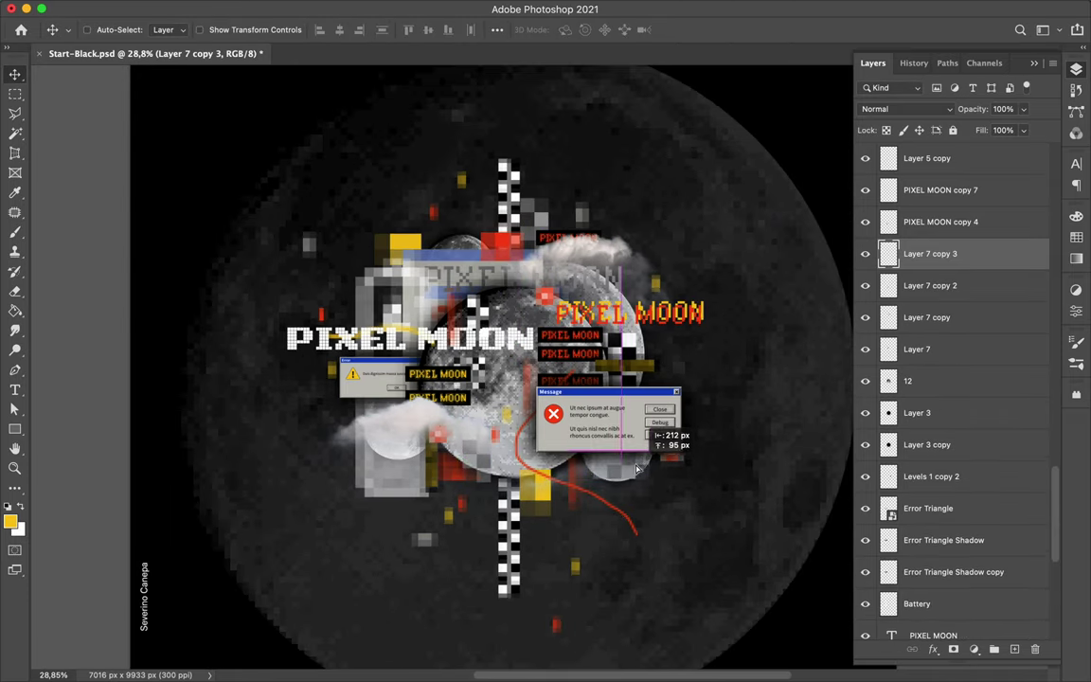
key("ctrl+0")
key("ctrl+s")
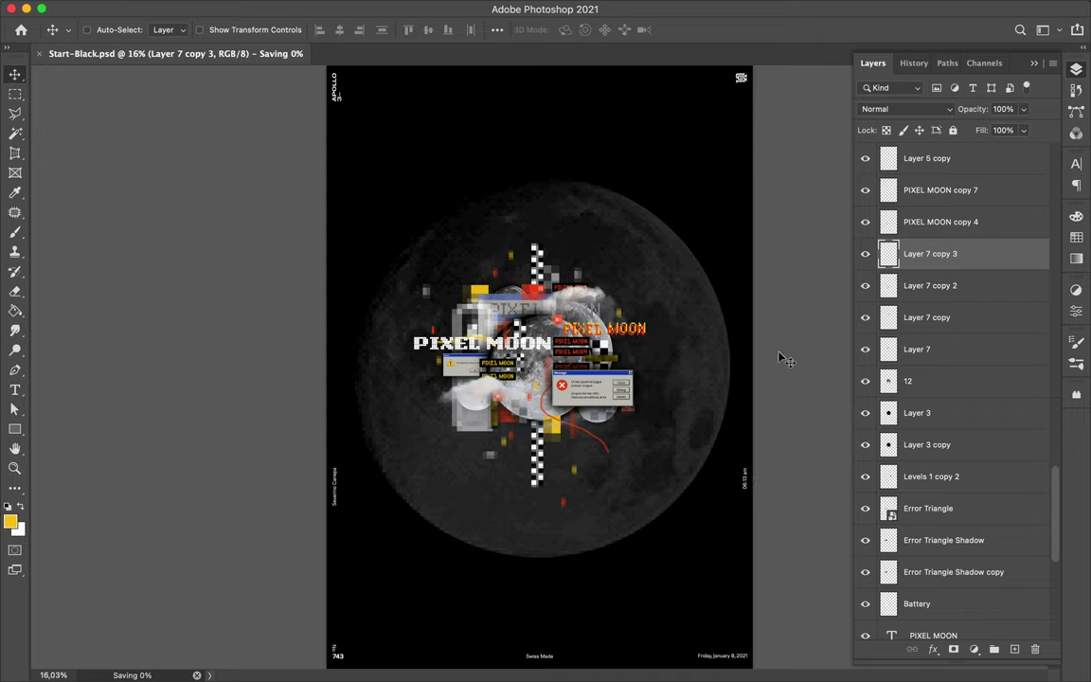
Step: Scale the selected collage layers up to about 114.89% and confirm
key("ctrl+t")
left_click_drag(530, 218, 538, 208)
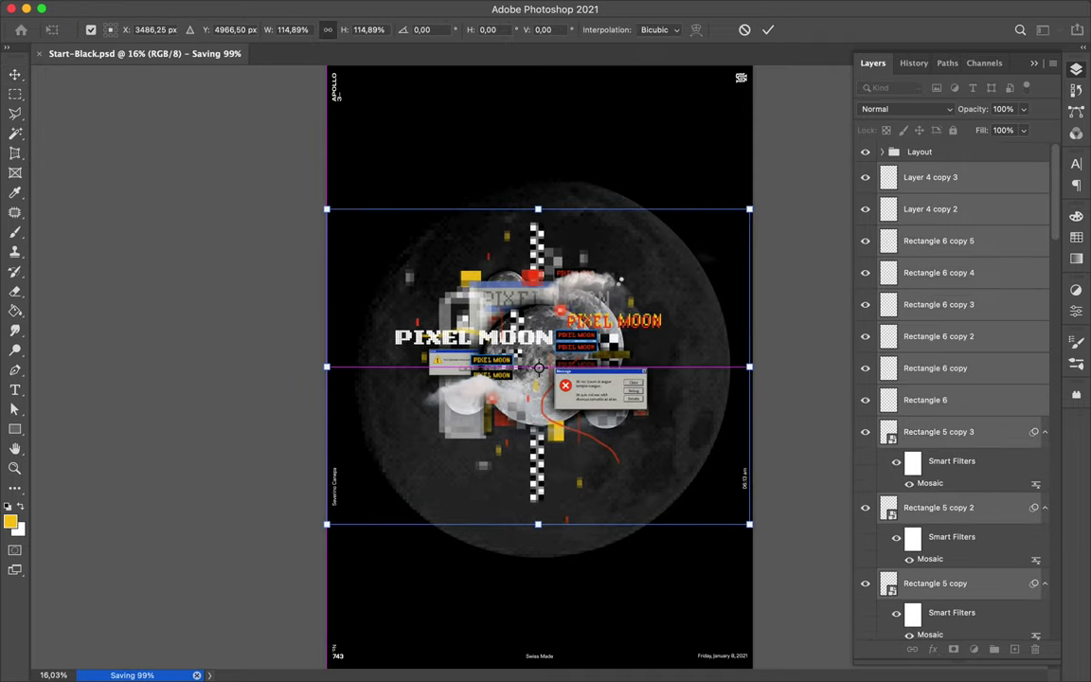
key("Return")
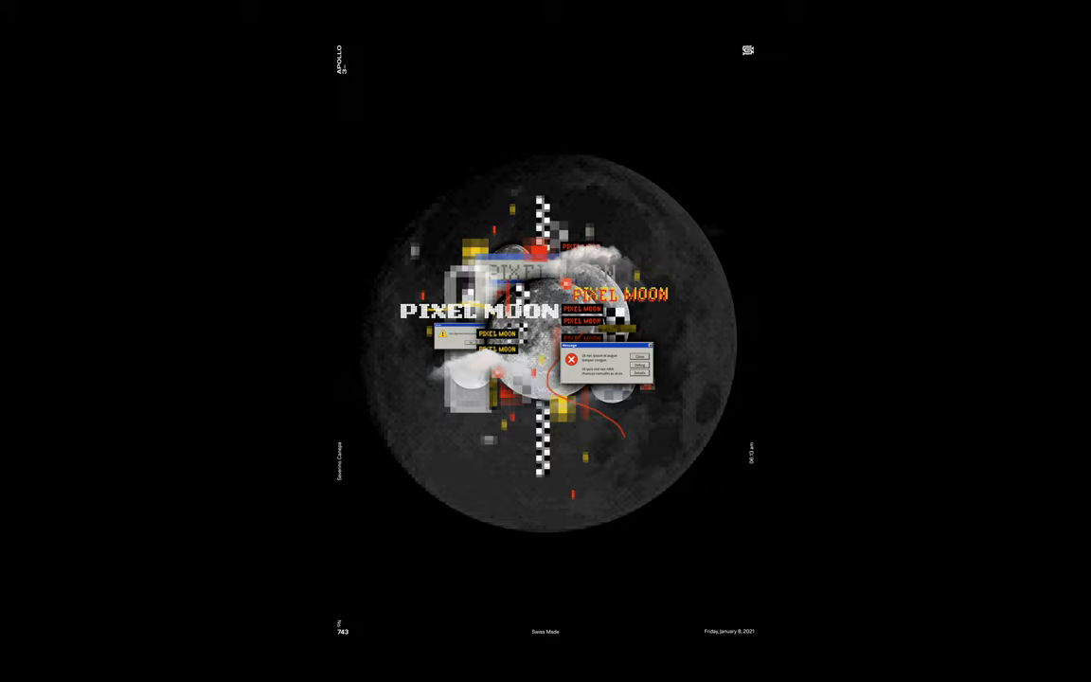